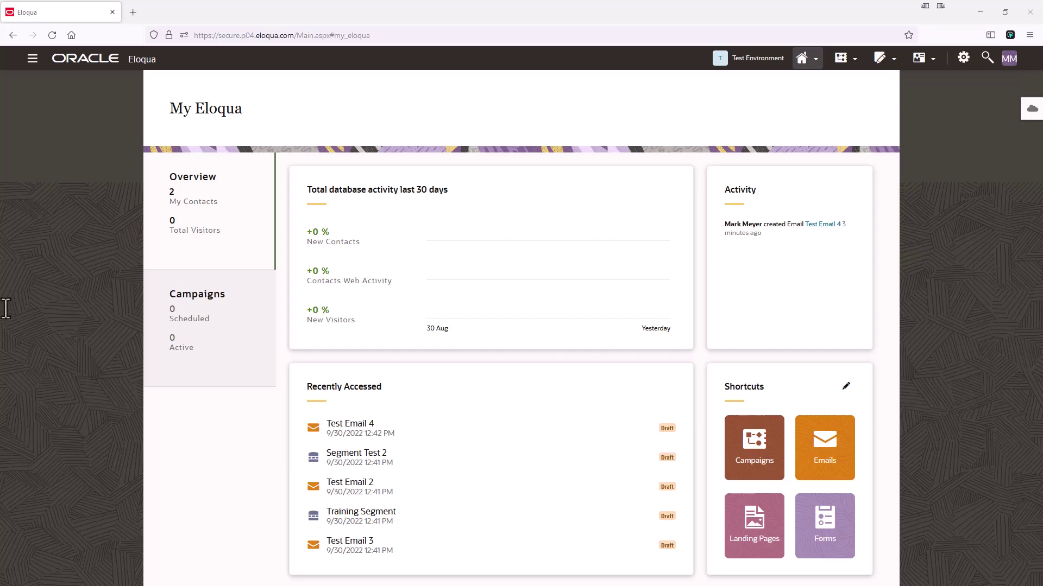
# Step: From Audience > Contacts, create a new contact with only the contact's e-mail address filled in
pyautogui.click(923, 56)
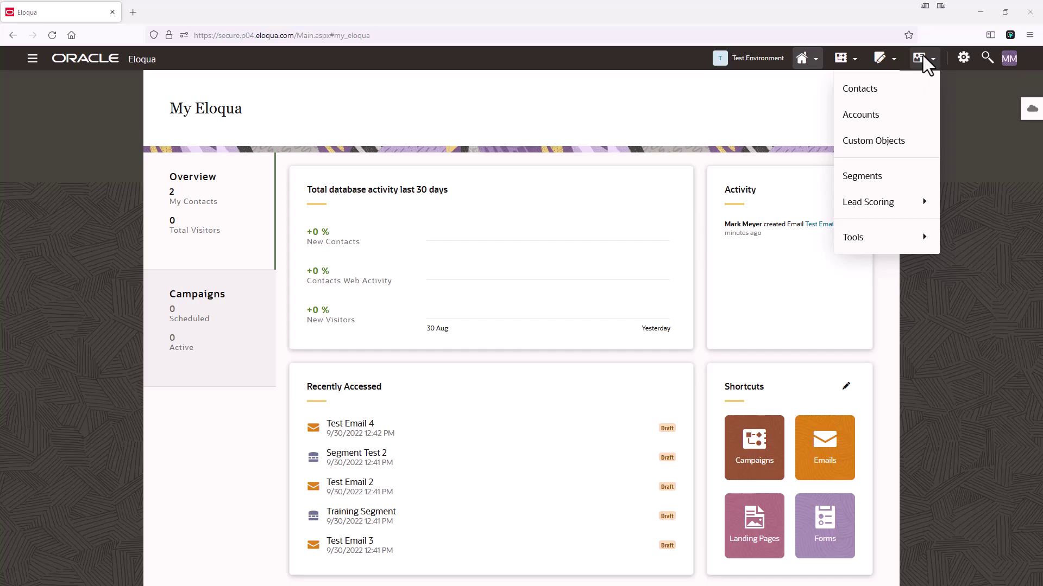
pyautogui.click(892, 90)
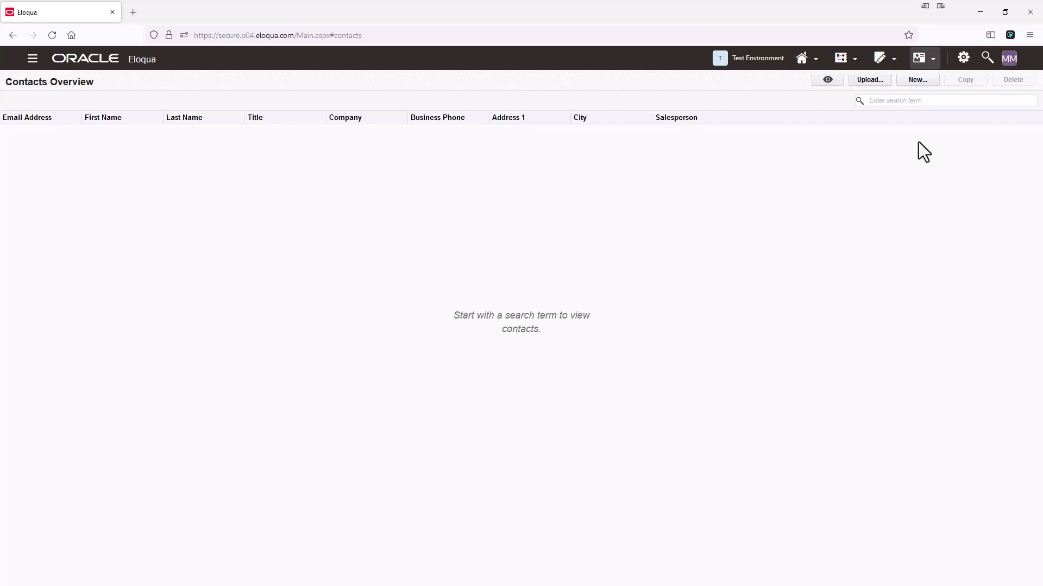
pyautogui.click(927, 80)
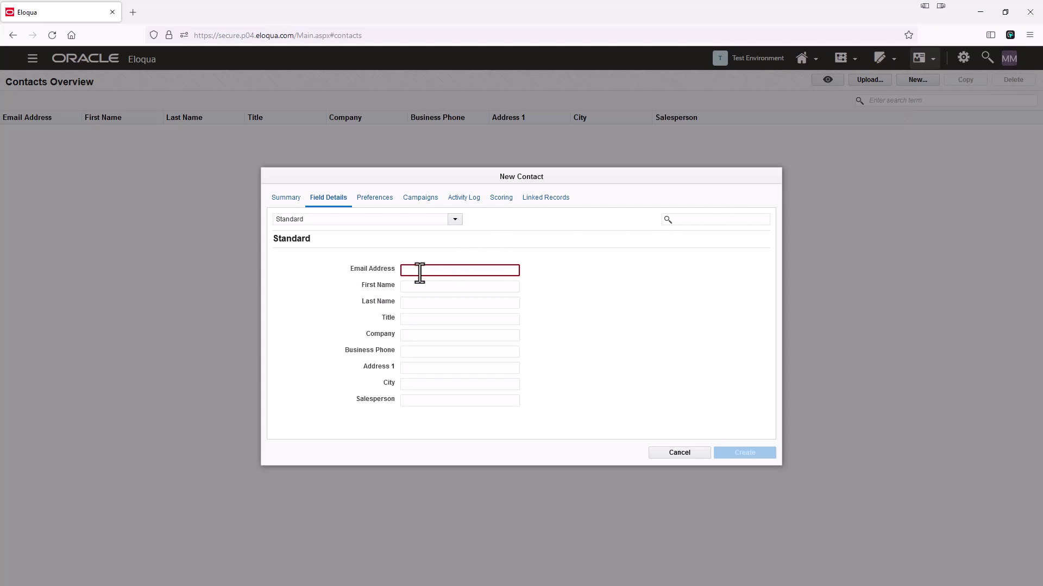
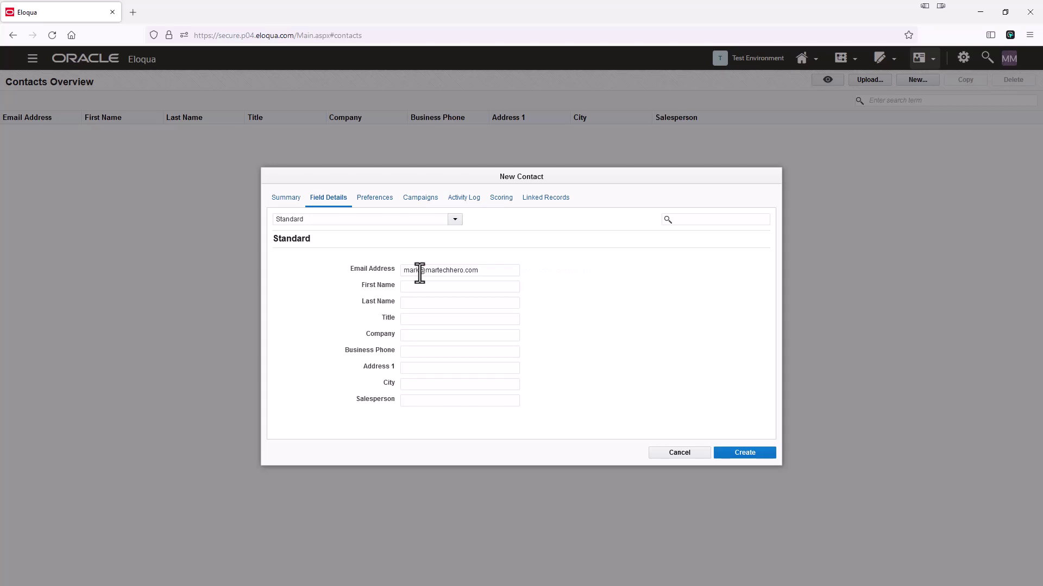
pyautogui.click(757, 455)
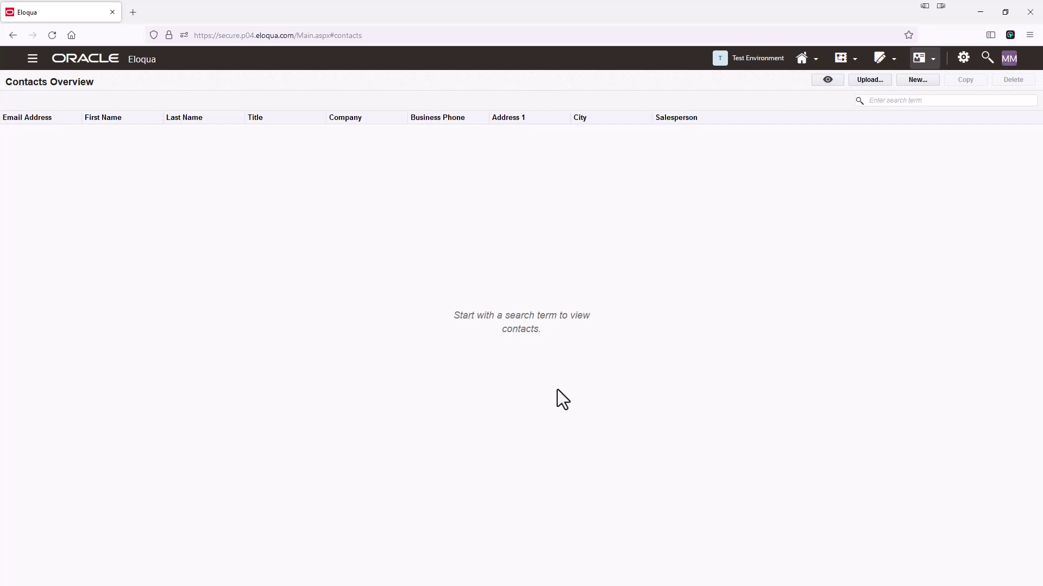
# Step: Search Contacts Overview for the contact's e-mail address and open its details
pyautogui.click(899, 102)
pyautogui.press('Return')
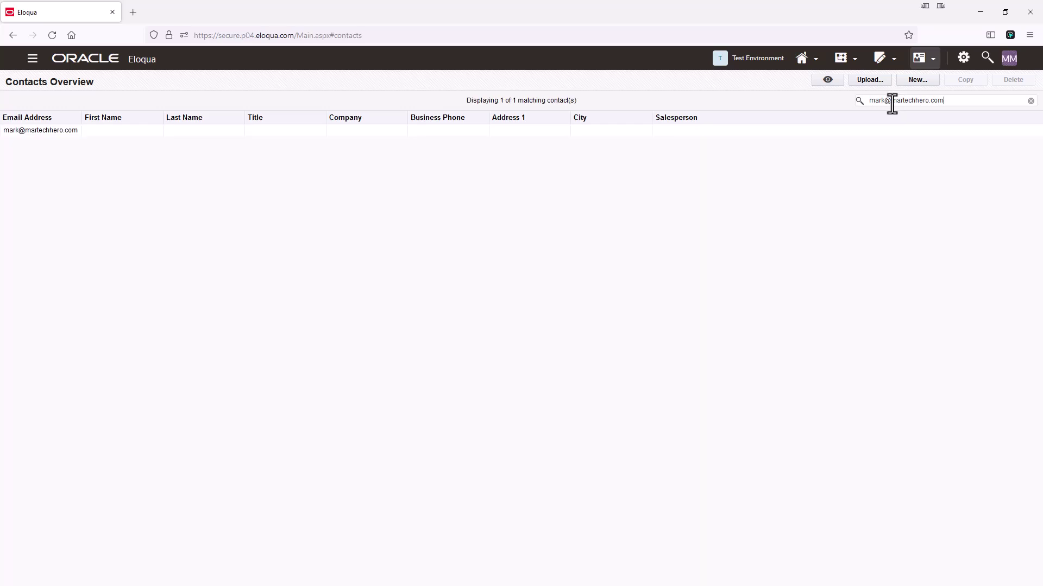
pyautogui.doubleClick(66, 132)
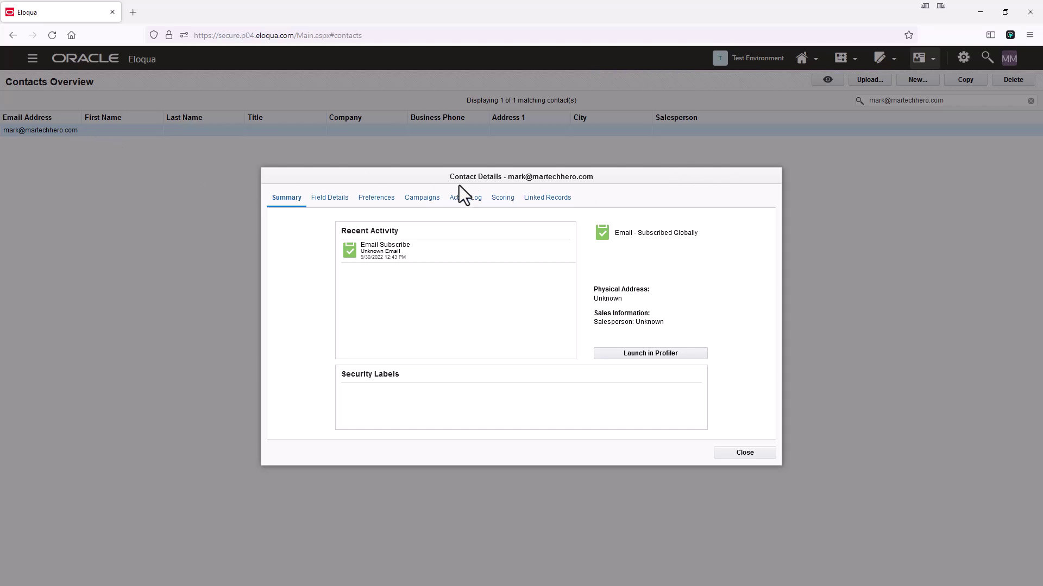
# Step: Review the contact's fields, subscriptions, campaigns, activity log, lead scoring and linked records
pyautogui.click(328, 200)
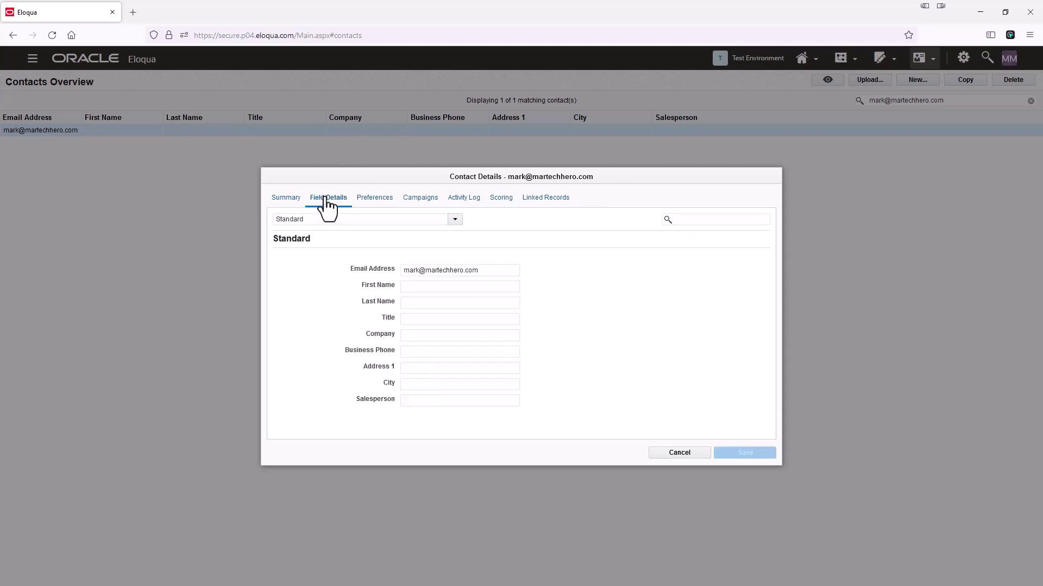
pyautogui.click(374, 199)
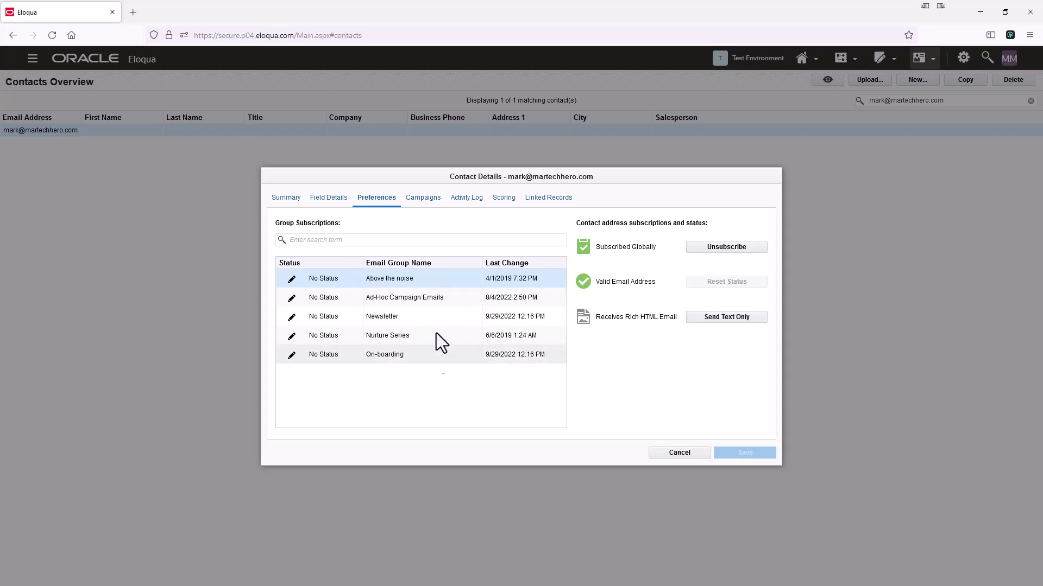
pyautogui.click(422, 198)
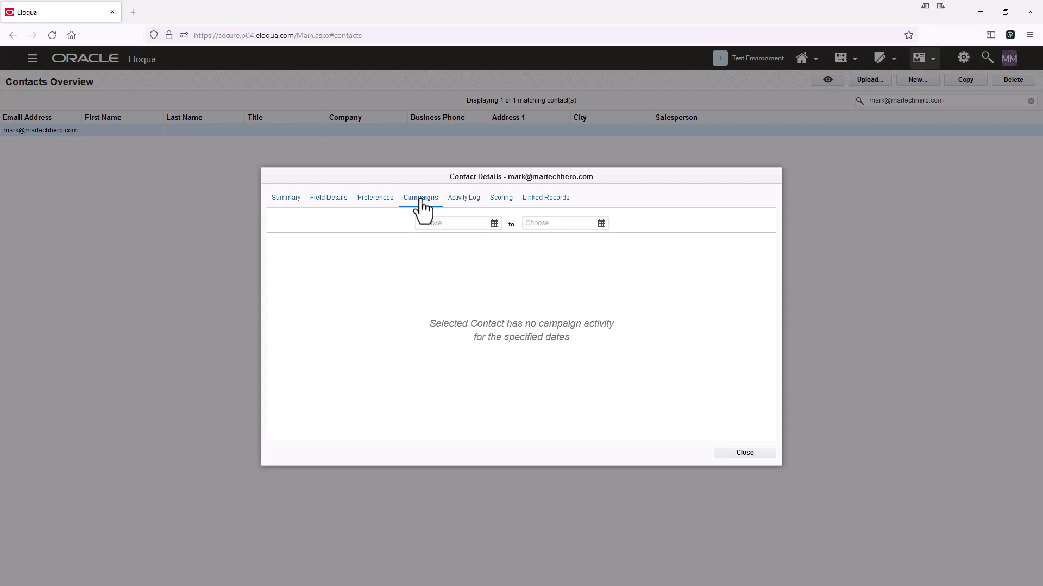
pyautogui.click(463, 198)
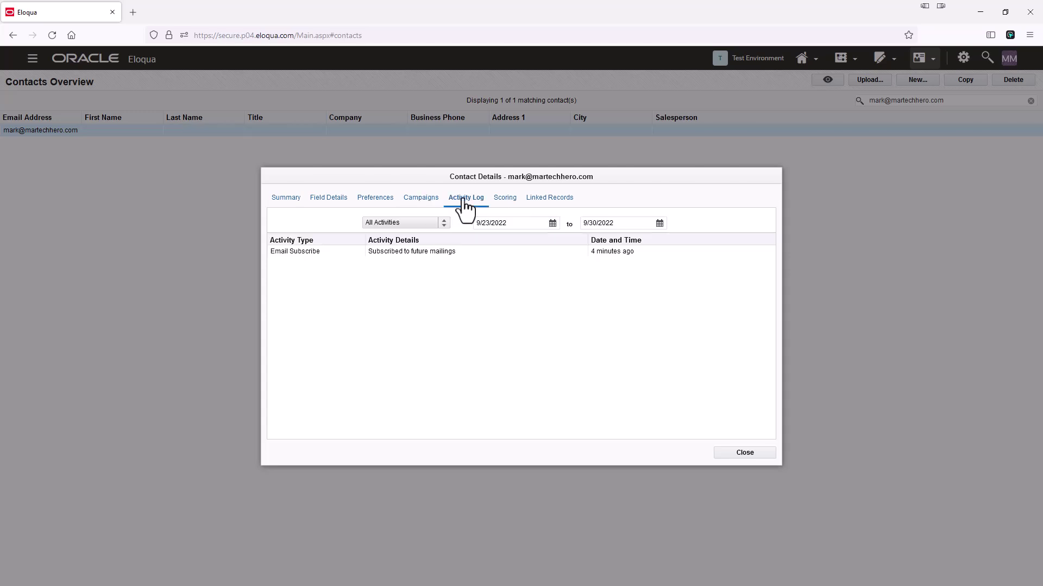
pyautogui.click(505, 199)
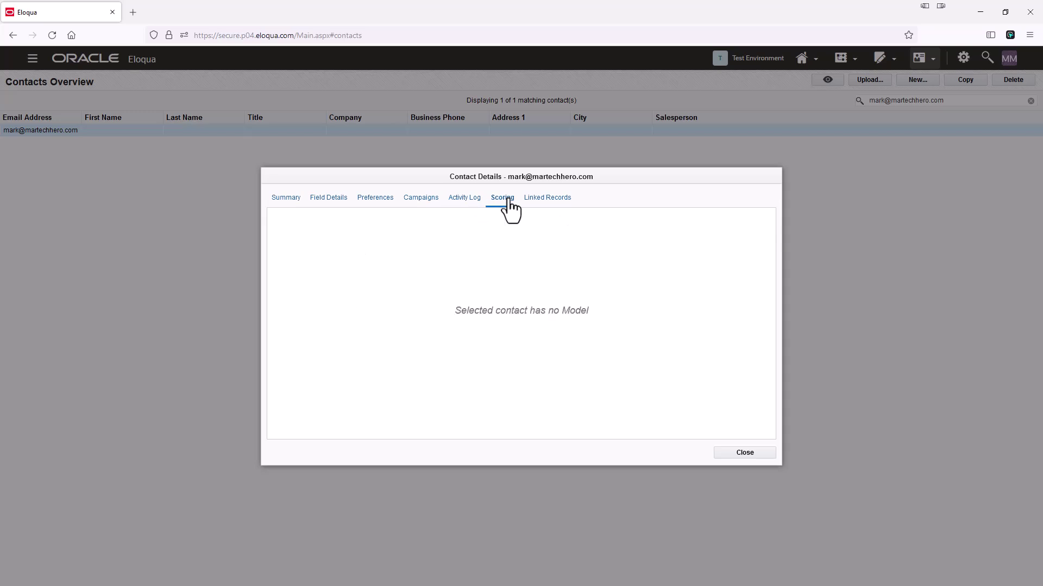
pyautogui.click(538, 200)
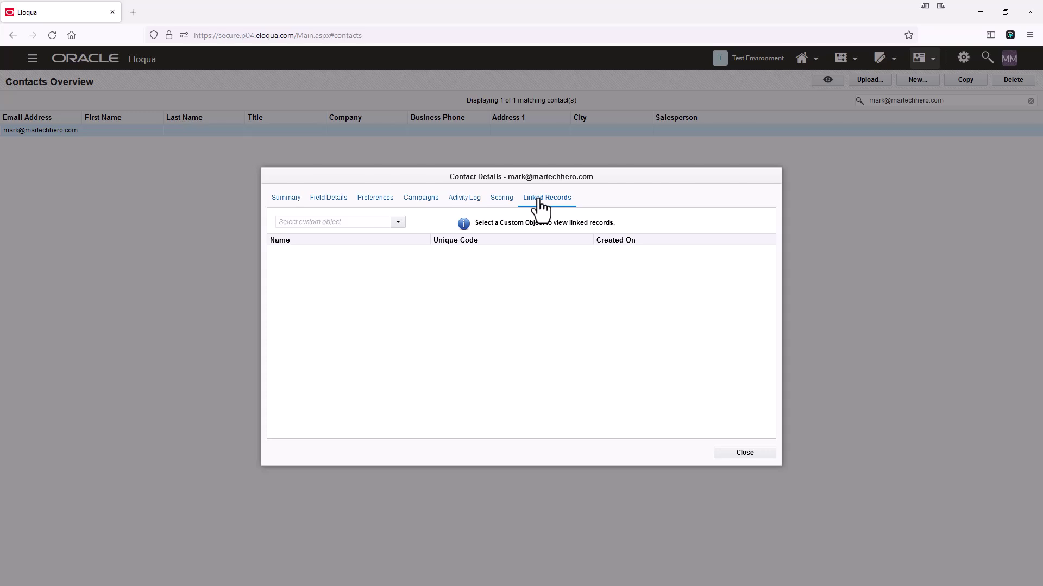
# Step: Enter the contact's first name, last name and company 'MarTechHe' on Field Details and save
pyautogui.click(334, 200)
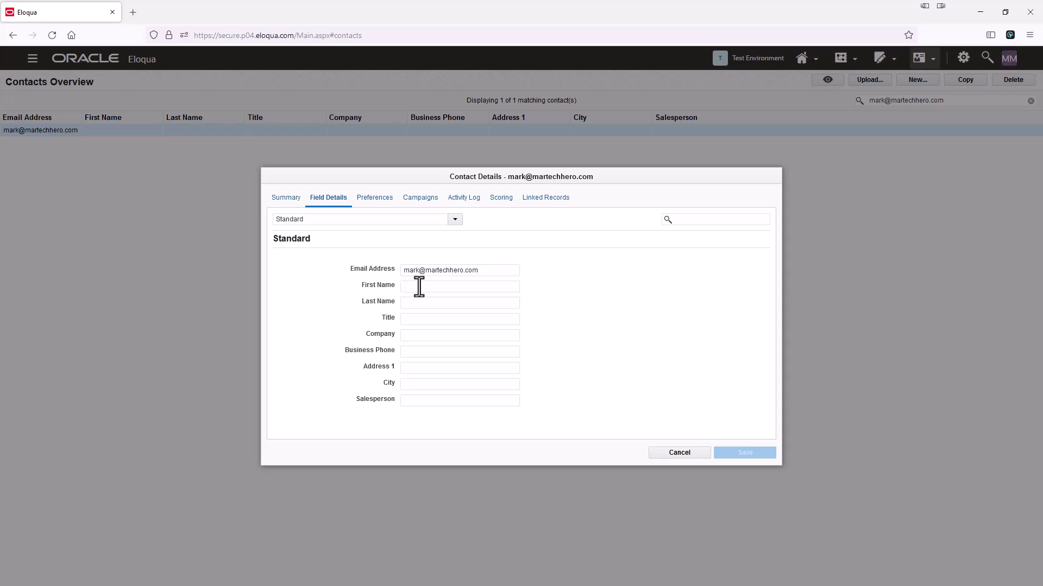
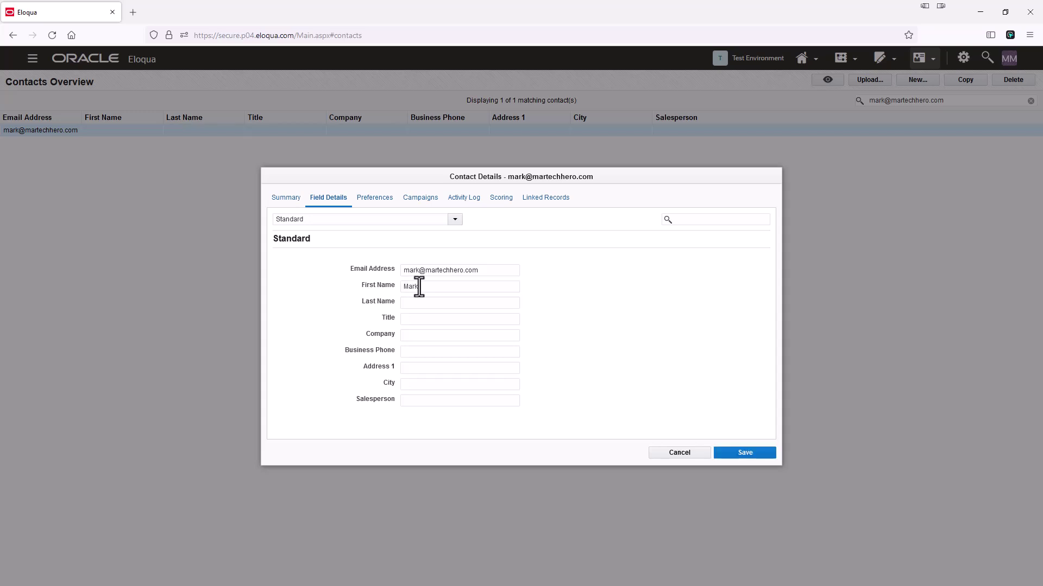
pyautogui.click(447, 303)
pyautogui.click(426, 337)
pyautogui.write('MarTechHero')
pyautogui.click(750, 454)
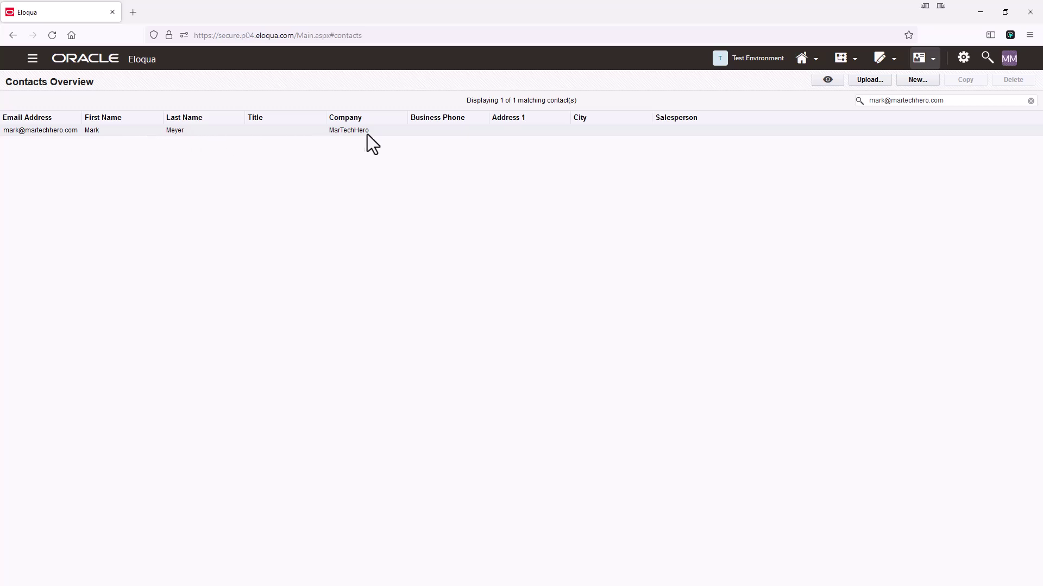
pyautogui.click(423, 132)
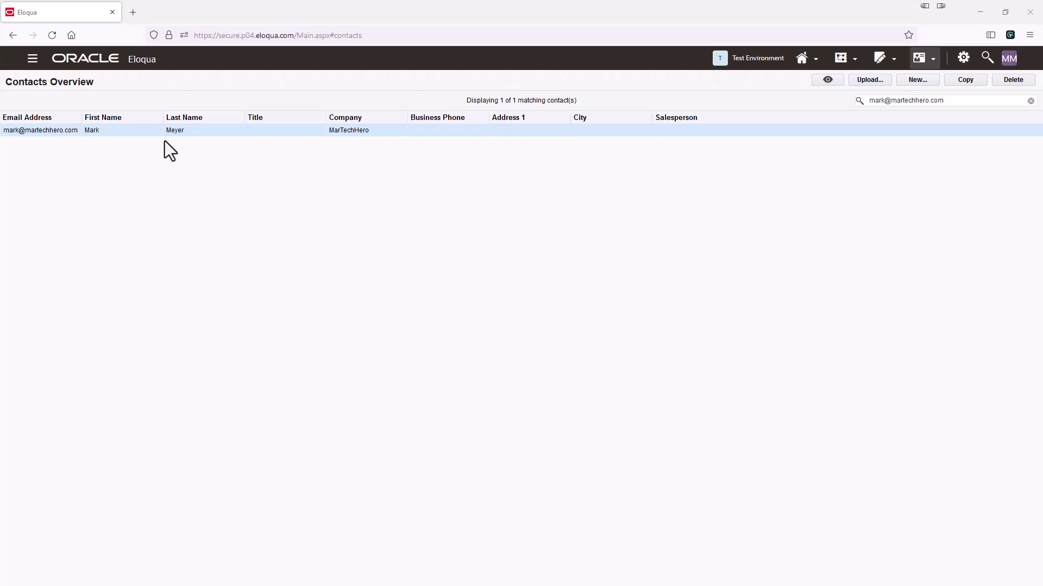
pyautogui.rightClick(109, 133)
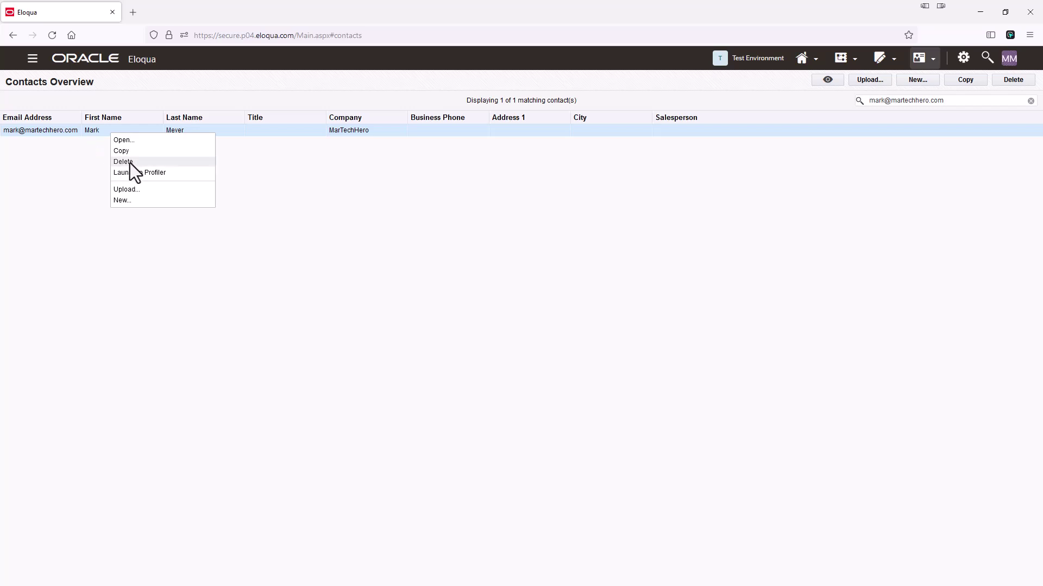
pyautogui.click(923, 170)
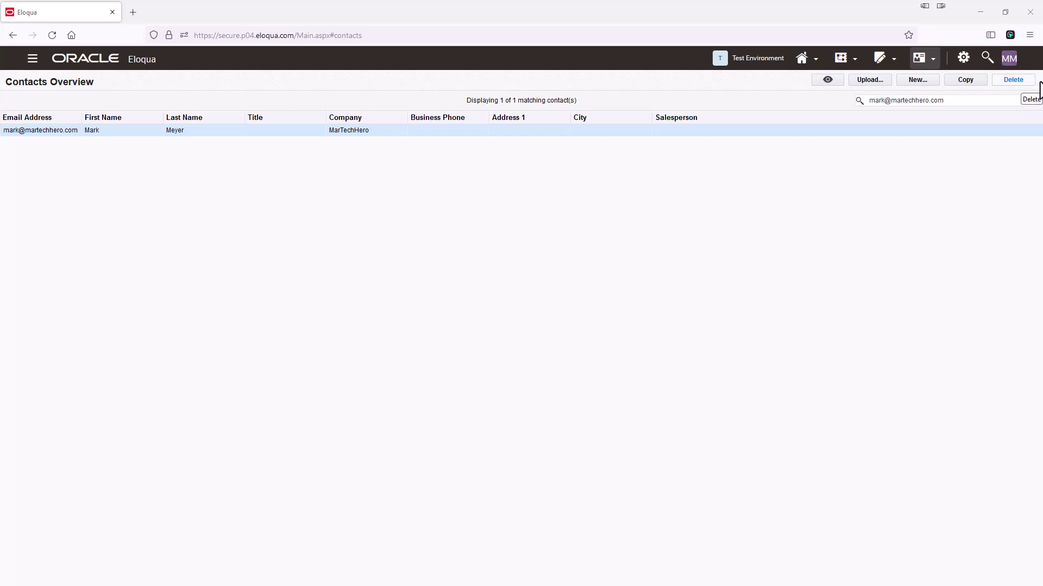
# Step: Open Training Segment from the Segments overview for editing
pyautogui.click(929, 59)
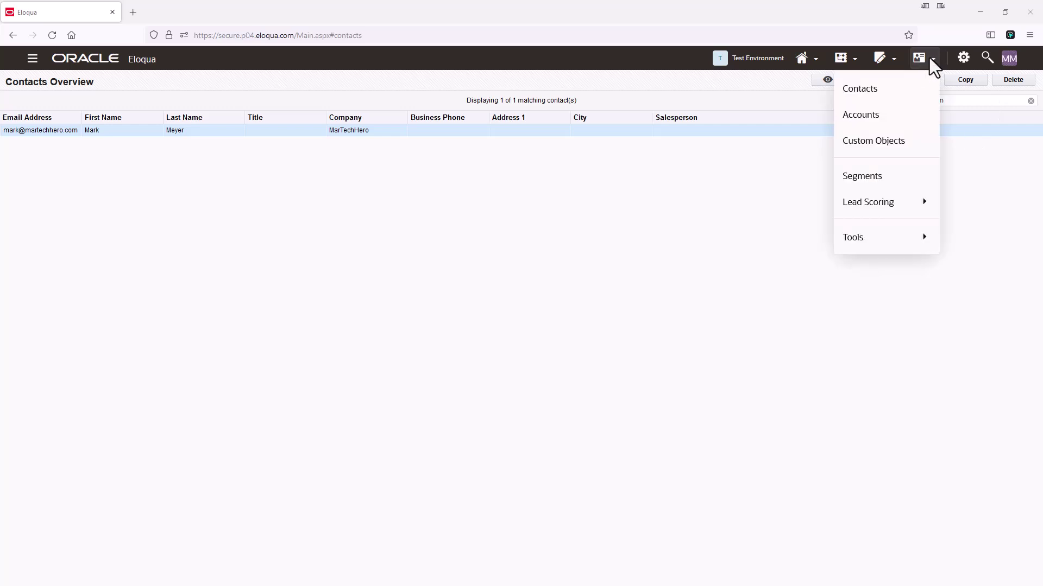
pyautogui.click(881, 174)
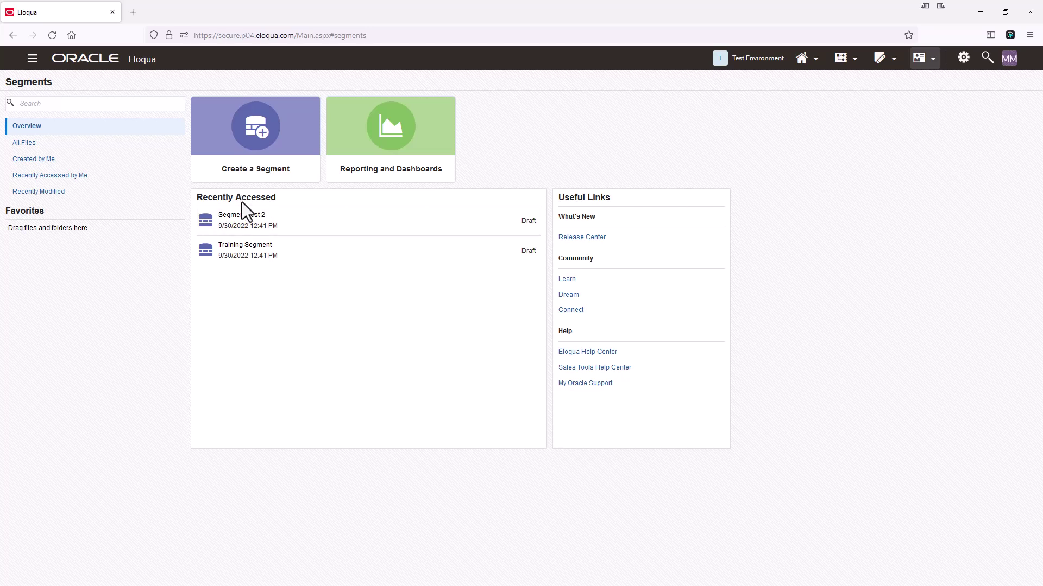
pyautogui.click(243, 255)
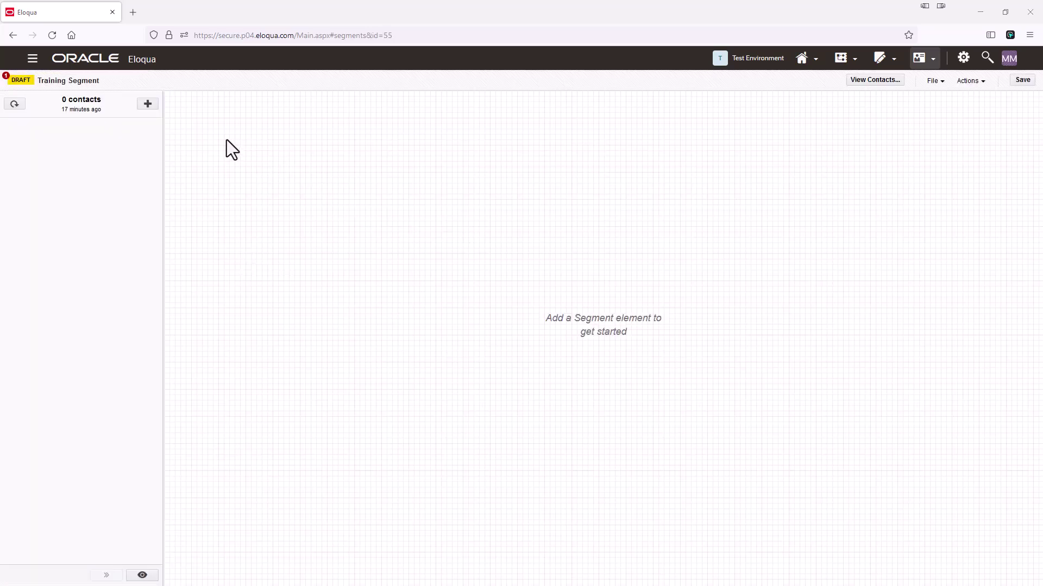
# Step: Add an Individual Contacts element and rename it to name the manually added contact
pyautogui.click(148, 104)
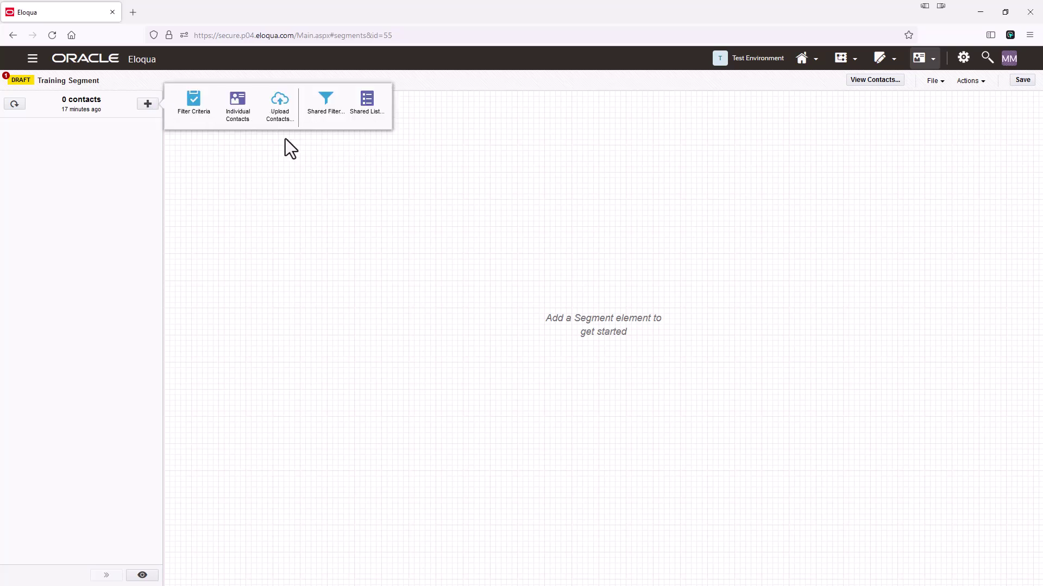
pyautogui.click(238, 109)
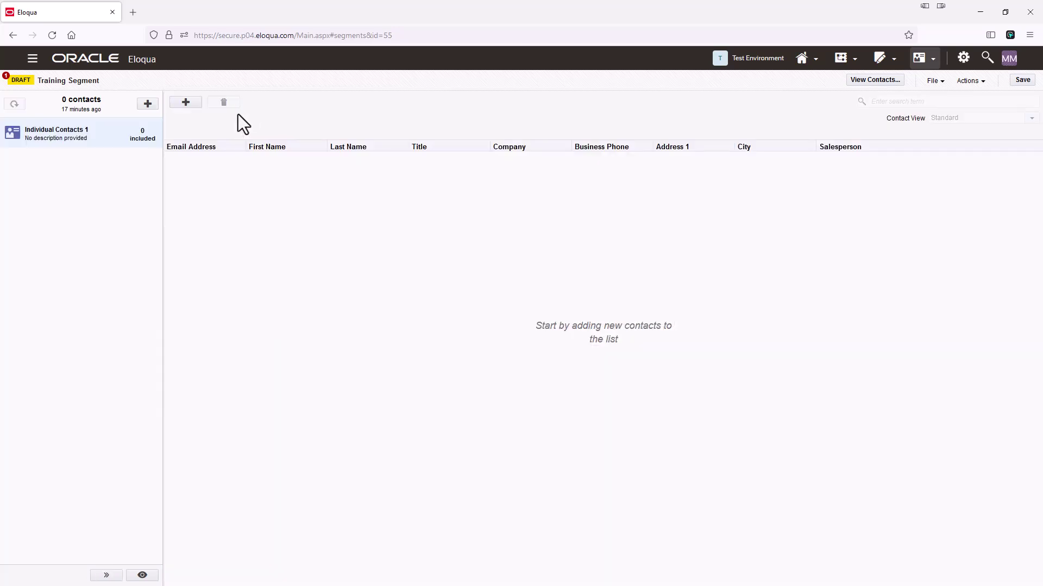
pyautogui.click(48, 130)
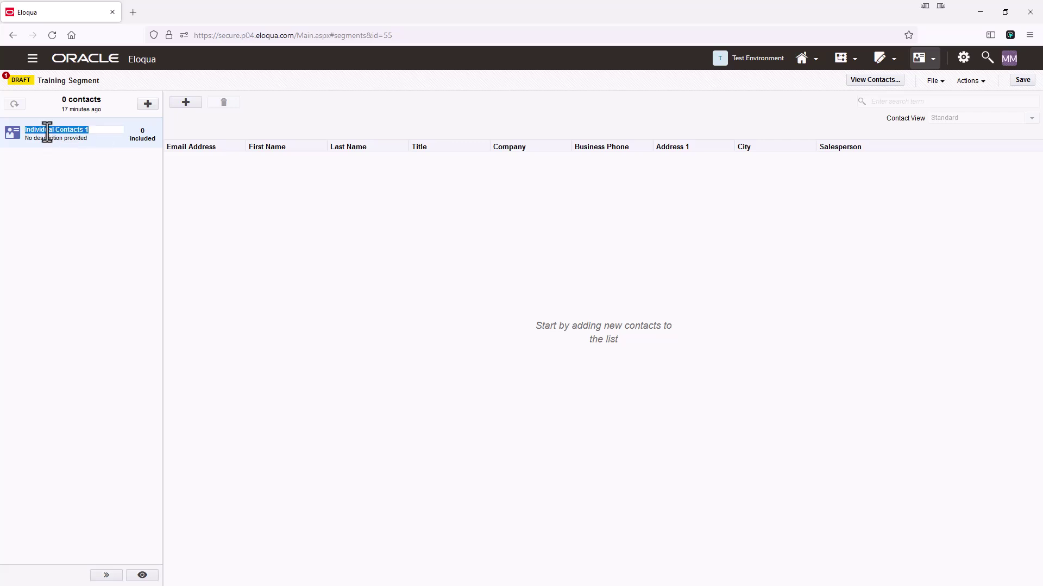
pyautogui.write('Mark added Contact')
pyautogui.click(88, 171)
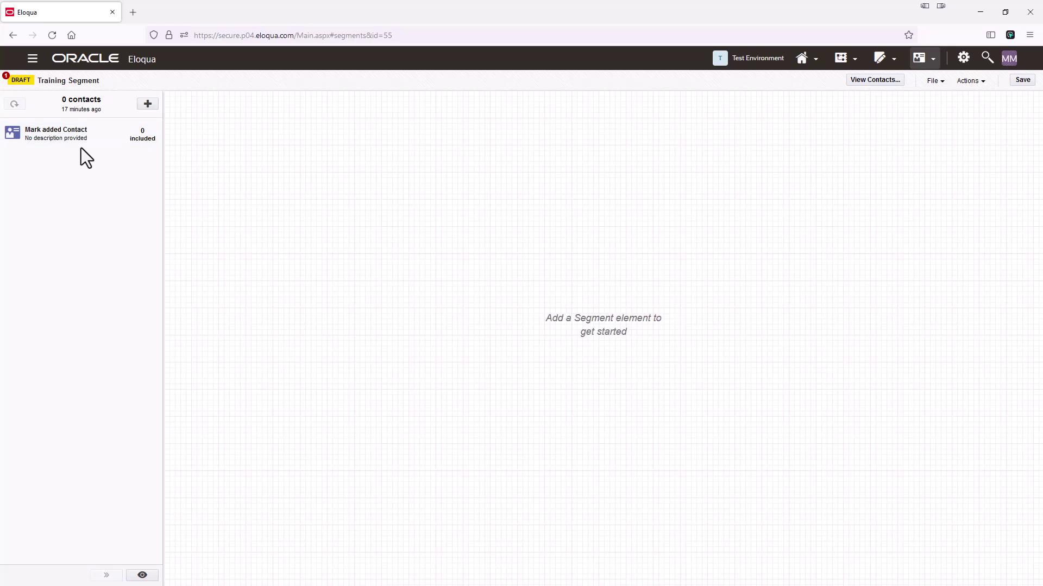
pyautogui.click(69, 139)
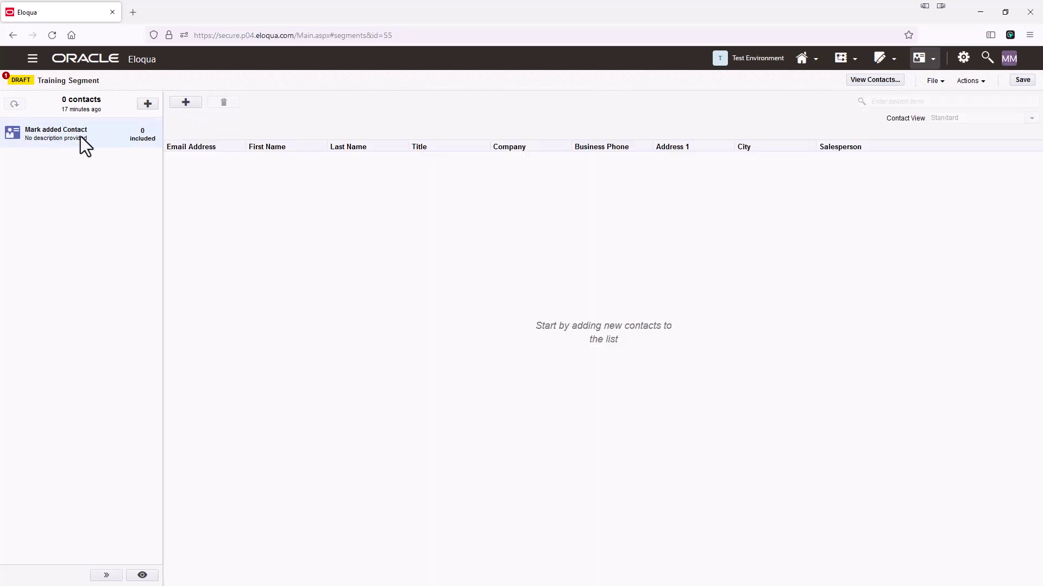
# Step: Find the contact by e-mail, add it to the Individual Contacts element, and save the segment
pyautogui.click(188, 104)
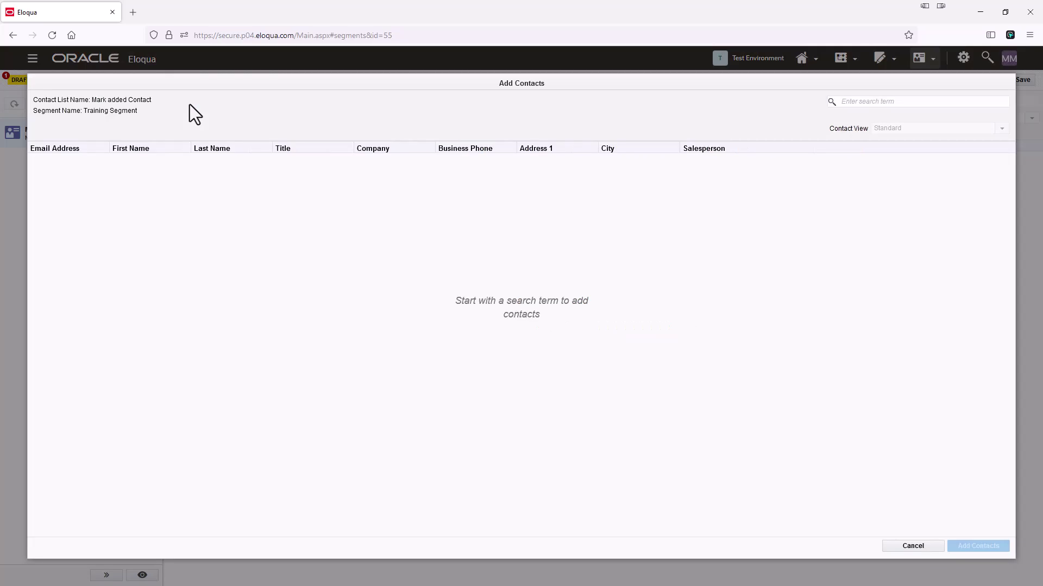
pyautogui.click(867, 102)
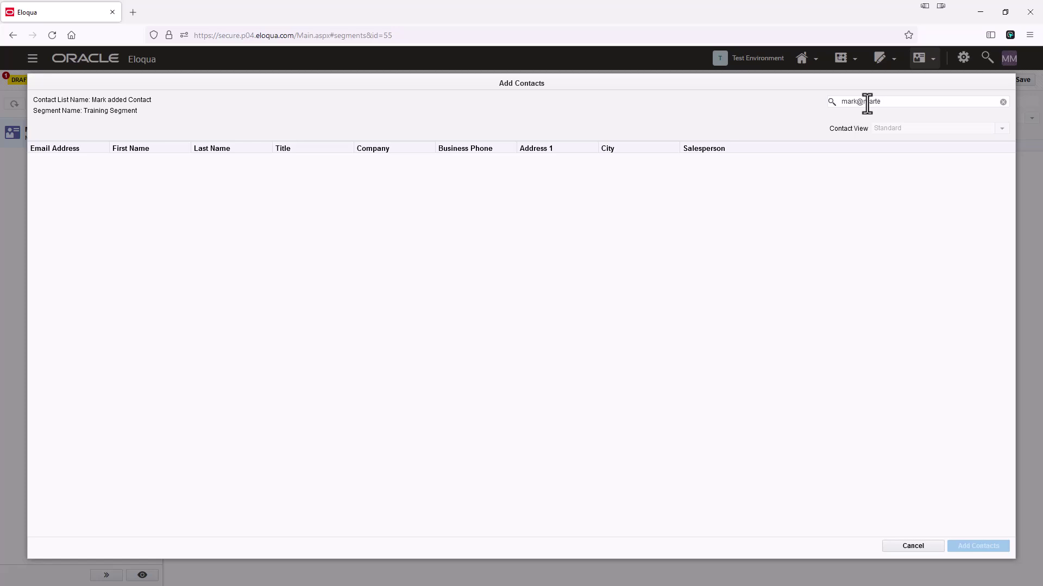
pyautogui.press('Return')
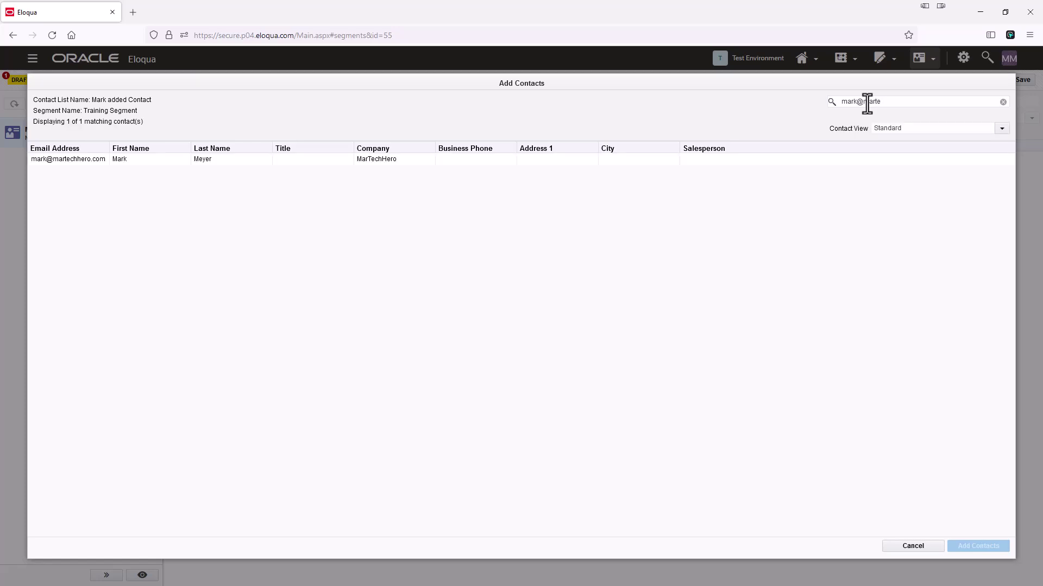
pyautogui.click(74, 161)
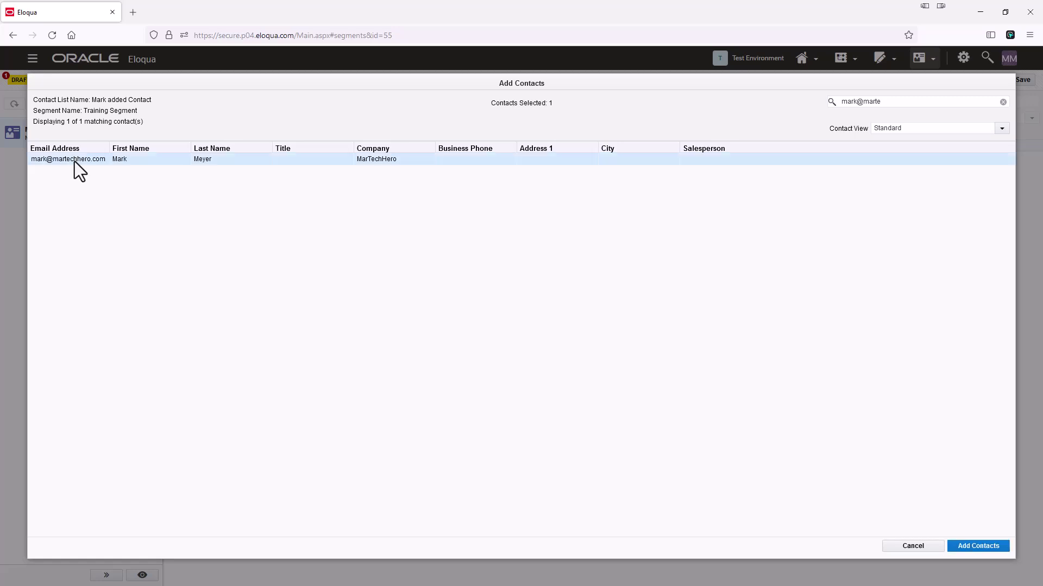
pyautogui.click(980, 547)
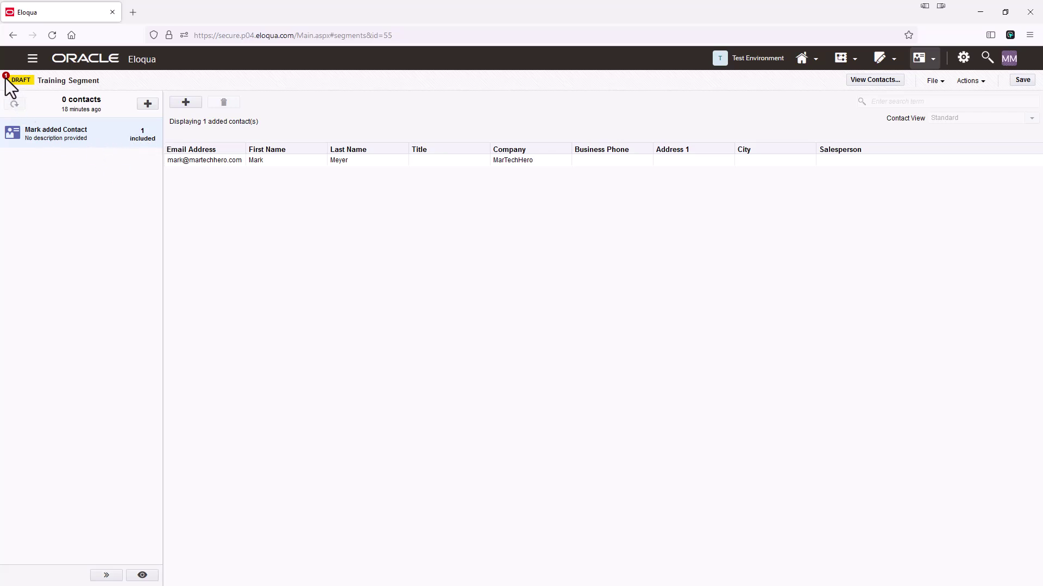
pyautogui.click(1022, 82)
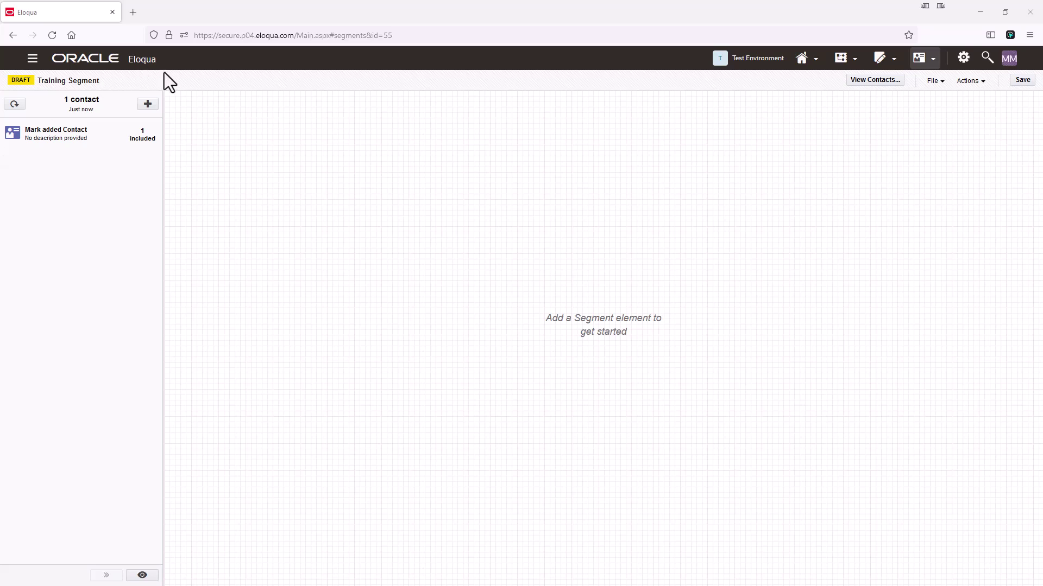
pyautogui.click(151, 103)
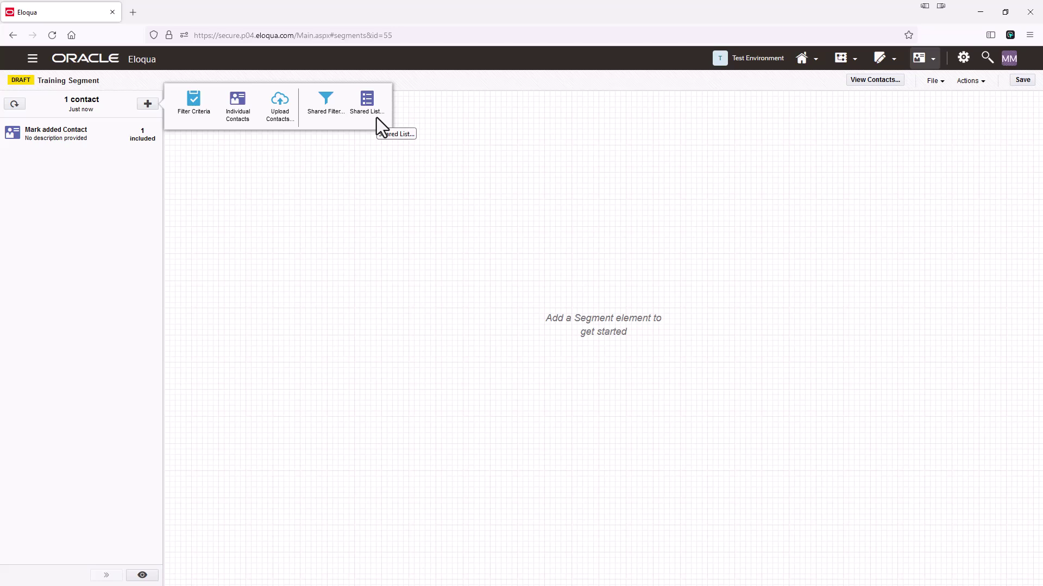
pyautogui.click(384, 167)
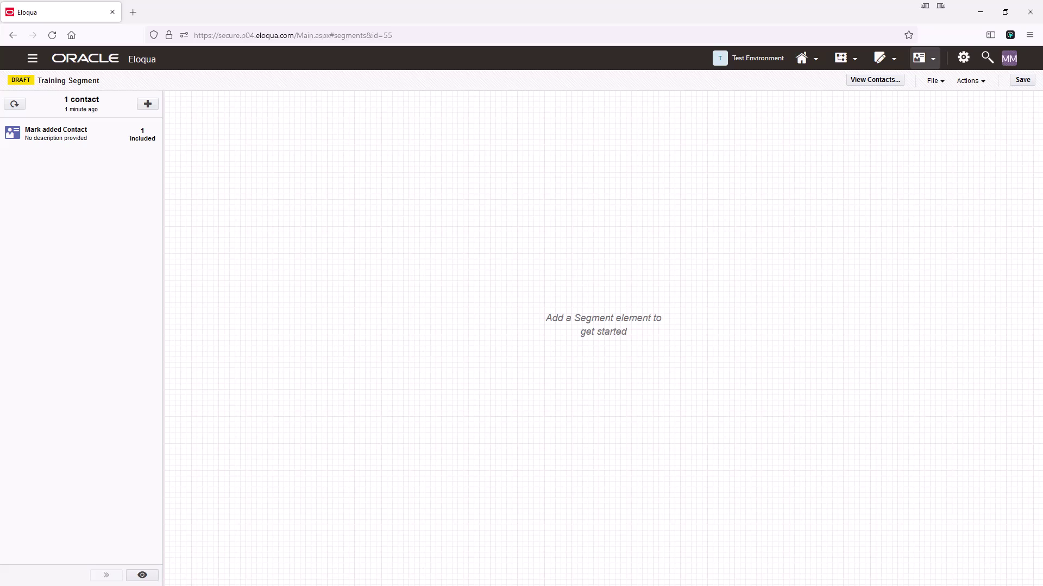
# Step: Review sample-contacts.xlsx in Excel, then bring up the segment element type list
pyautogui.hotkey('alt', 'Tab')
pyautogui.click(147, 105)
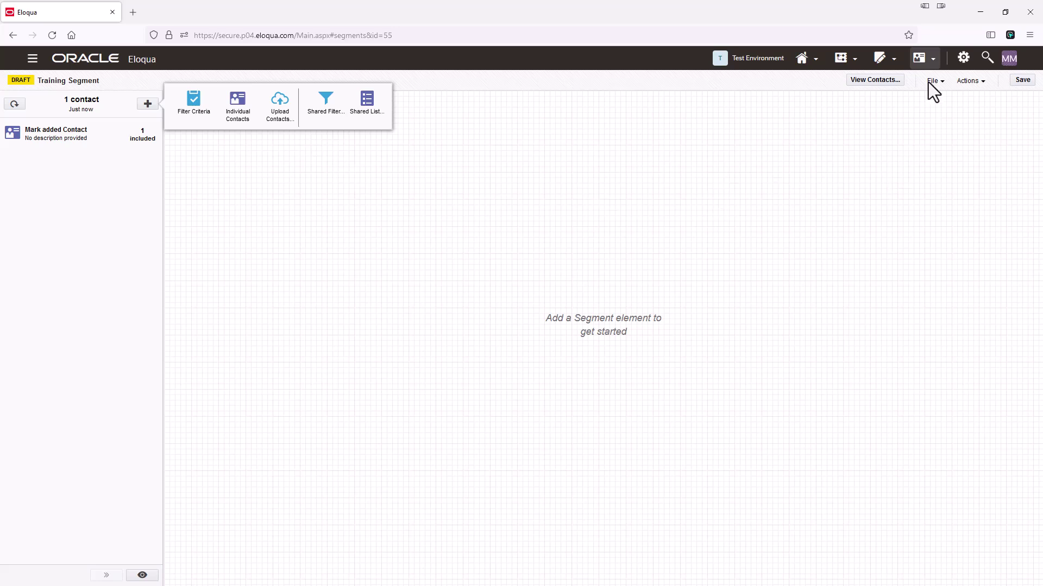
# Step: Go to the Contacts Overview page through the Audience navigation menu
pyautogui.click(933, 59)
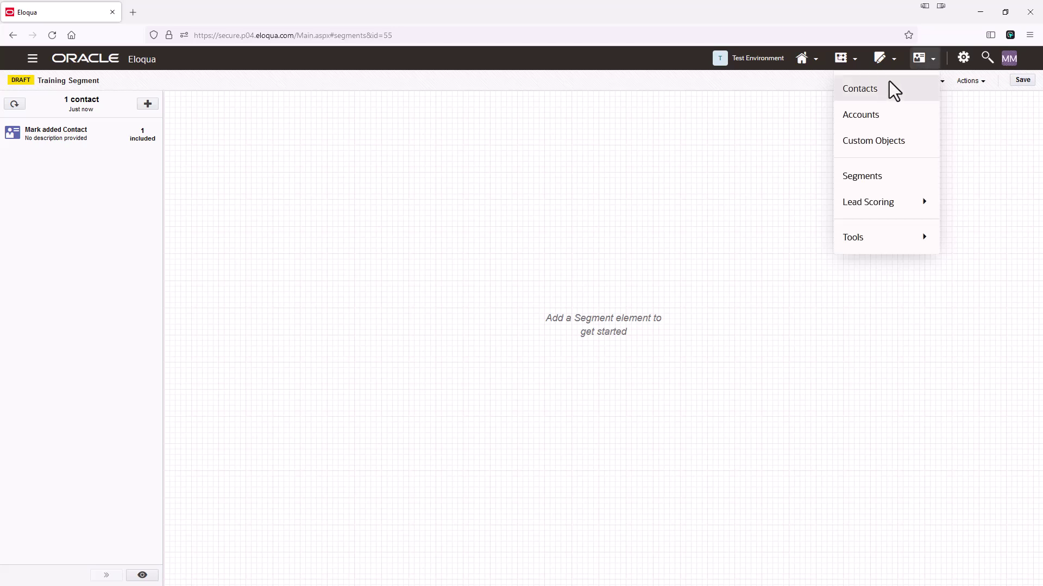
pyautogui.click(876, 89)
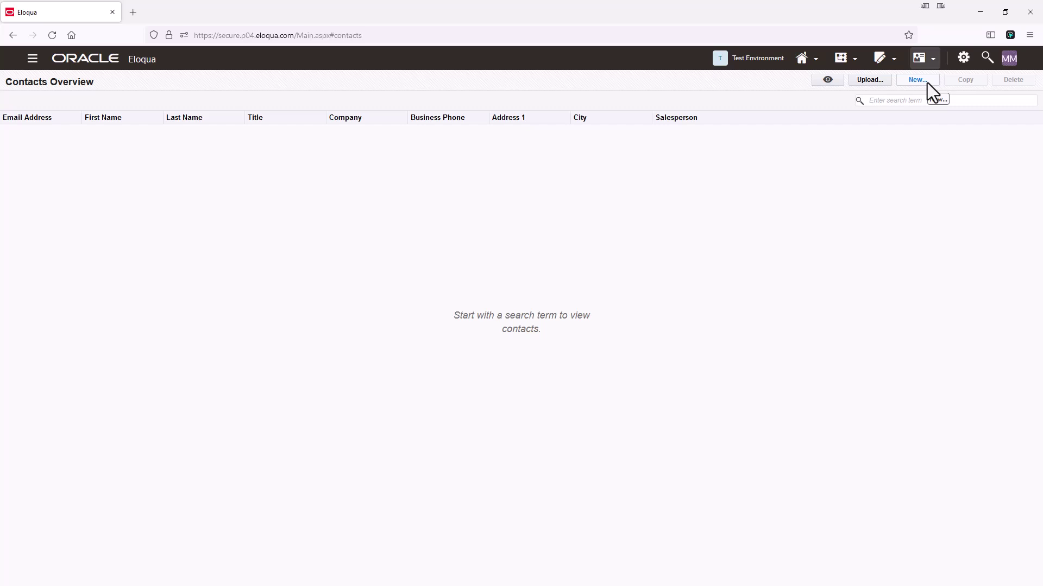
# Step: Start a contact upload named 'Segment Test Upload' with purpose Add Or Update Contacts To Database
pyautogui.click(869, 79)
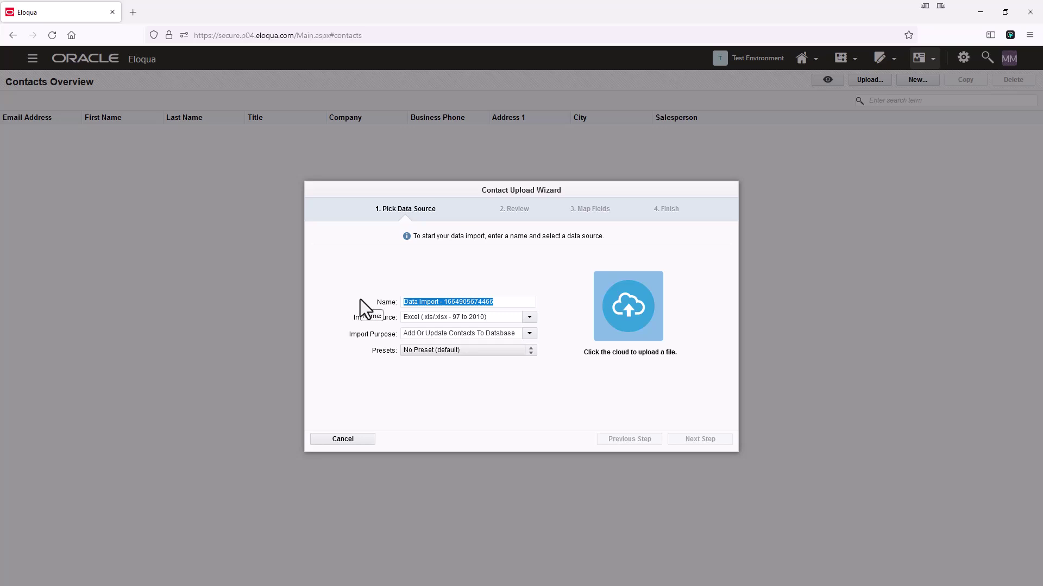
pyautogui.write('Segment')
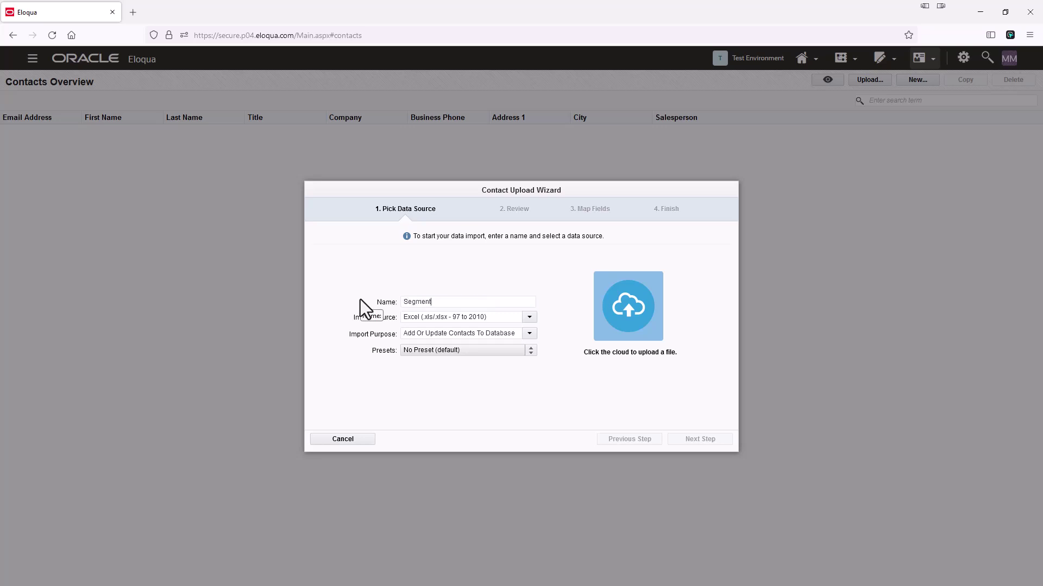
pyautogui.write(' Test Uploa')
pyautogui.press('BackSpace')
pyautogui.write('oad')
pyautogui.click(527, 335)
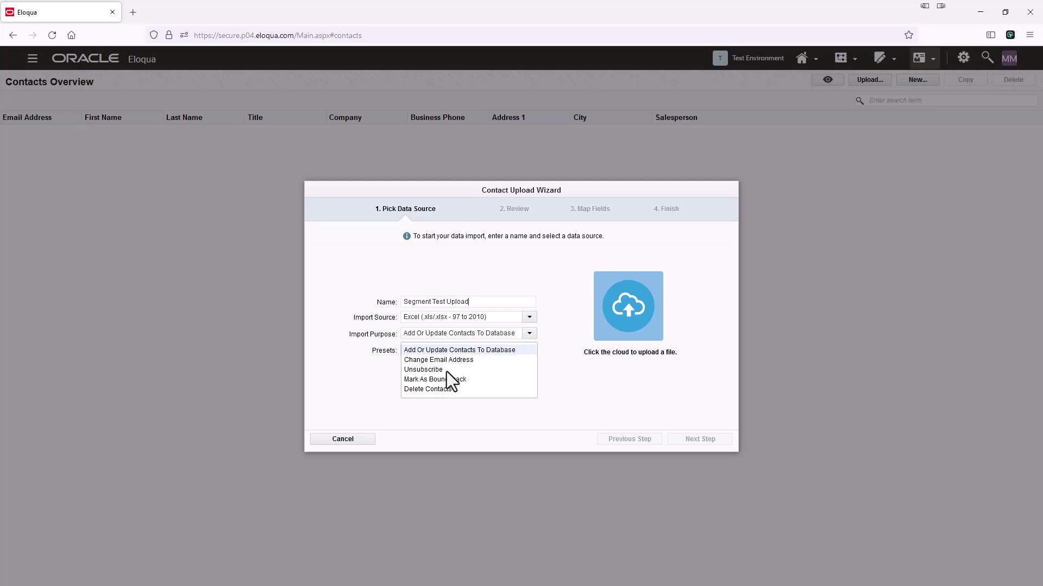
pyautogui.click(532, 275)
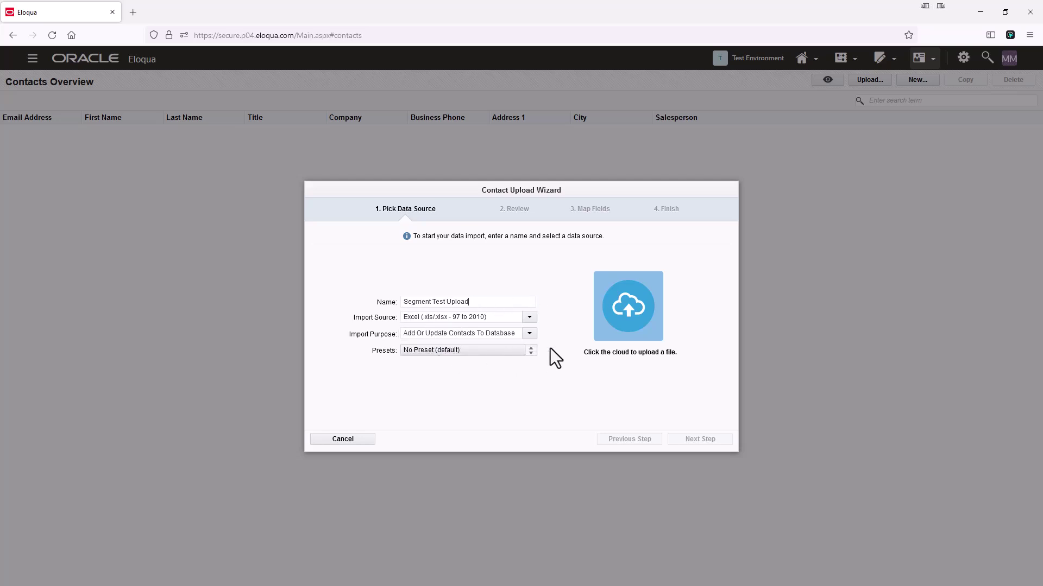
# Step: Upload sample-contacts.xlsx and scroll through the preview of its contact rows
pyautogui.click(629, 312)
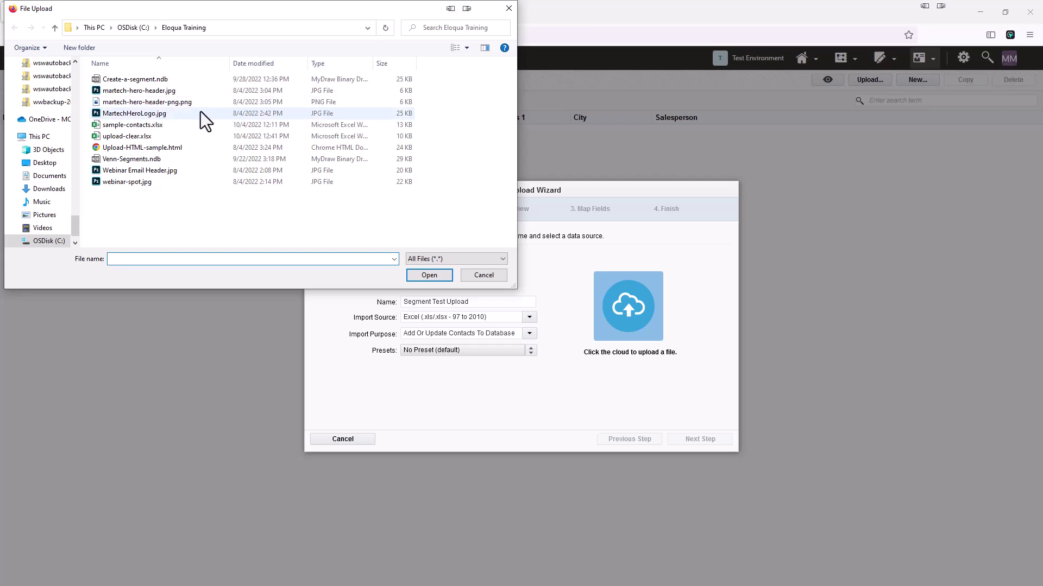
pyautogui.click(140, 128)
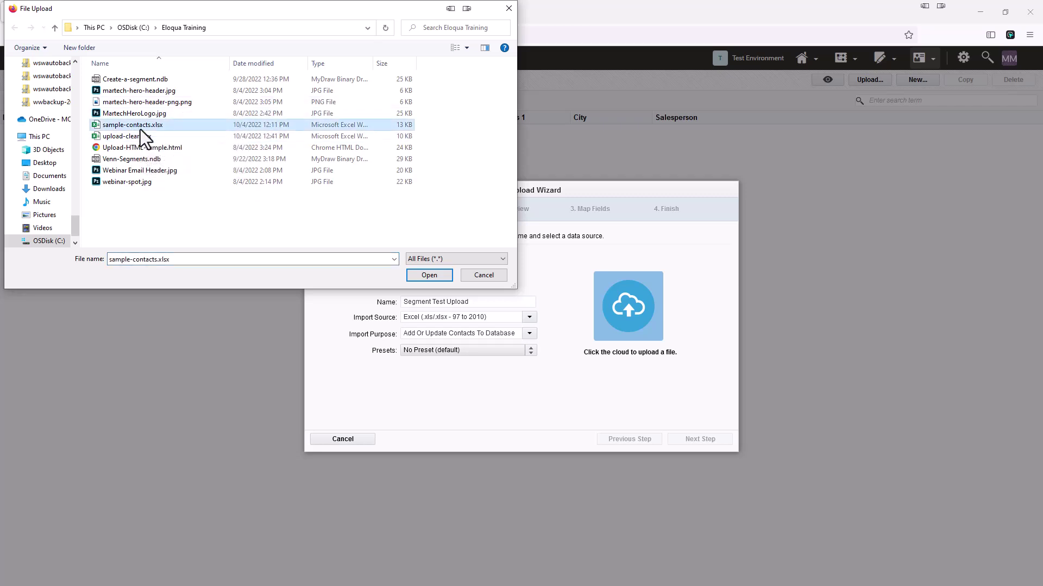
pyautogui.click(435, 277)
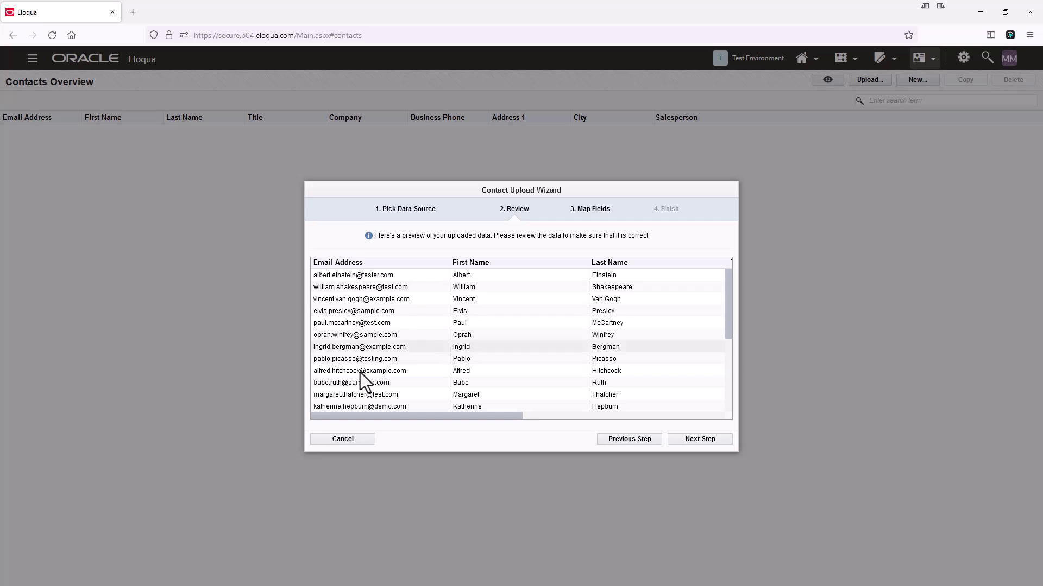
pyautogui.moveTo(391, 416); pyautogui.dragTo(304, 415)
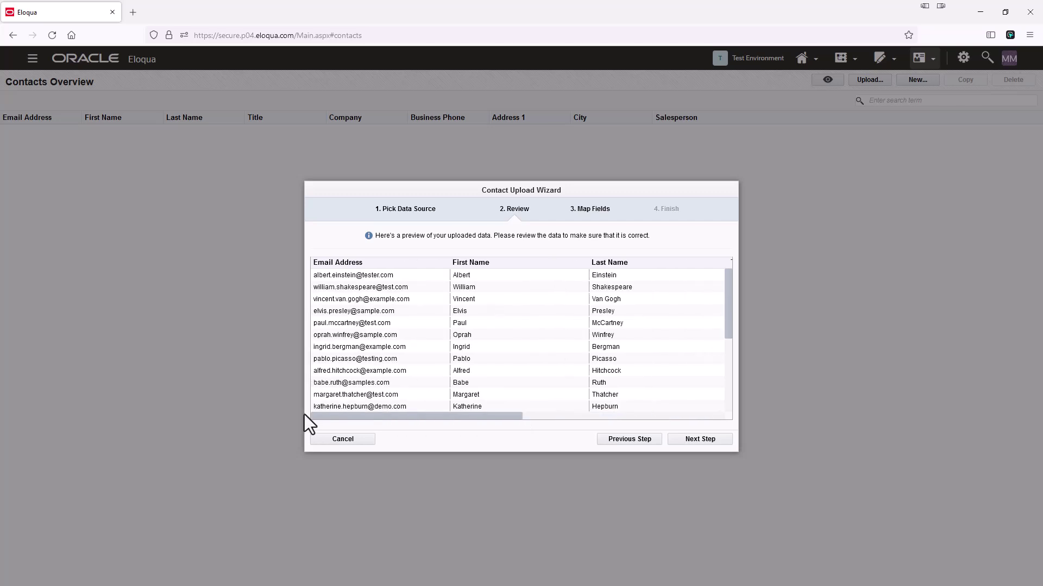
pyautogui.click(720, 442)
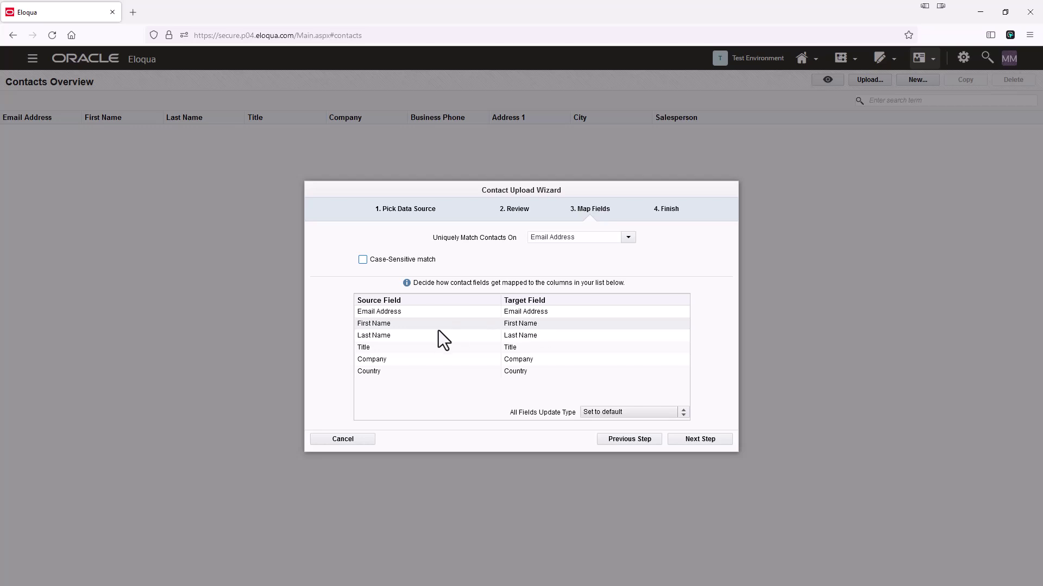
# Step: Check the First Name mapping, keep all six suggested field mappings, and proceed to Finish
pyautogui.click(562, 325)
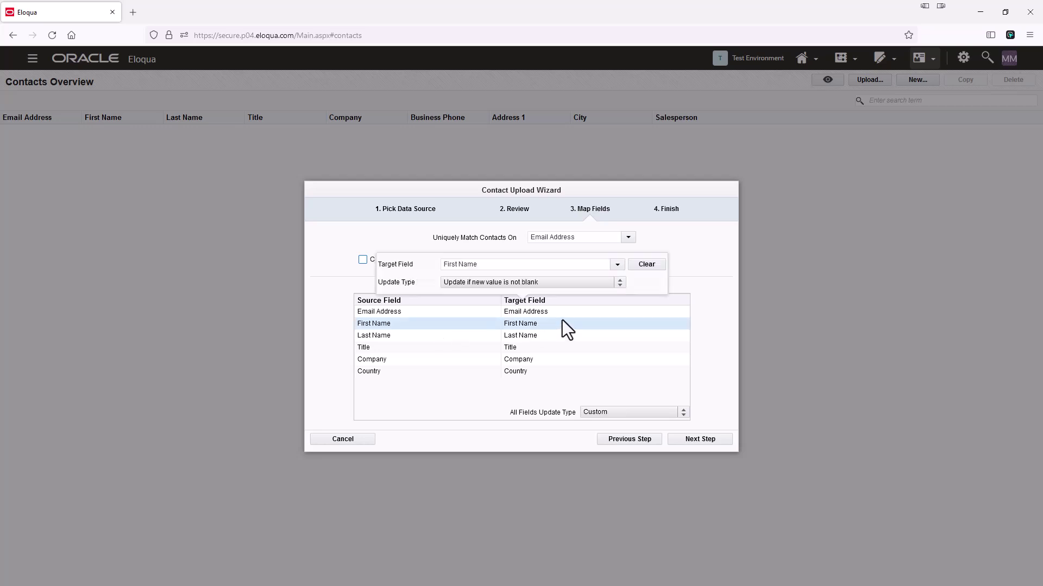
pyautogui.click(616, 265)
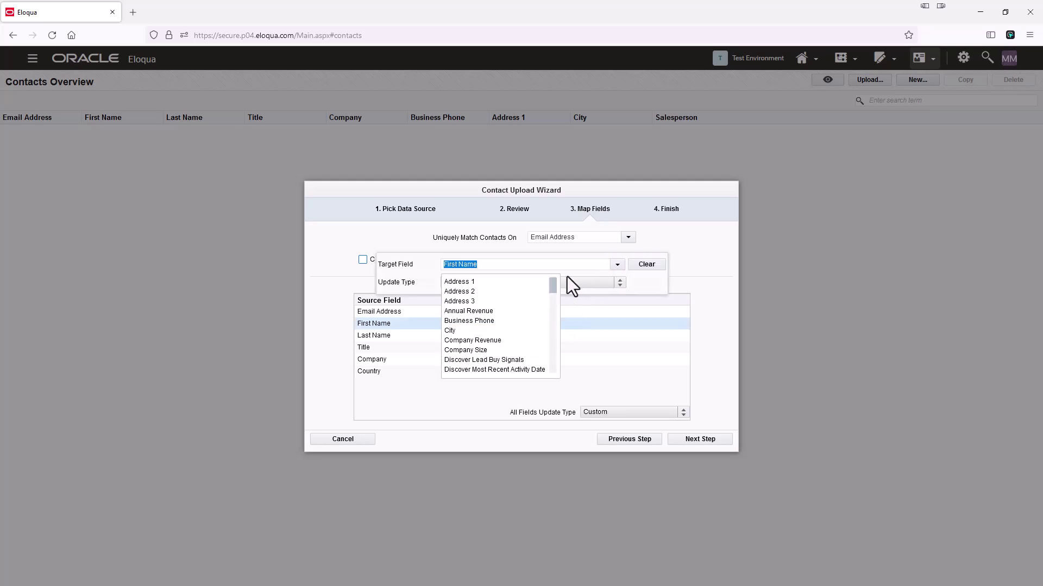
pyautogui.click(681, 261)
pyautogui.click(688, 257)
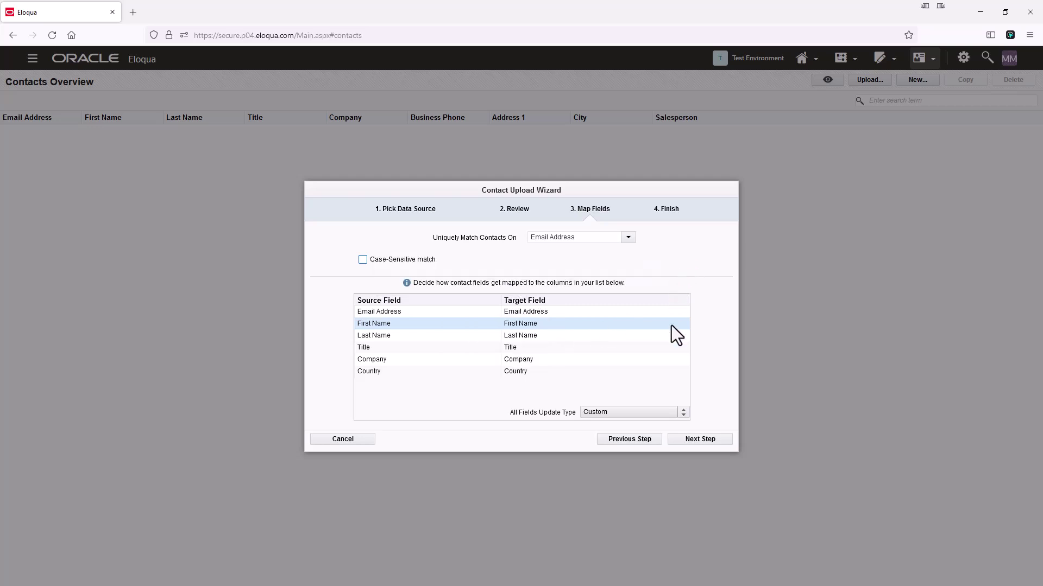
pyautogui.click(701, 441)
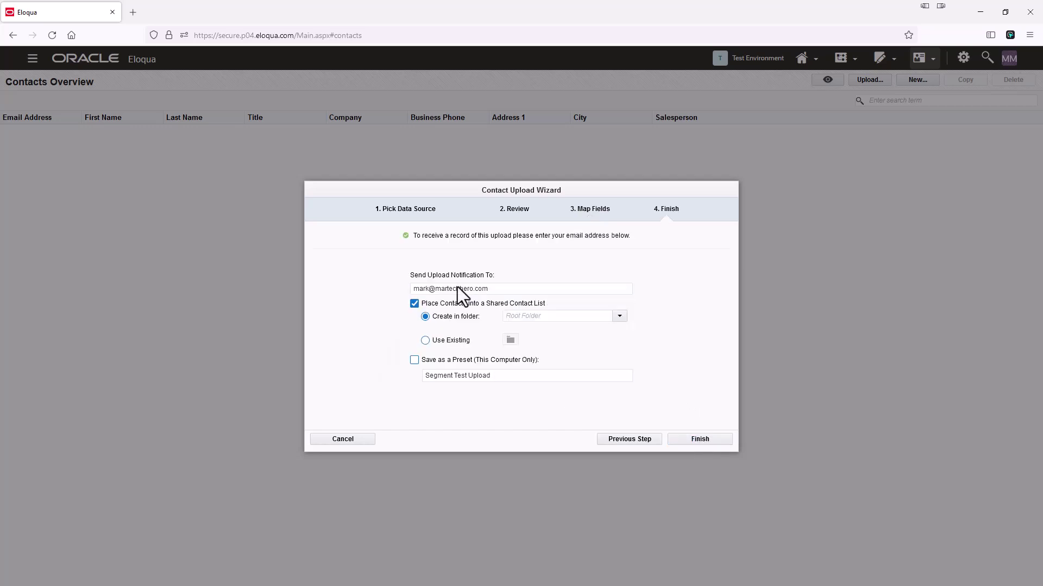
# Step: Place the uploaded contacts into a shared contact list and finish the upload
pyautogui.click(413, 303)
pyautogui.click(413, 305)
pyautogui.click(413, 305)
pyautogui.click(712, 442)
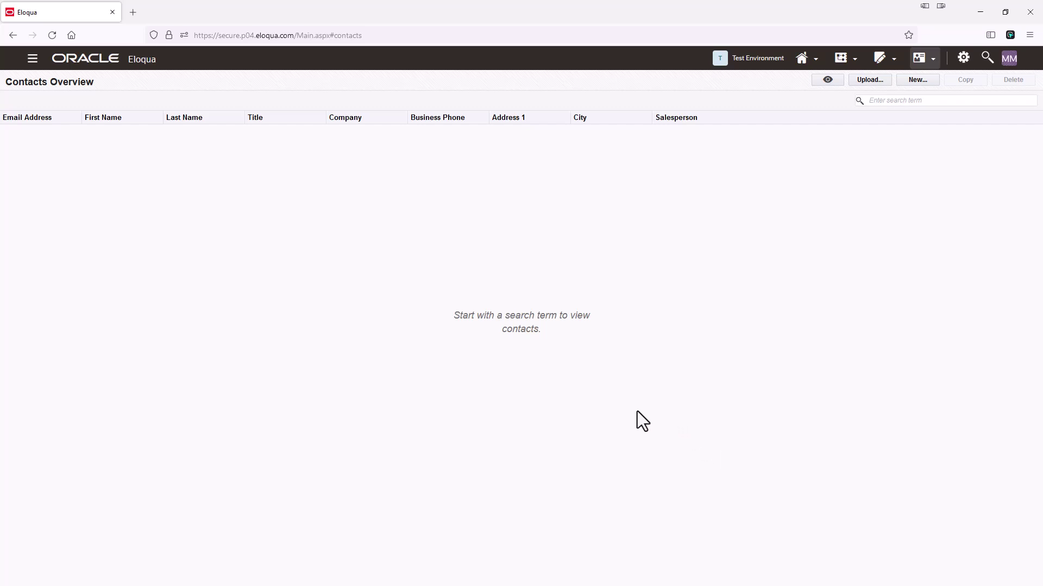
# Step: Search contacts for 'a', then open Training Segment from the Segments area
pyautogui.click(889, 104)
pyautogui.write('albert')
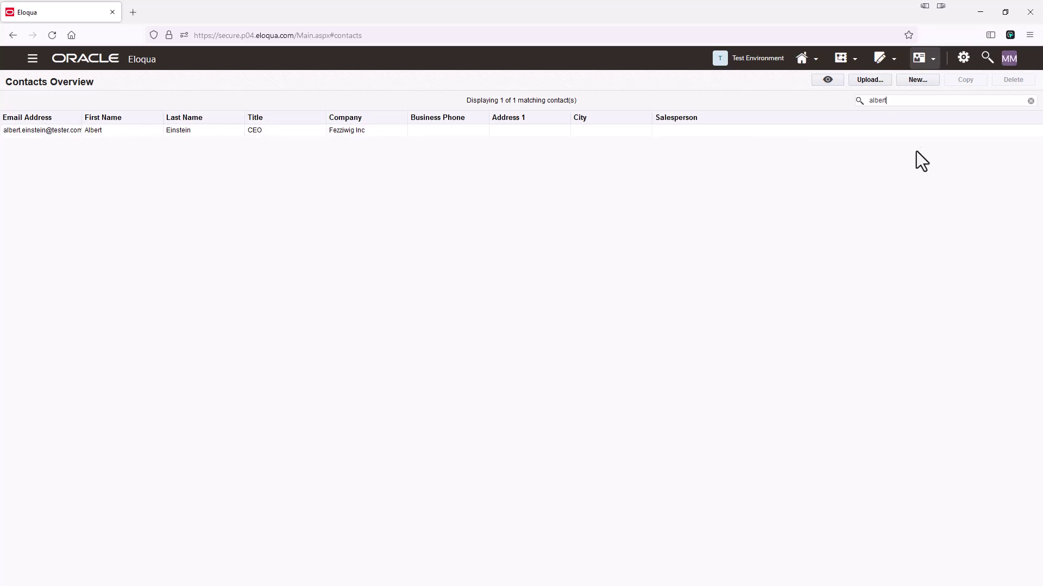
pyautogui.click(930, 59)
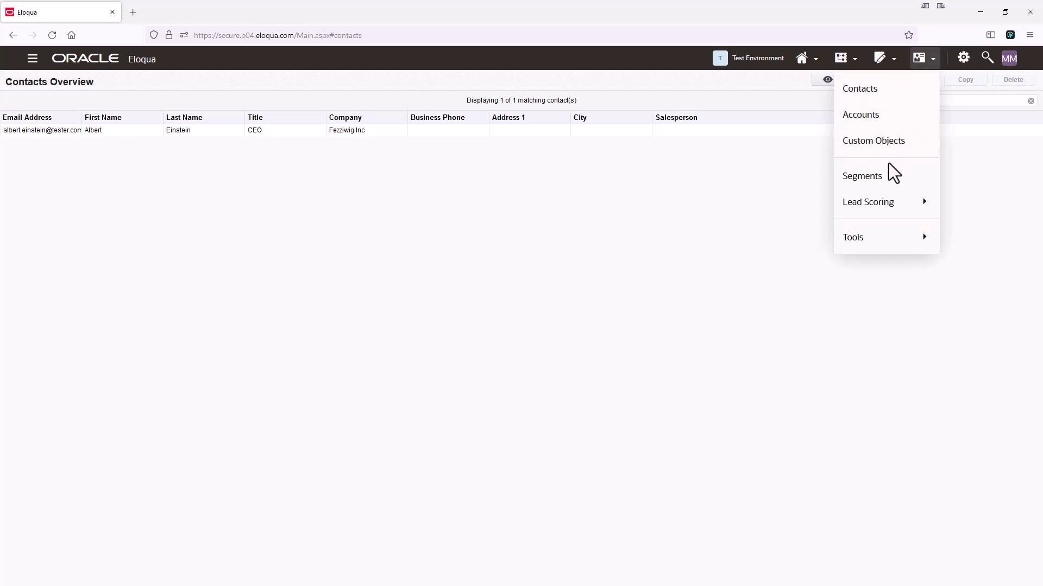
pyautogui.click(892, 177)
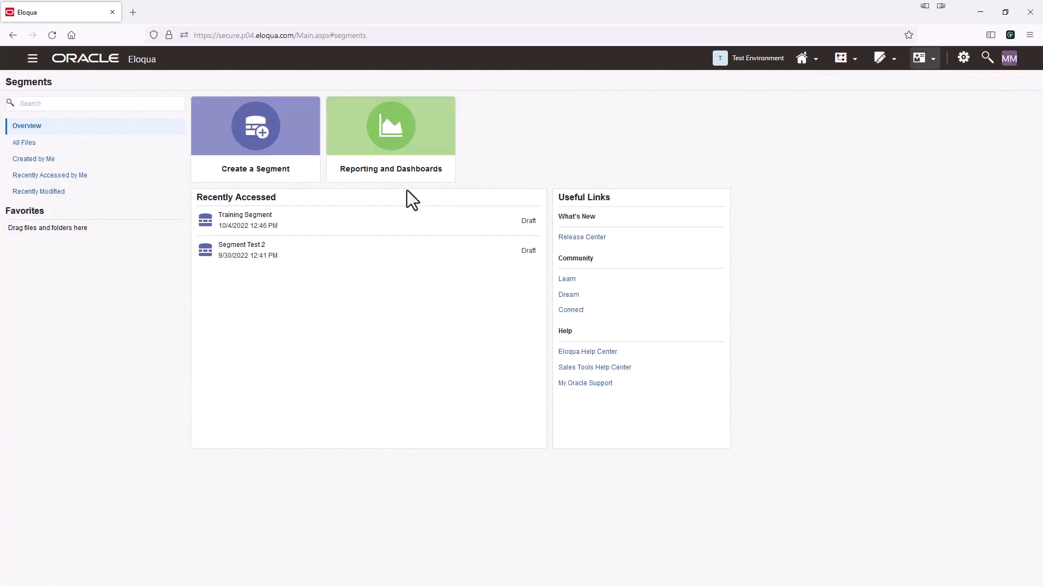
pyautogui.click(239, 227)
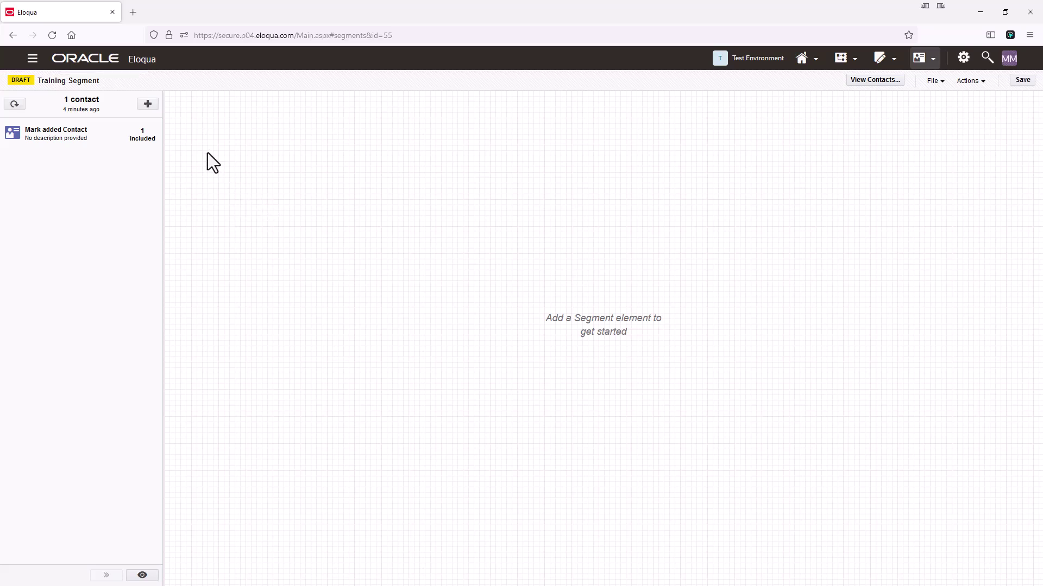
# Step: Add the 'Segment Test Upload' shared list (26 contacts) as a segment element and save
pyautogui.click(149, 106)
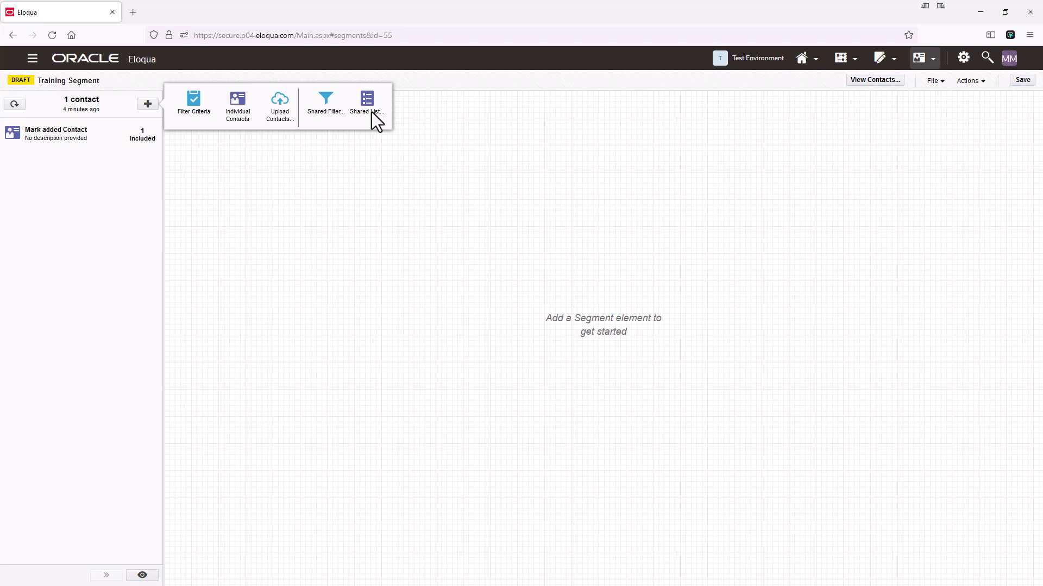
pyautogui.click(371, 112)
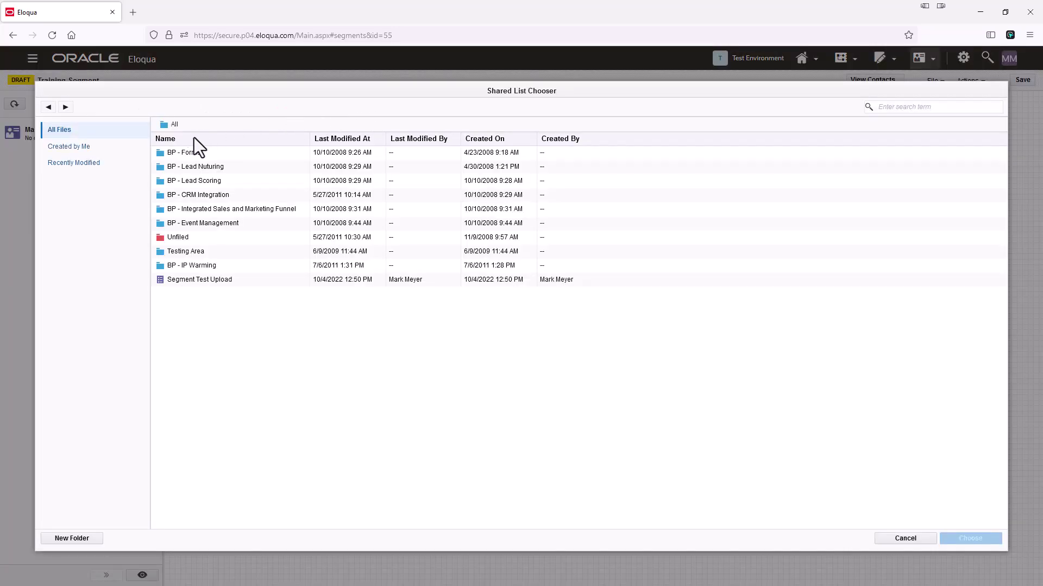
pyautogui.click(213, 282)
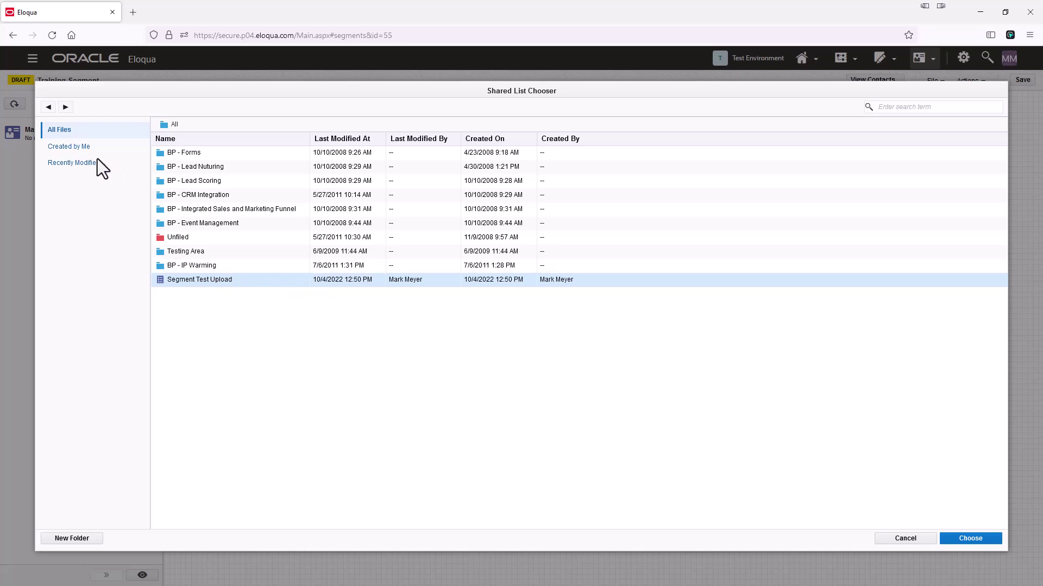
pyautogui.click(75, 164)
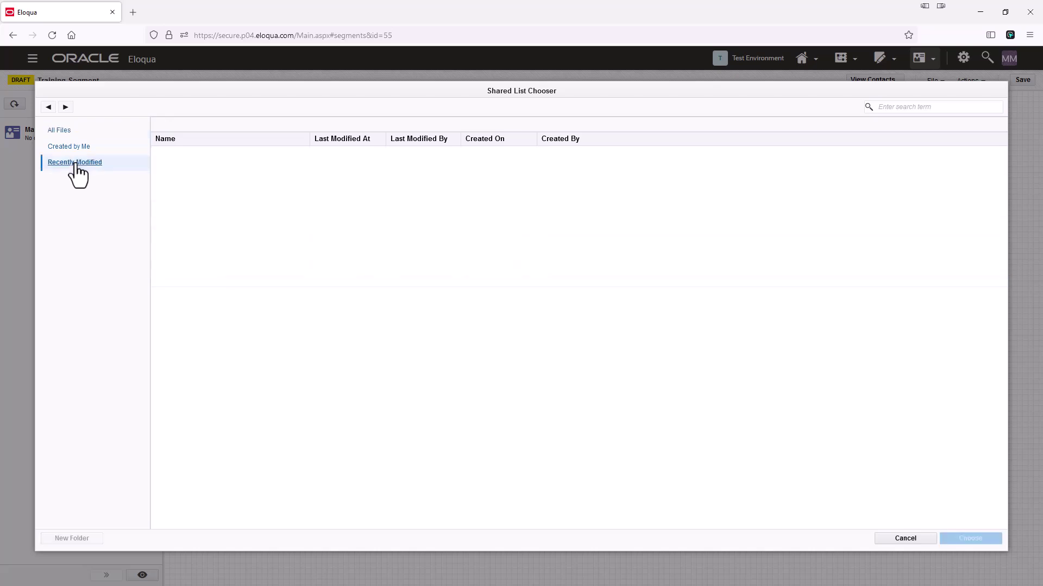
pyautogui.click(76, 149)
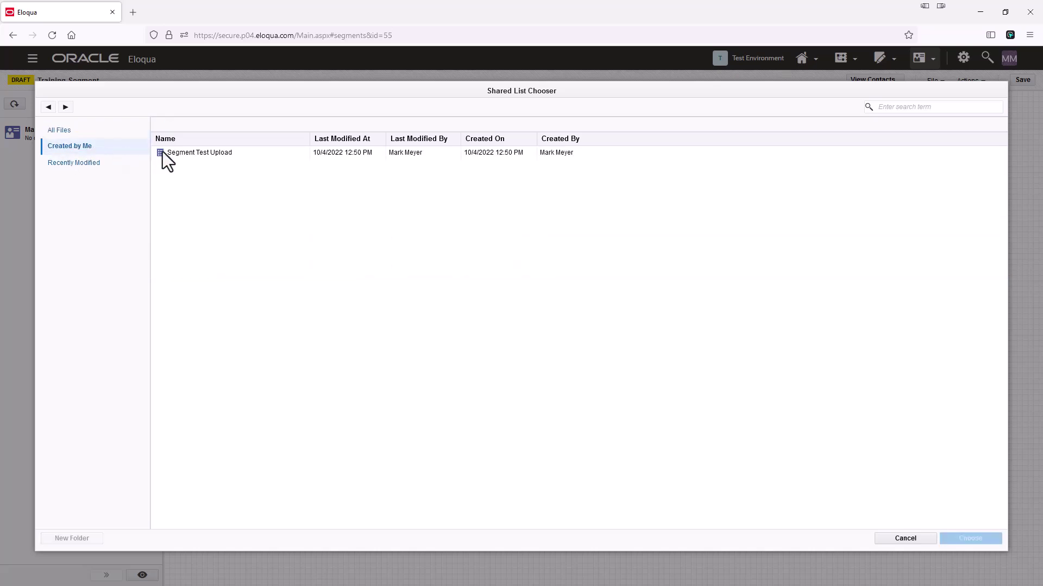
pyautogui.click(201, 154)
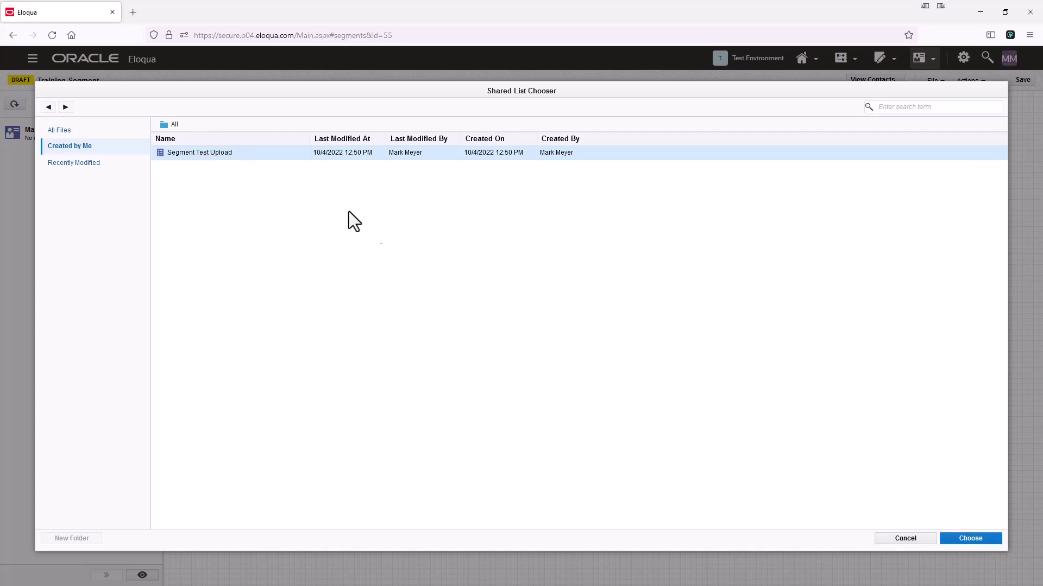
pyautogui.click(982, 536)
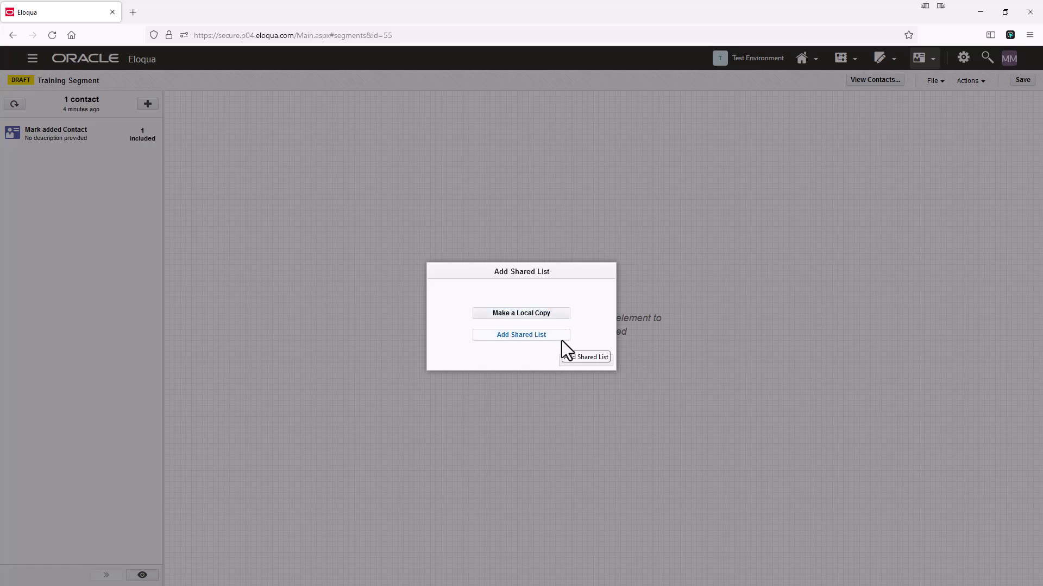
pyautogui.click(511, 337)
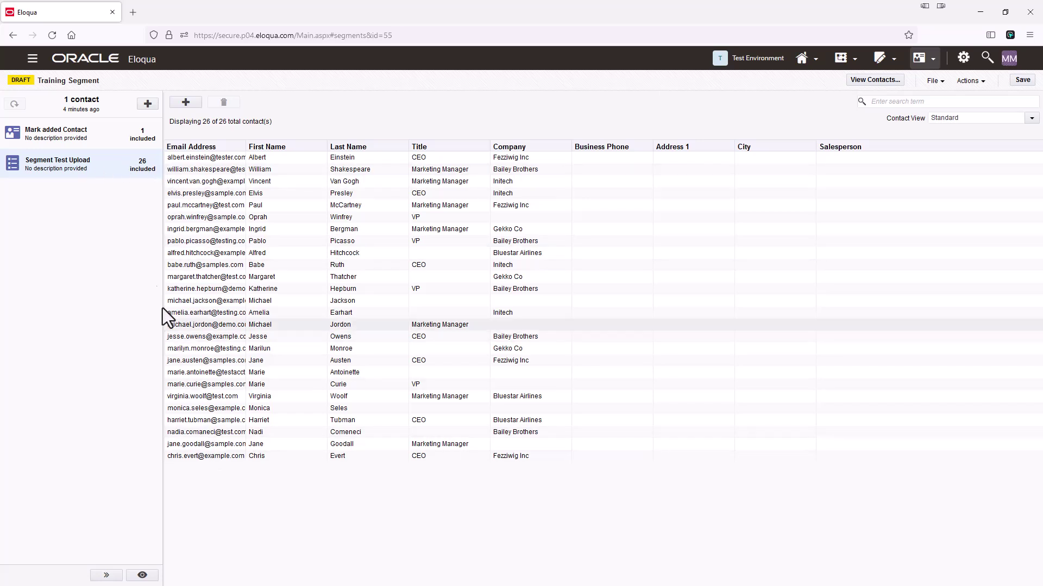
pyautogui.click(1023, 82)
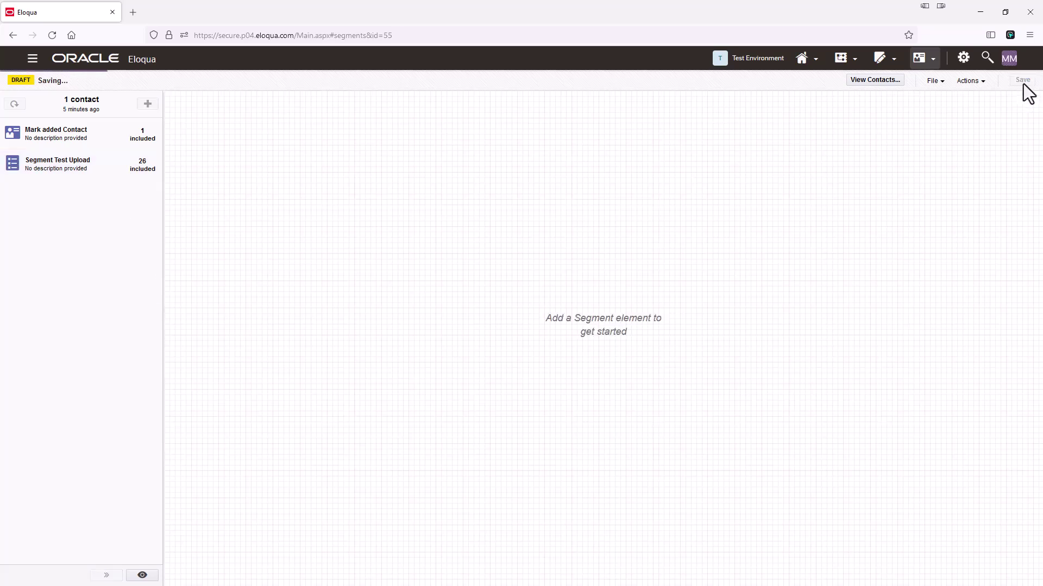
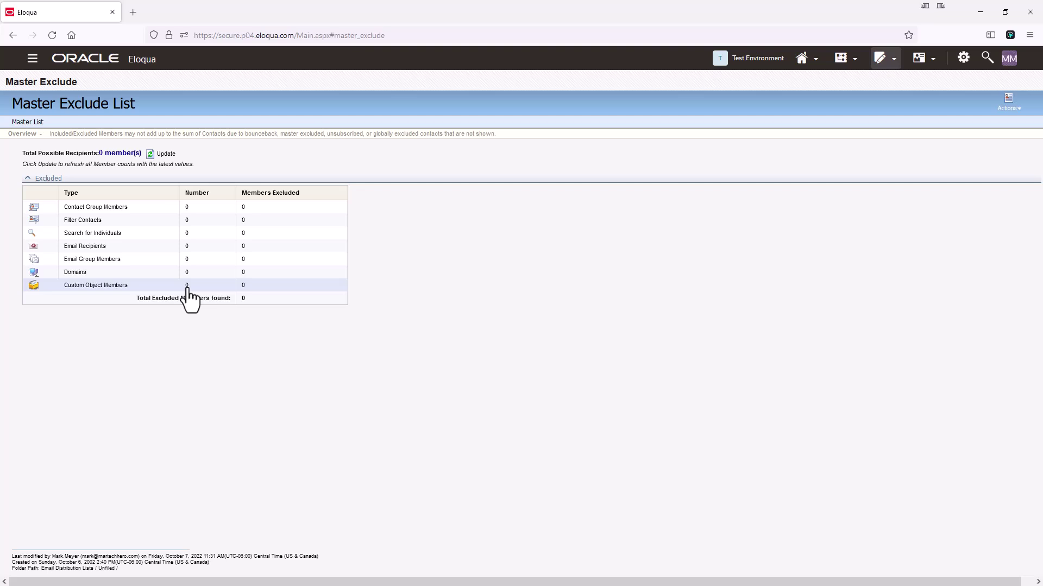
# Step: Open the Search for Individuals exclusion dialog on the Master Exclude List
pyautogui.click(115, 236)
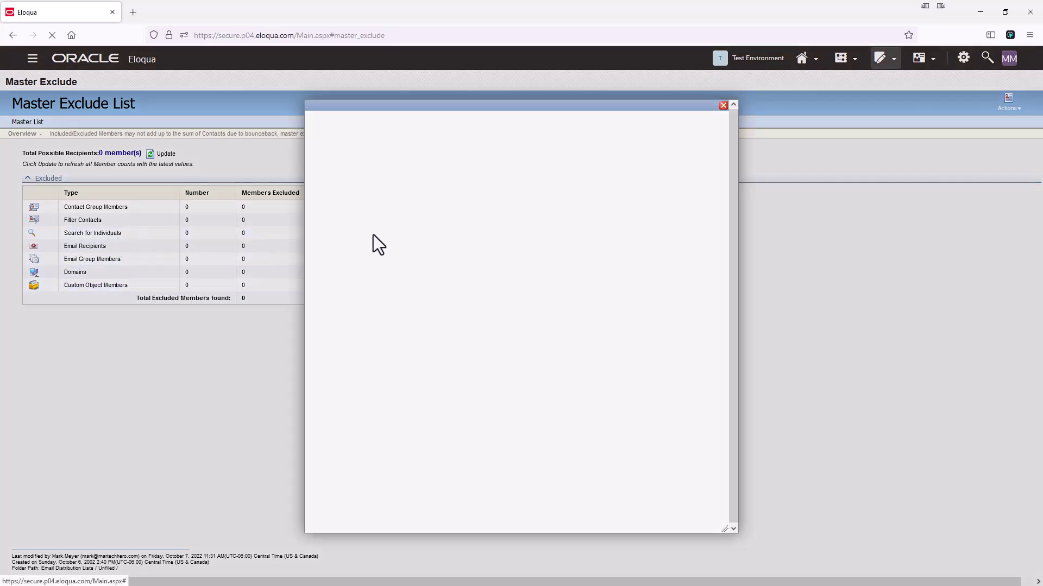
# Step: Find the Initech contact by Email search and add it as an individual exclusion
pyautogui.click(349, 173)
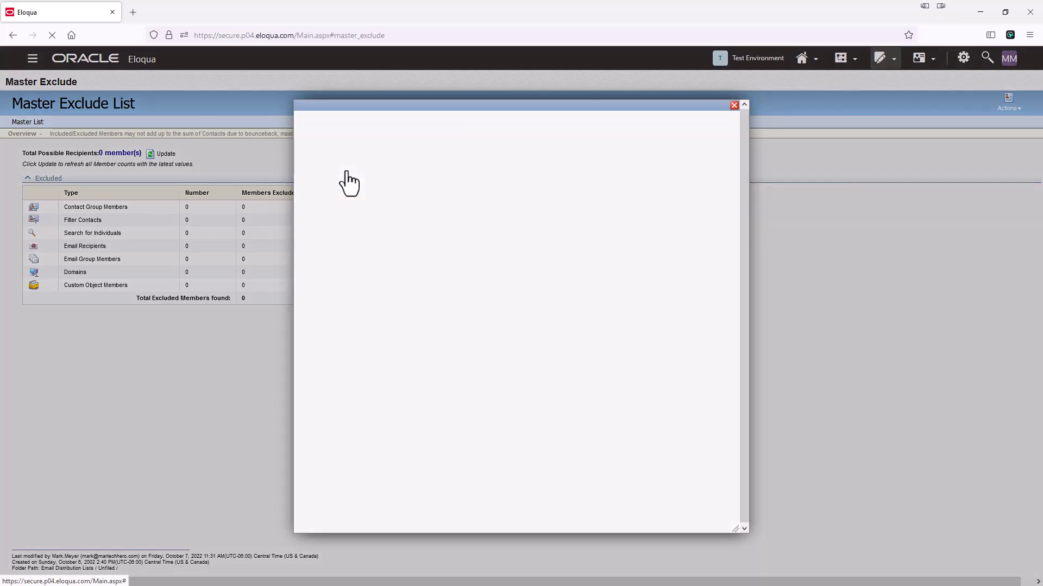
pyautogui.click(352, 180)
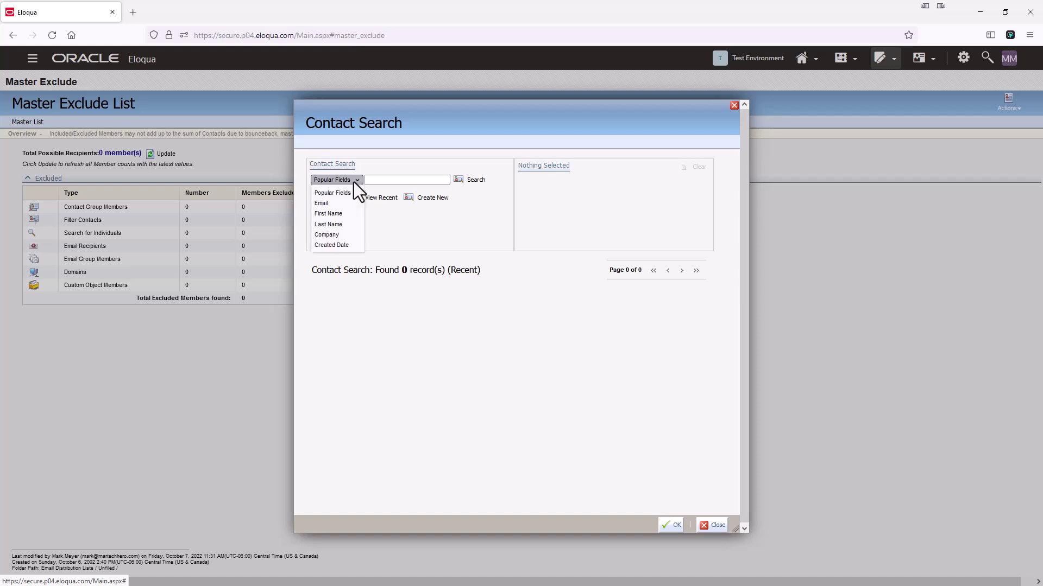
pyautogui.click(334, 204)
pyautogui.click(387, 180)
pyautogui.write('elvi')
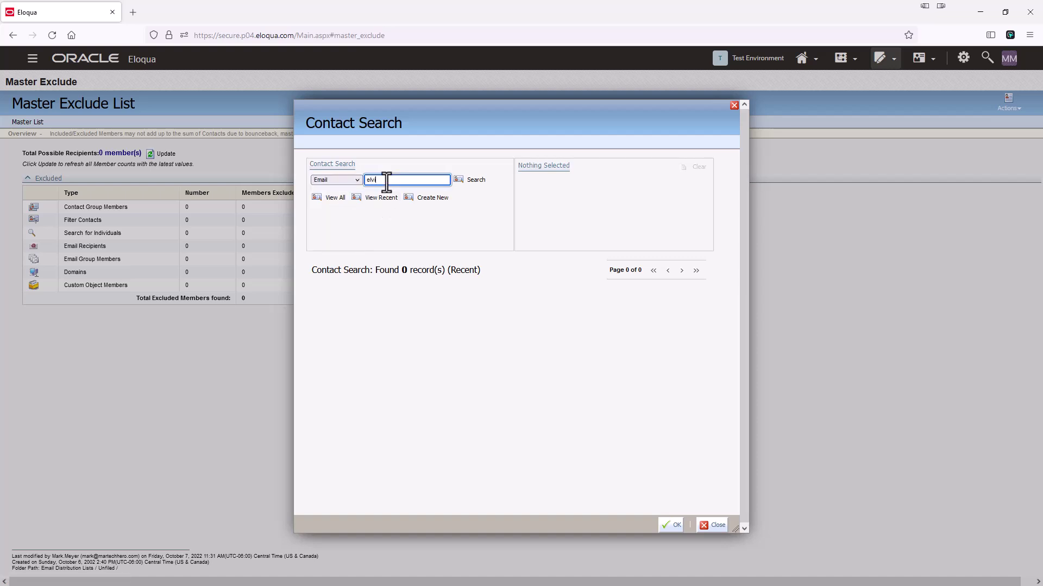
pyautogui.write('s')
pyautogui.click(472, 181)
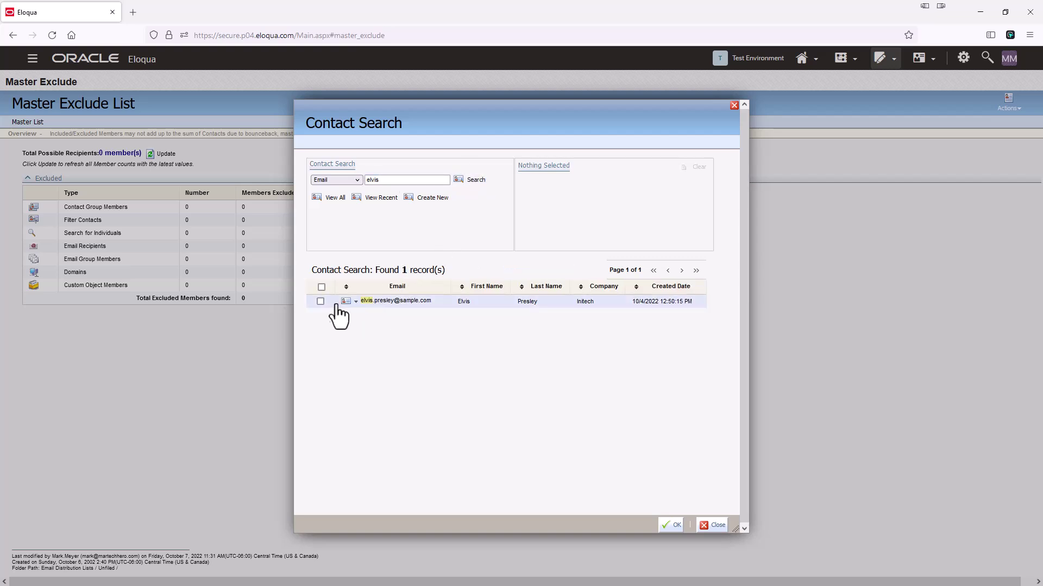
pyautogui.click(320, 302)
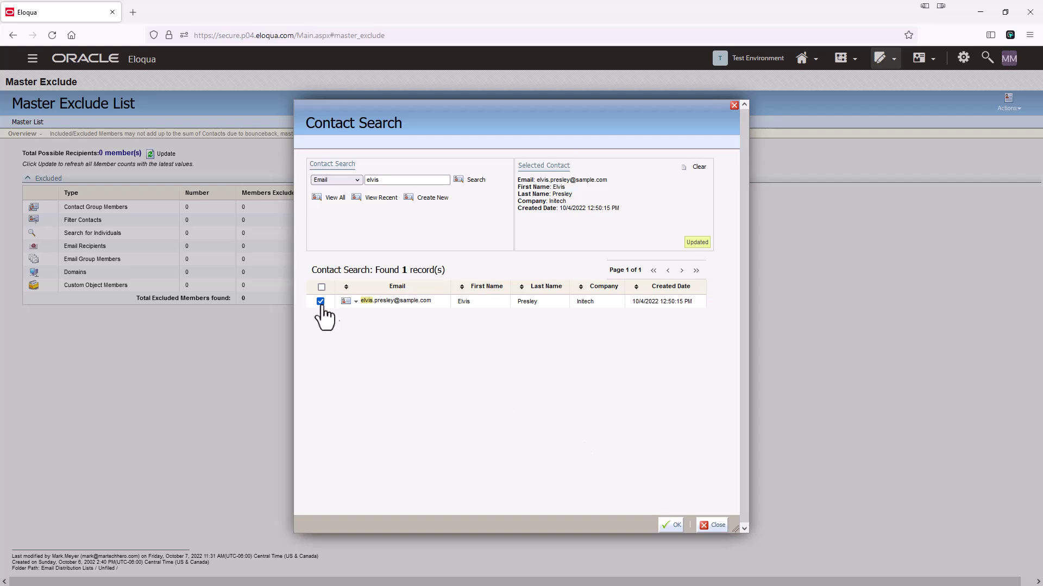
pyautogui.click(676, 525)
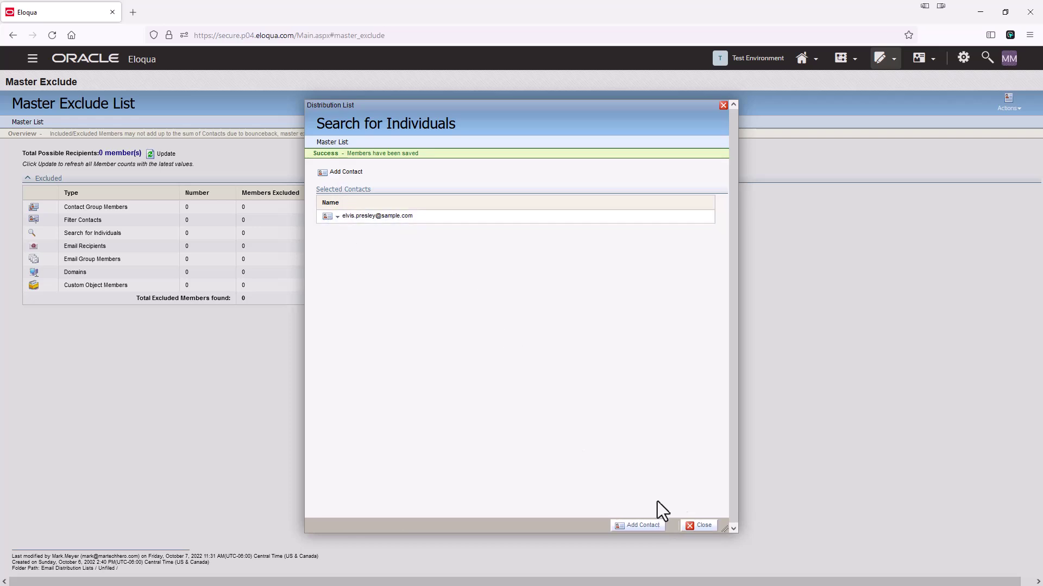
pyautogui.click(705, 529)
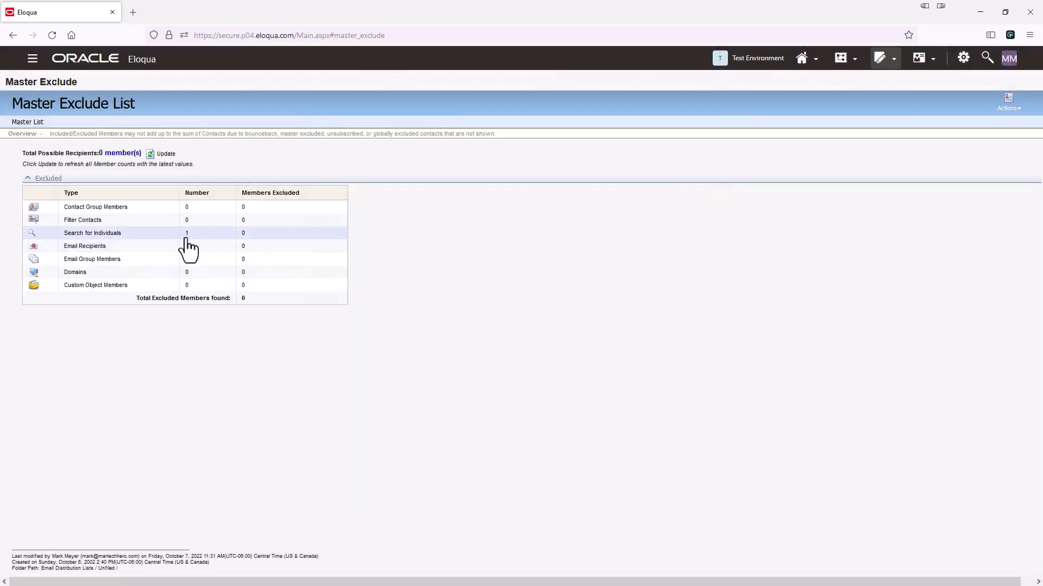
# Step: Update the Master Exclude List so its member counts refresh
pyautogui.click(172, 155)
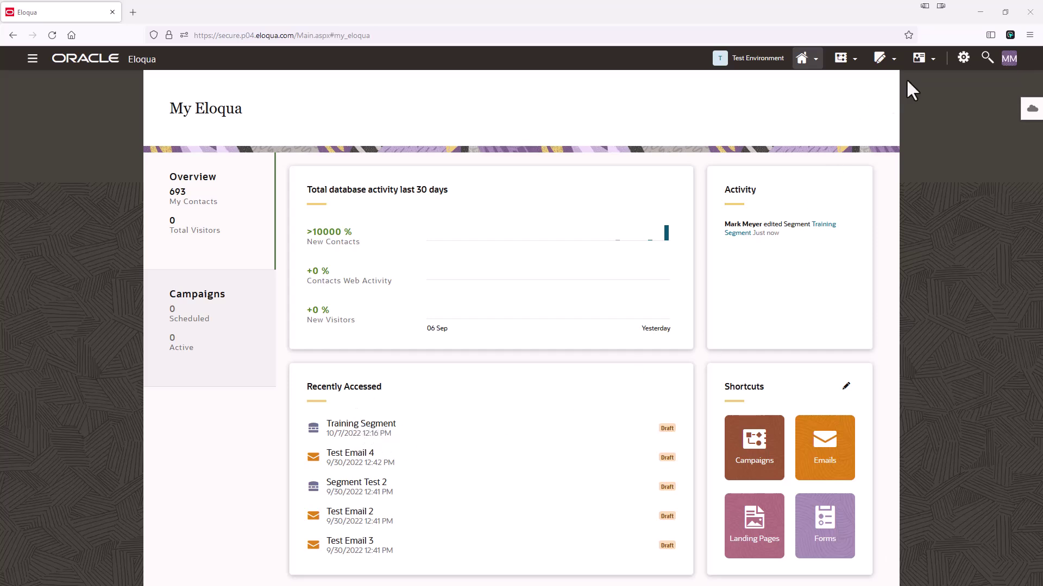
# Step: Open the 327-contact Training Segment from Audience > Segments, Recently Accessed
pyautogui.click(927, 64)
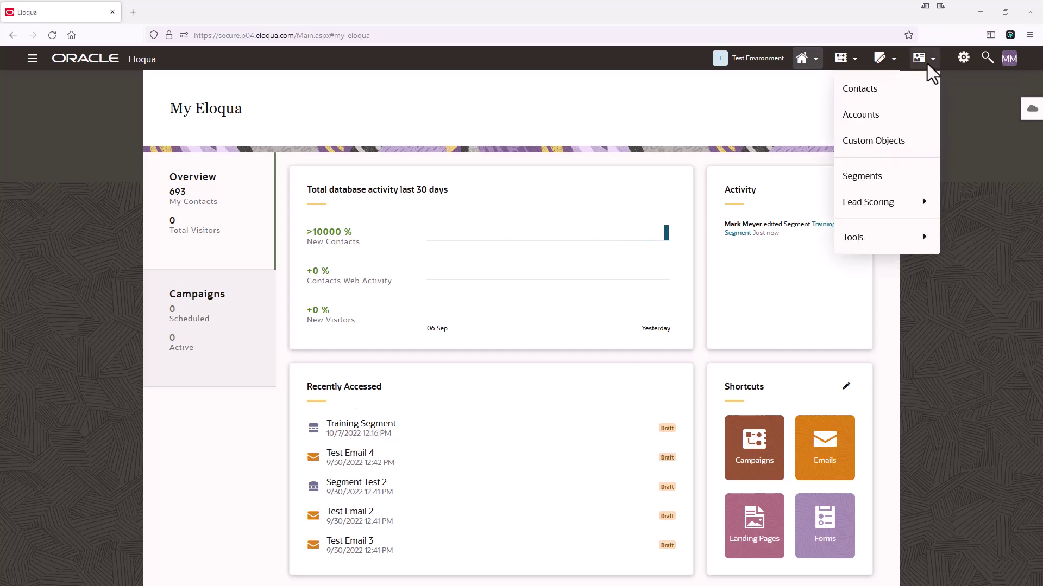
pyautogui.click(894, 181)
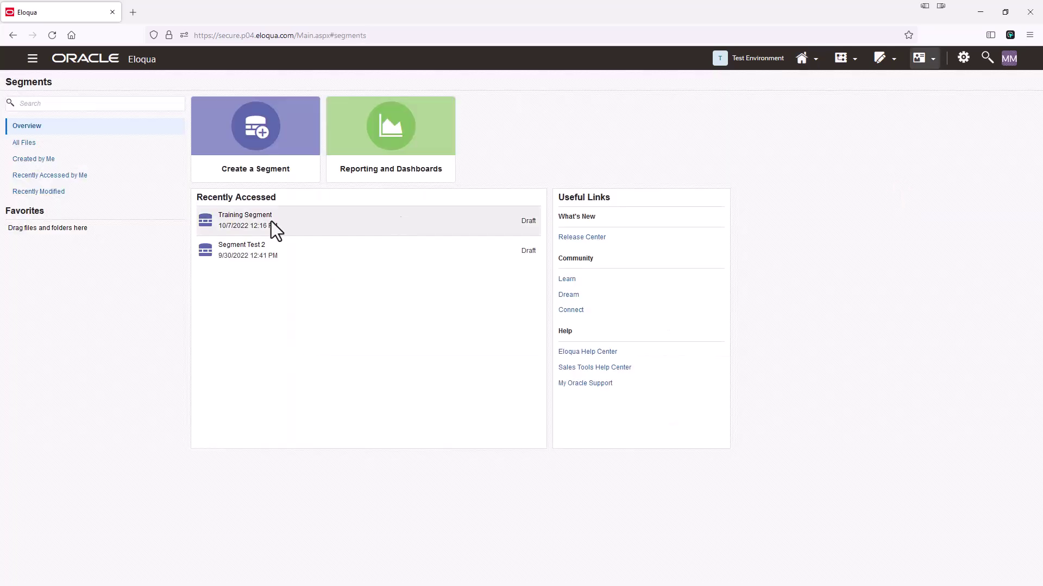
pyautogui.click(251, 224)
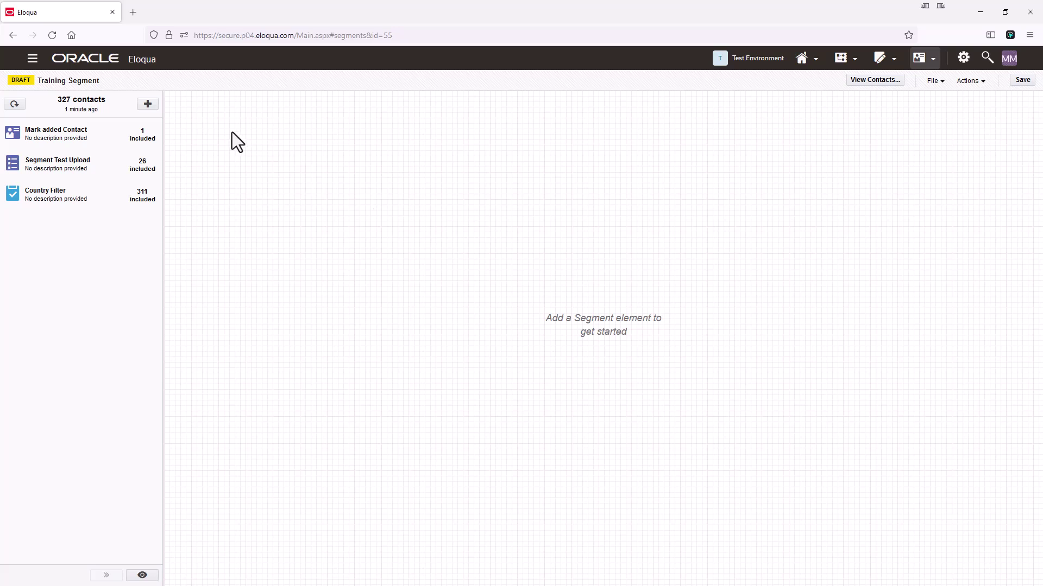
# Step: Add a new Filter Criteria element to the segment and name it 'Exclude Initech'
pyautogui.click(151, 107)
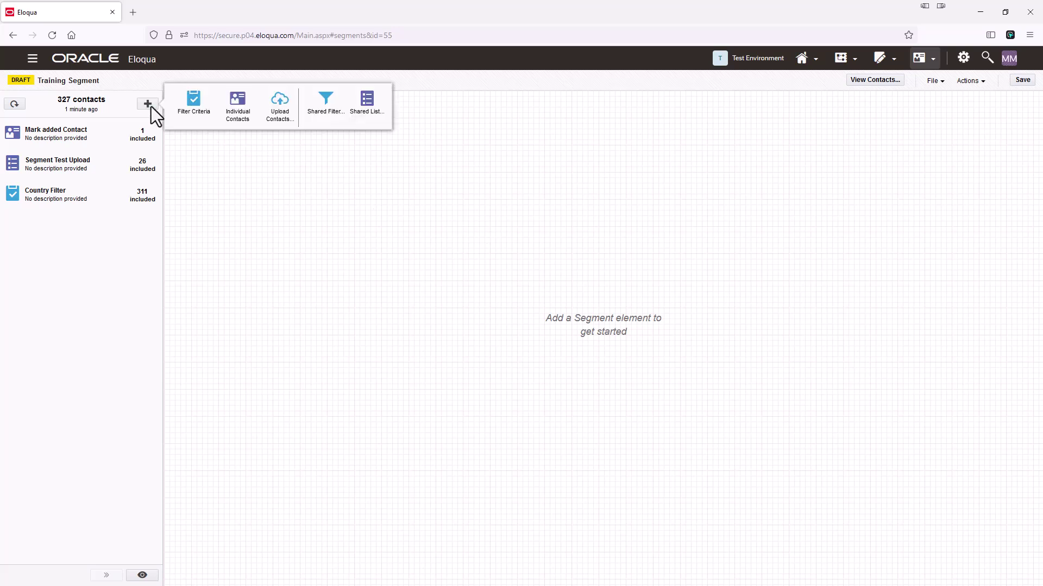
pyautogui.click(194, 102)
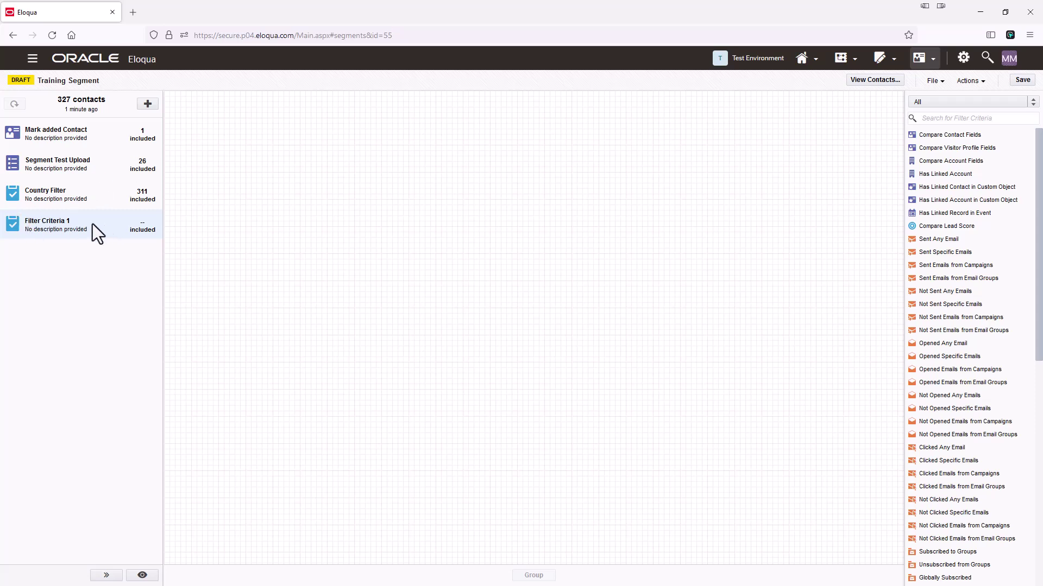
pyautogui.click(54, 223)
pyautogui.click(93, 259)
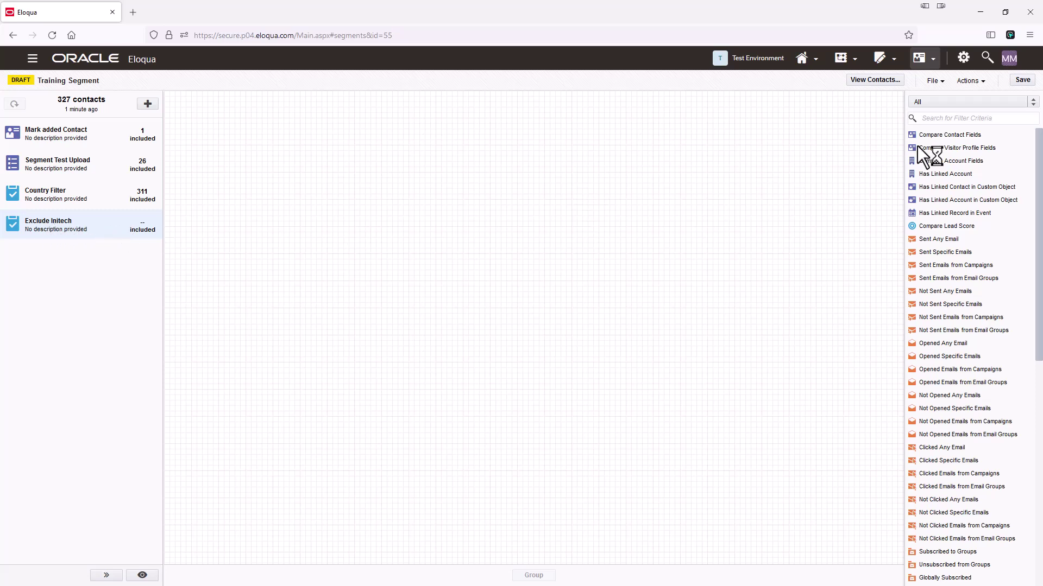
# Step: Give the filter a Compare Contact Fields condition matching Company exactly 'Initech'
pyautogui.doubleClick(960, 136)
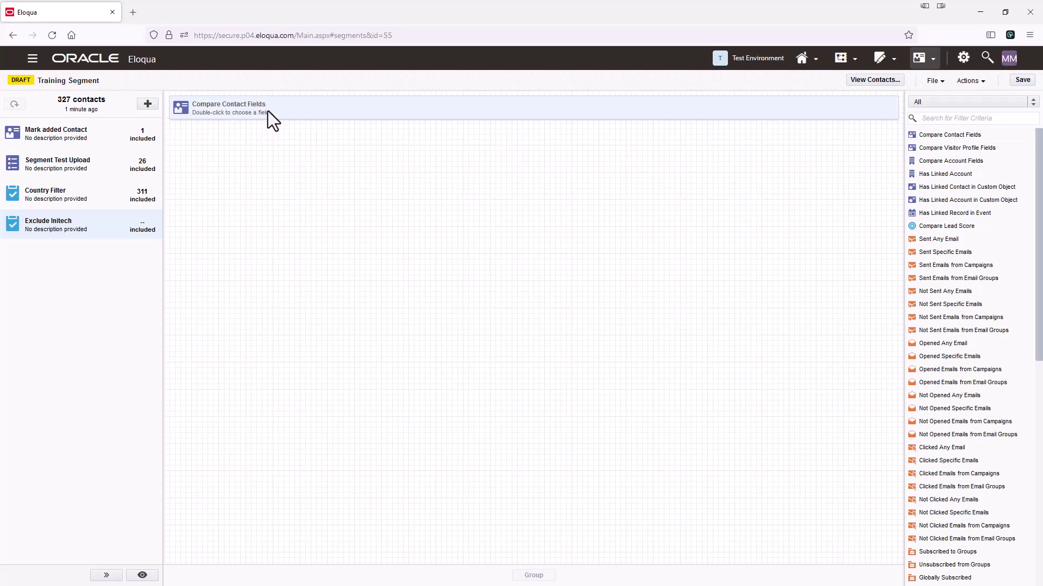
pyautogui.doubleClick(269, 111)
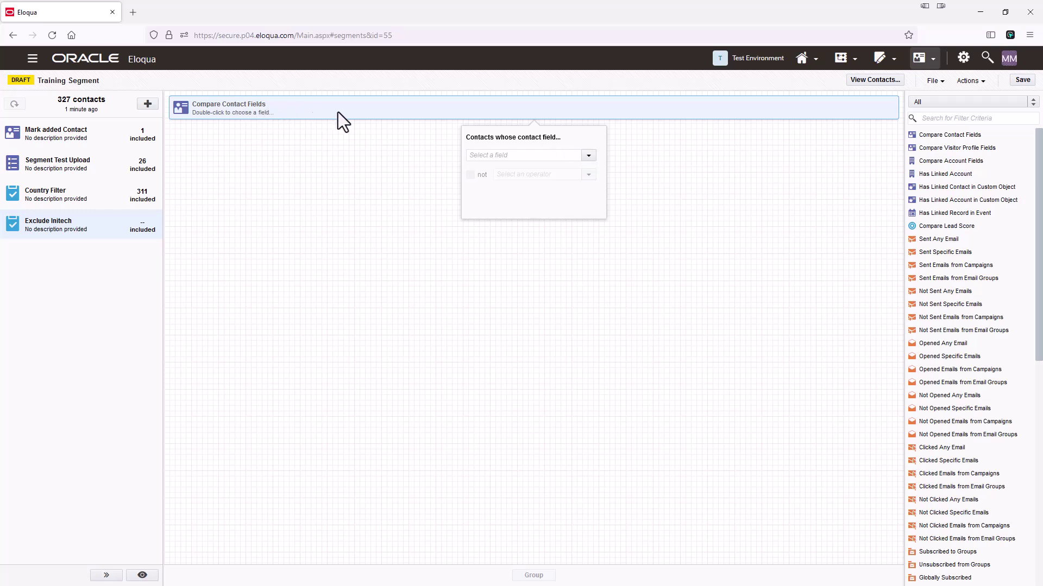
pyautogui.click(589, 156)
pyautogui.click(494, 231)
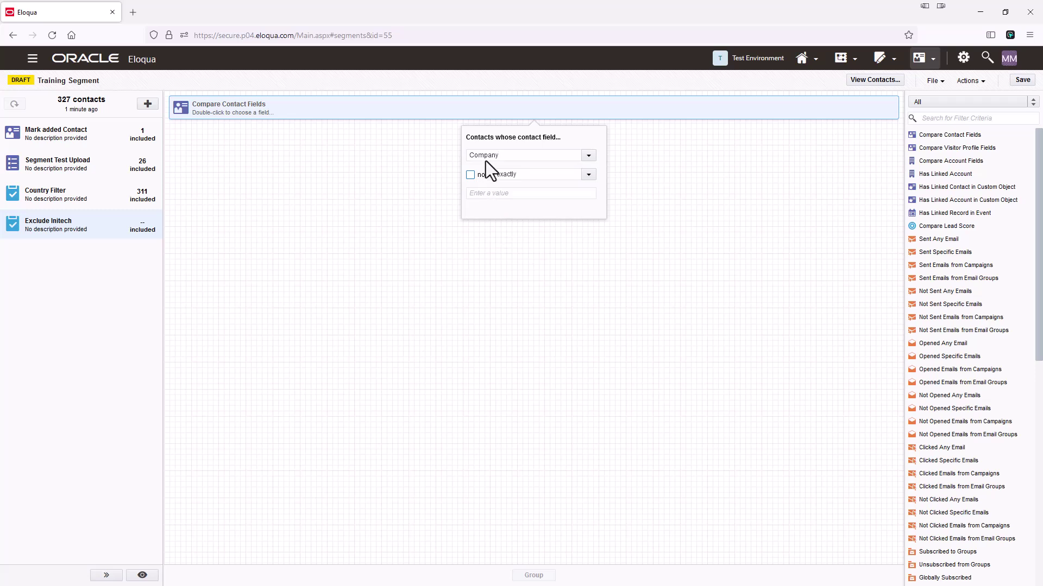
pyautogui.click(500, 194)
pyautogui.write('ch')
pyautogui.click(480, 251)
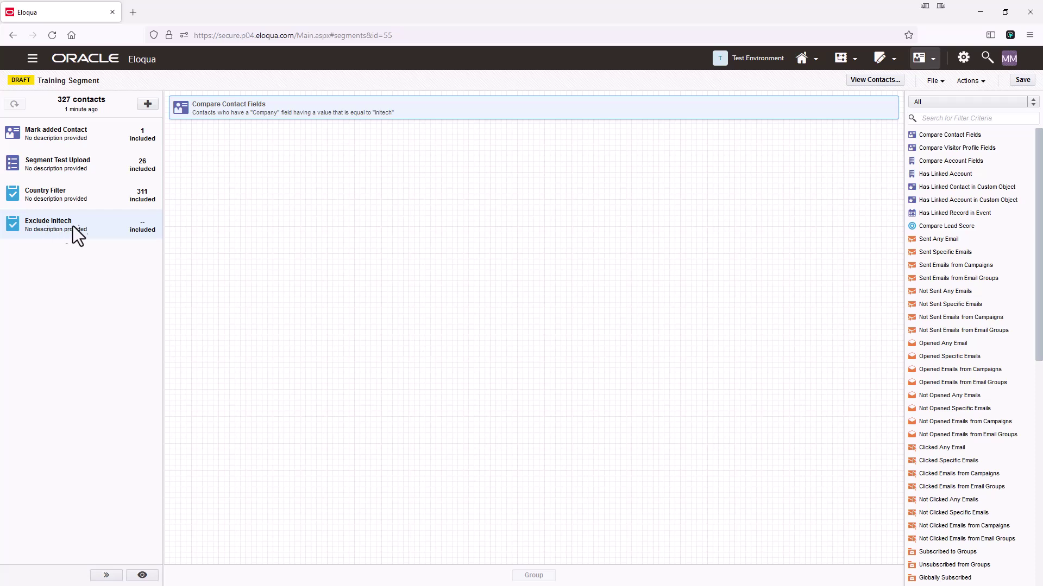
# Step: Switch Exclude Initech to exclude its 119 contacts and save the 290-contact segment
pyautogui.rightClick(88, 222)
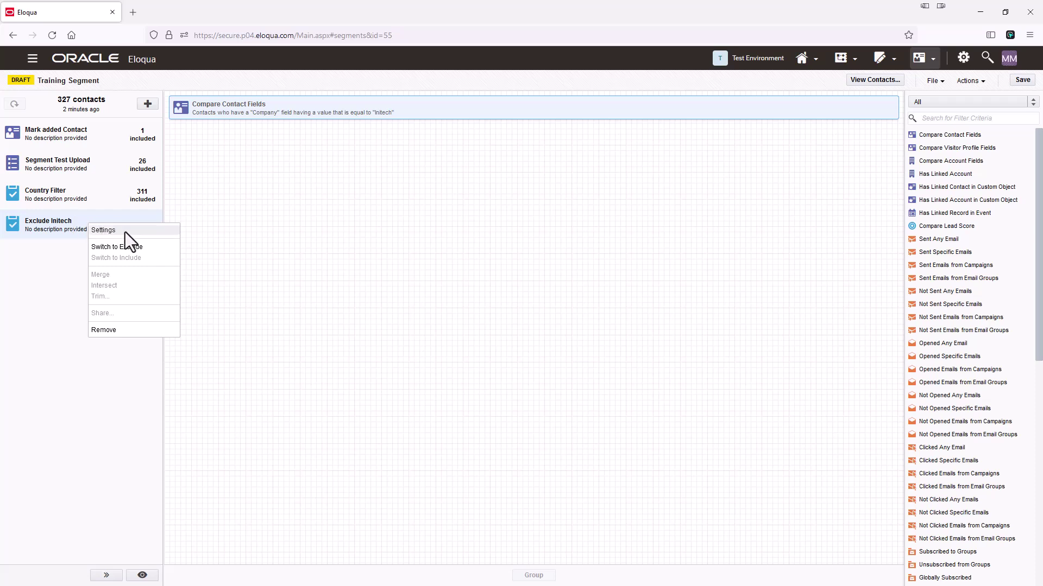
pyautogui.click(150, 248)
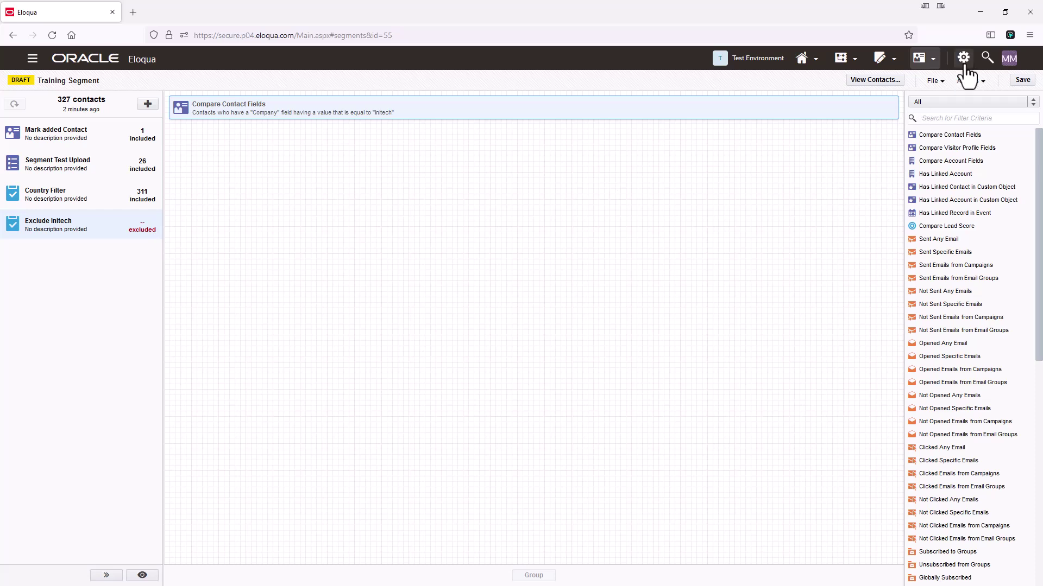
pyautogui.click(1023, 80)
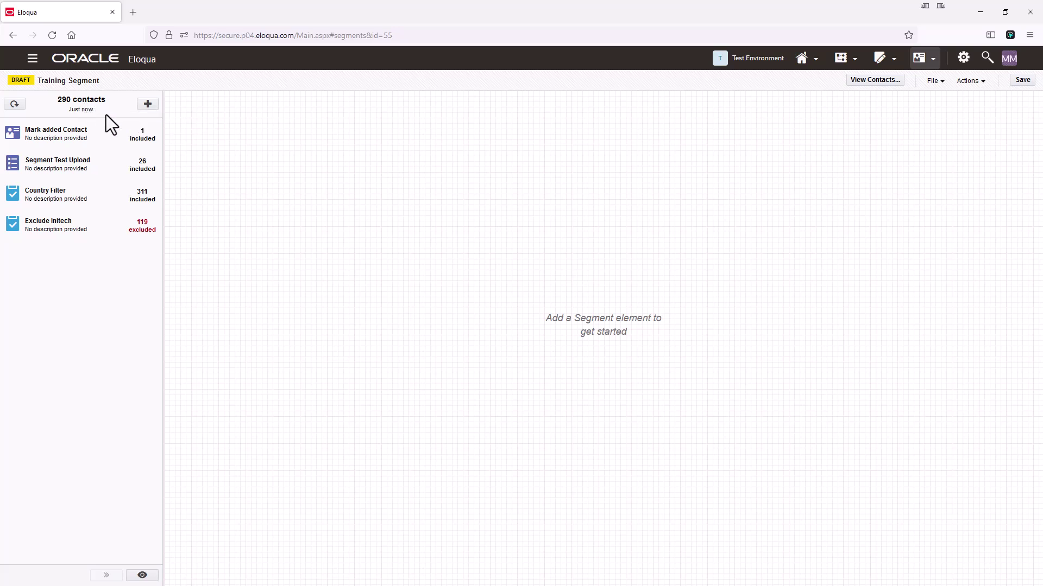
pyautogui.click(867, 83)
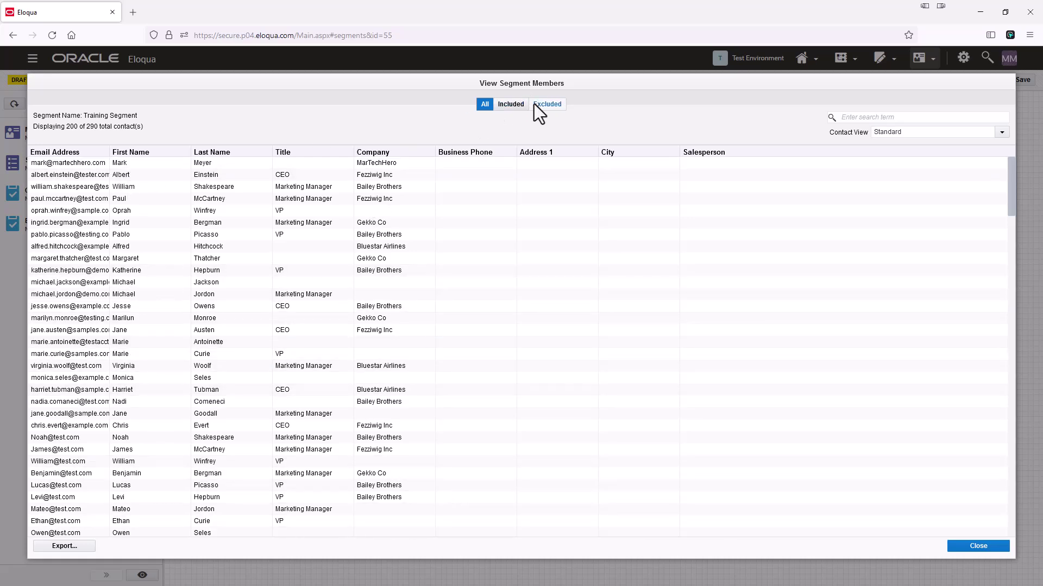
pyautogui.scroll(-5, 115, 282)
pyautogui.scroll(5, 115, 282)
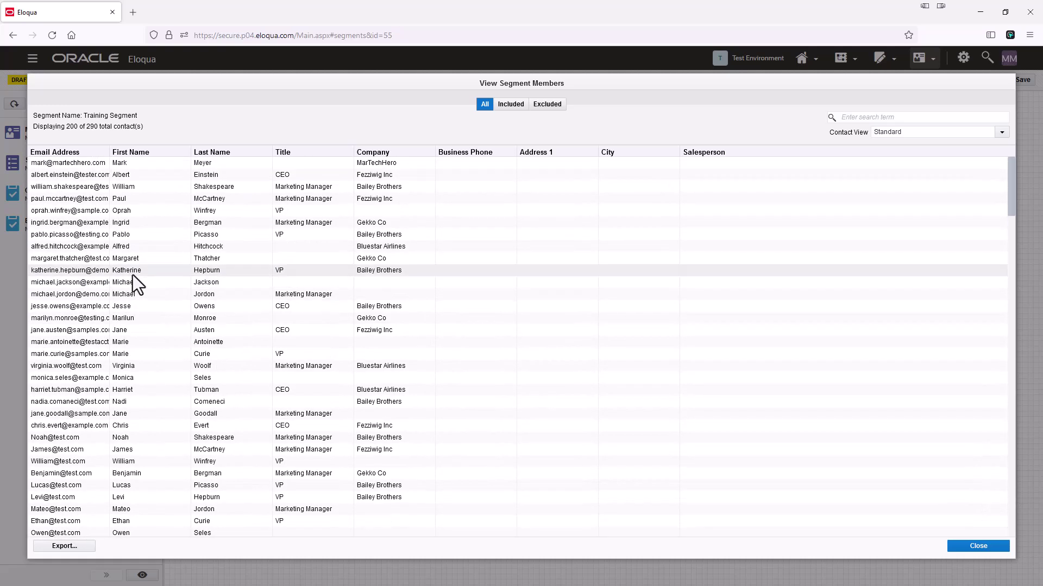
pyautogui.click(515, 107)
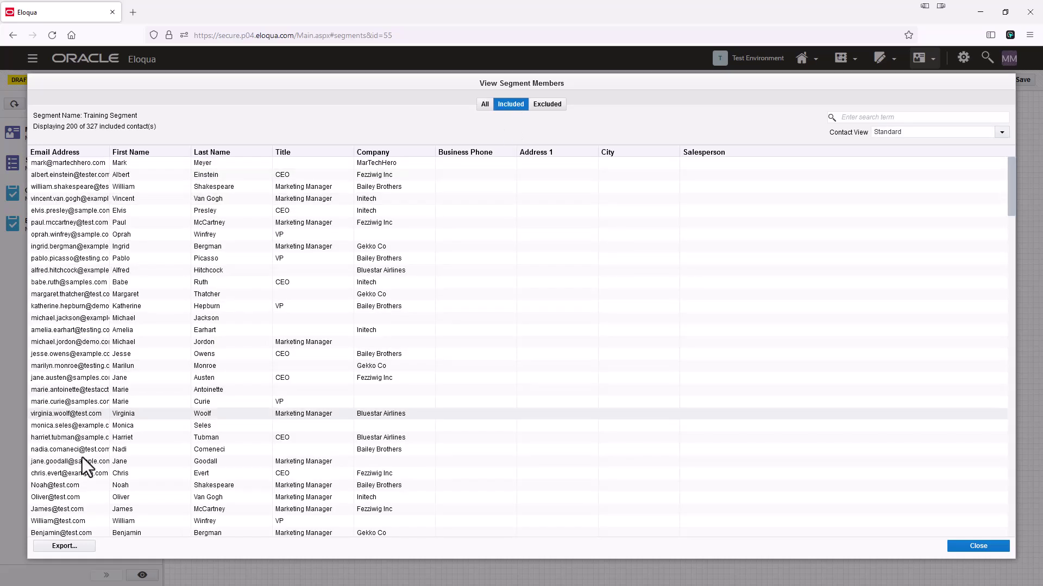
pyautogui.click(555, 107)
pyautogui.scroll(-4, 81, 238)
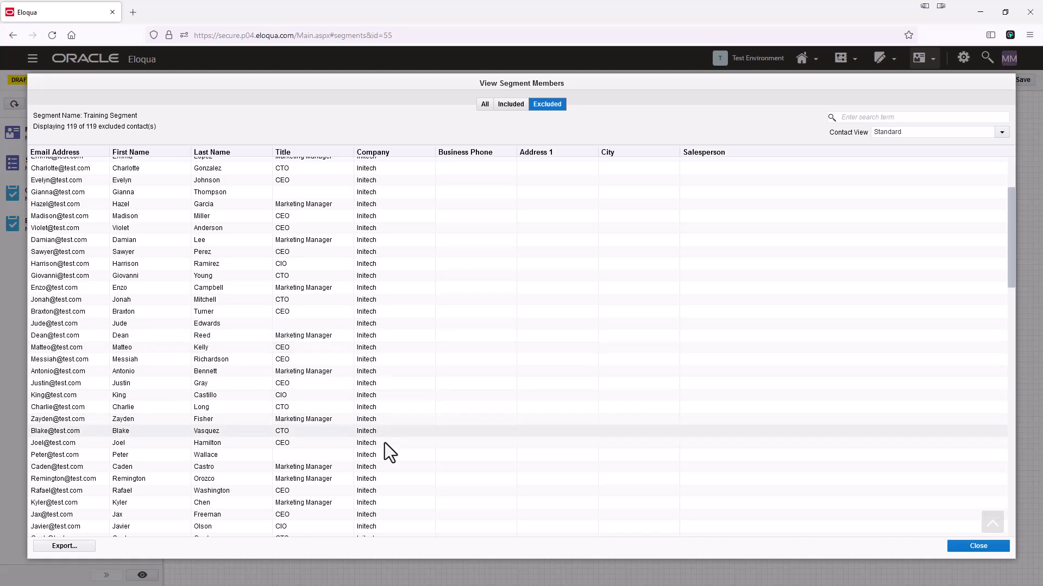
pyautogui.click(979, 547)
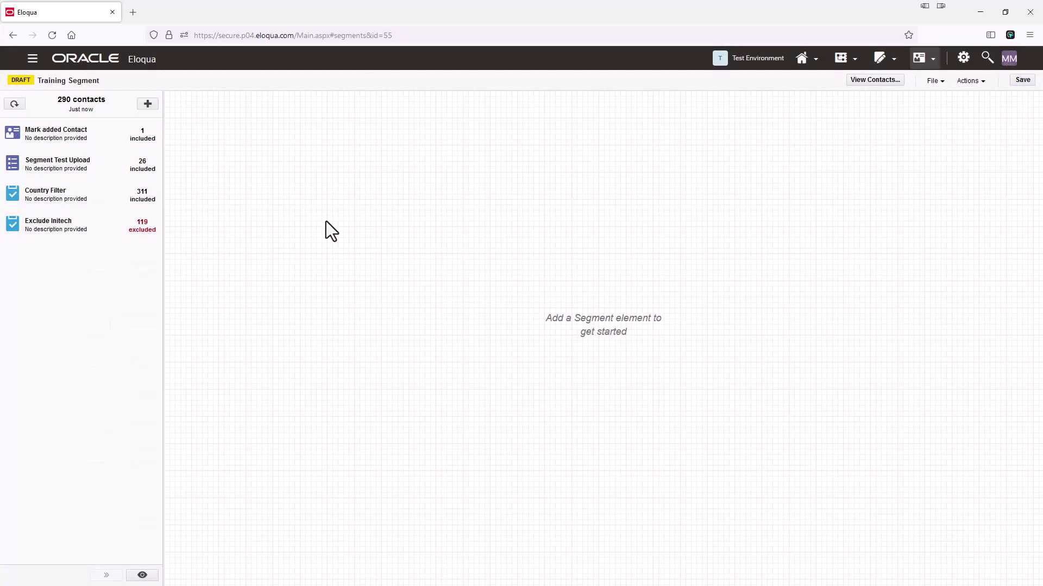
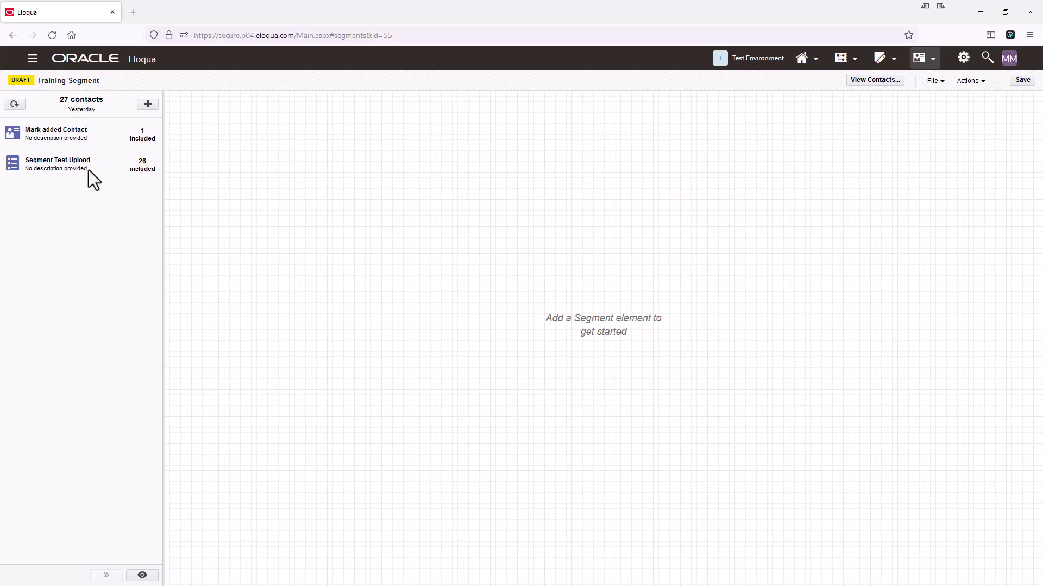
# Step: Add a third Filter Criteria element to the Training Segment and name it 'Country Filter'
pyautogui.click(147, 104)
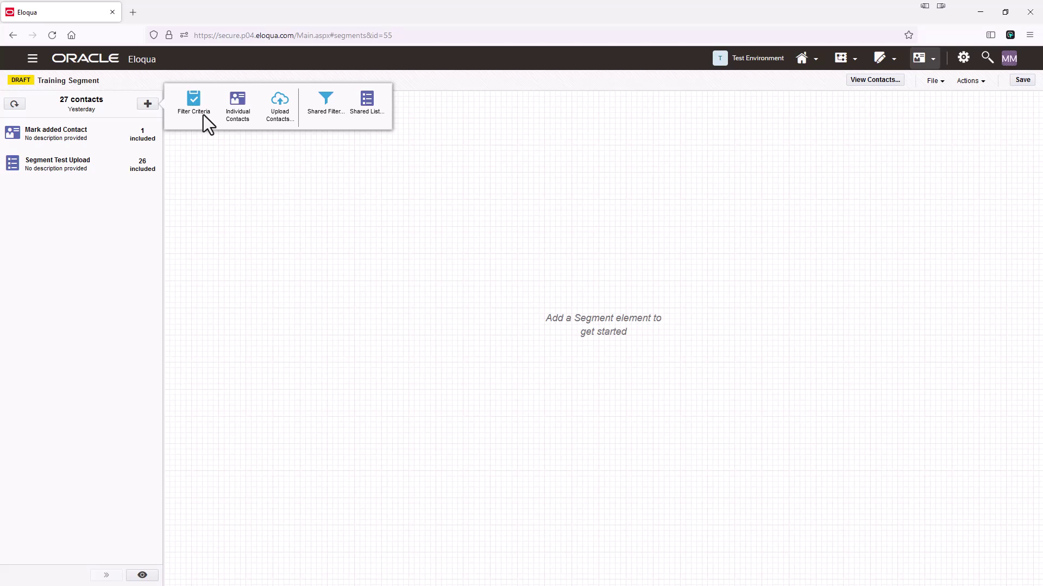
pyautogui.click(194, 102)
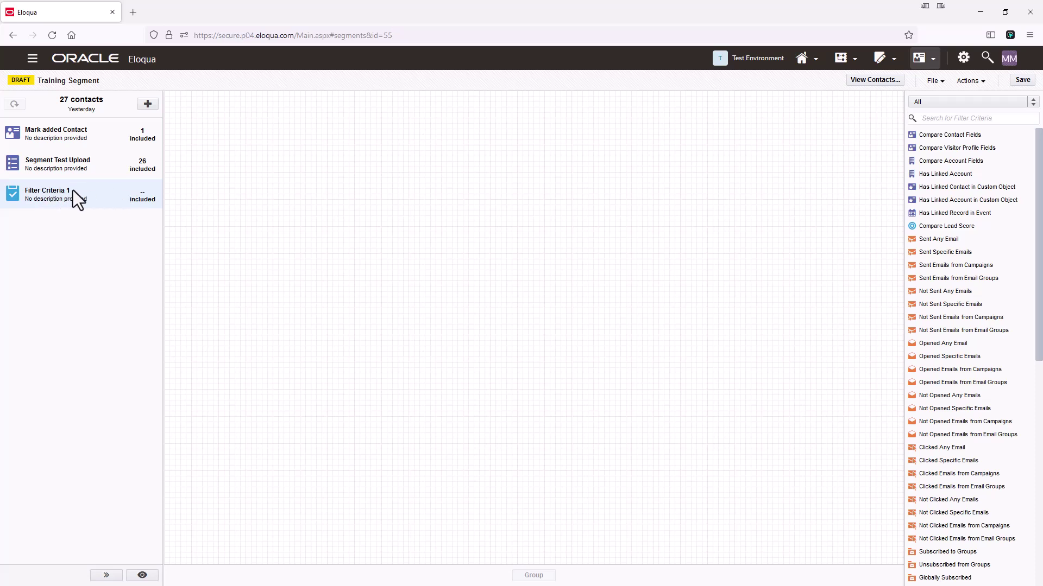
pyautogui.click(52, 191)
pyautogui.write('Country Filter')
pyautogui.click(266, 233)
pyautogui.scroll(-3, 961, 562)
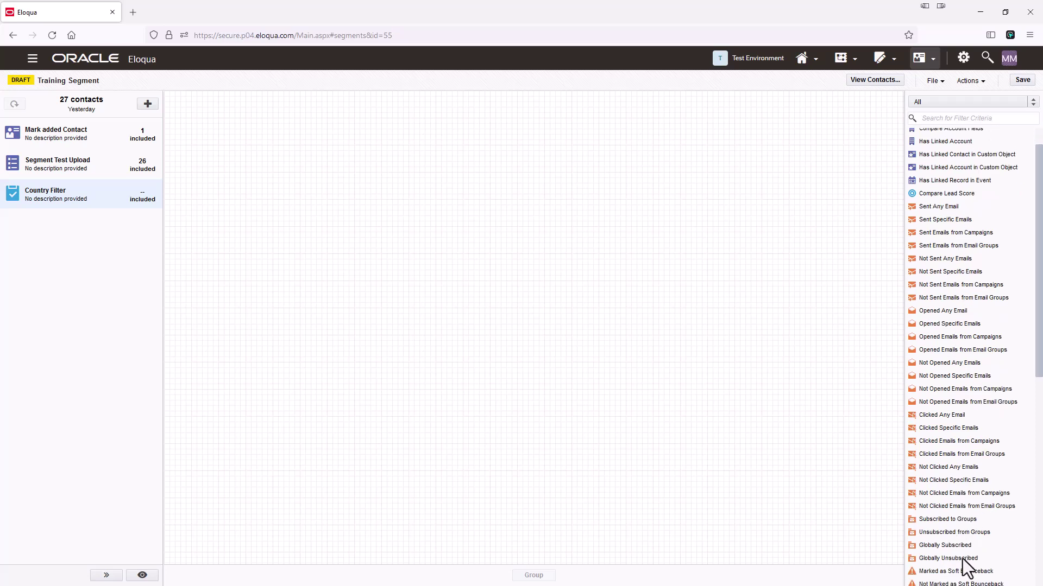
pyautogui.scroll(-6, 956, 484)
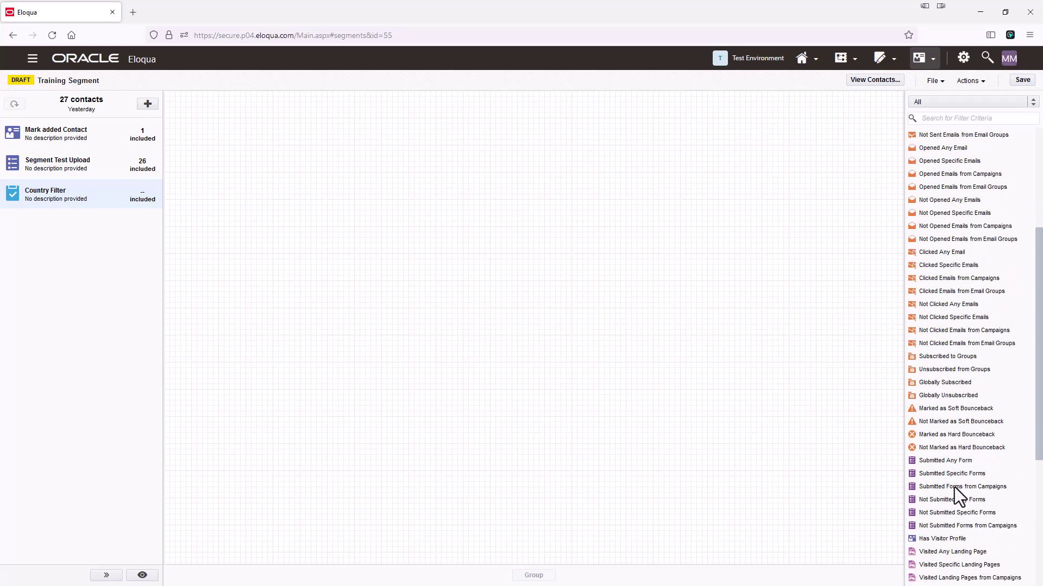
pyautogui.scroll(10, 956, 478)
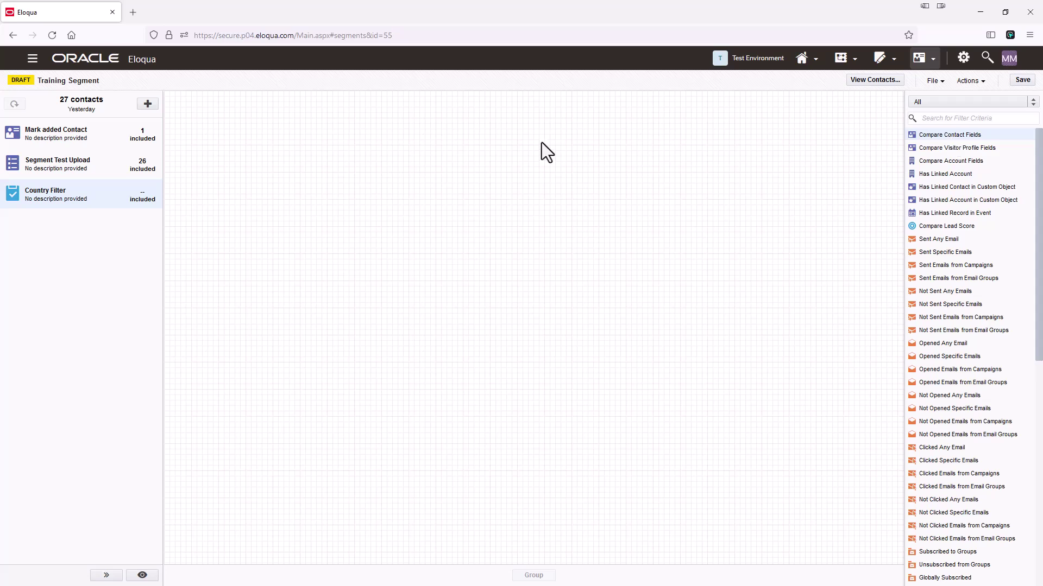
# Step: Place three Compare Contact Fields conditions and set the first to Country exactly 'United States'
pyautogui.moveTo(930, 136); pyautogui.dragTo(341, 136)
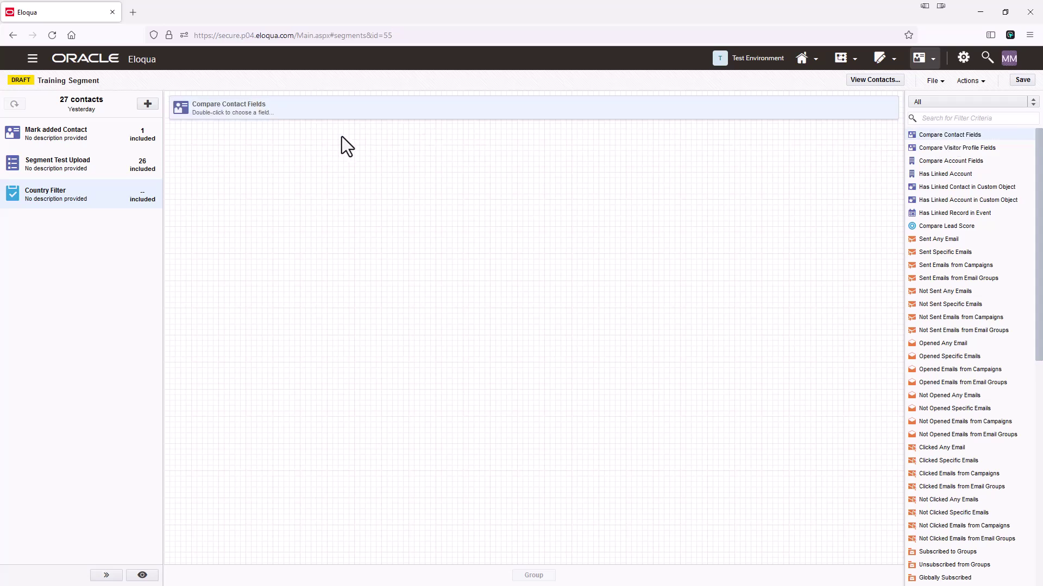
pyautogui.doubleClick(979, 137)
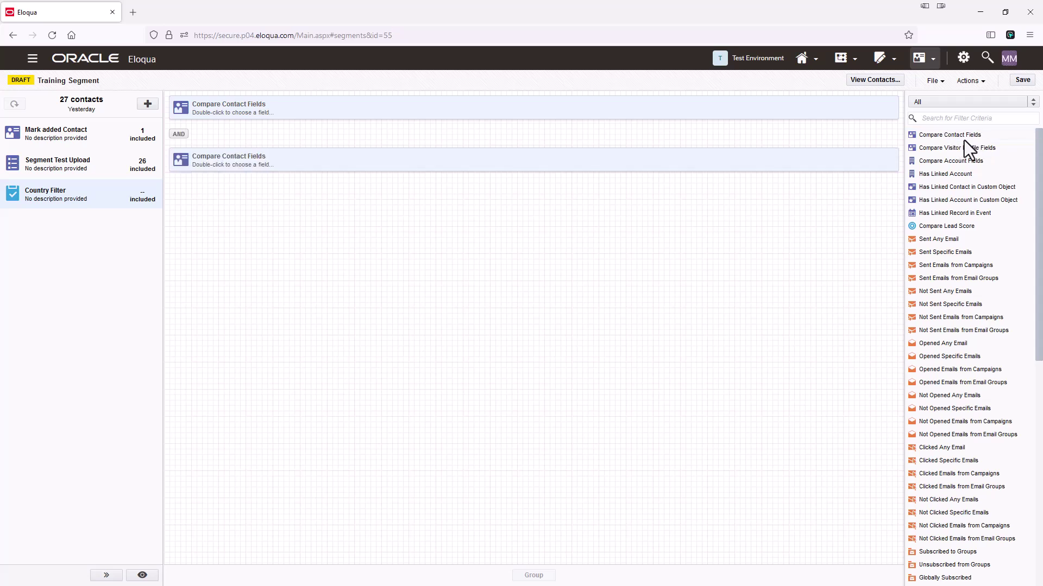
pyautogui.doubleClick(964, 139)
pyautogui.doubleClick(239, 112)
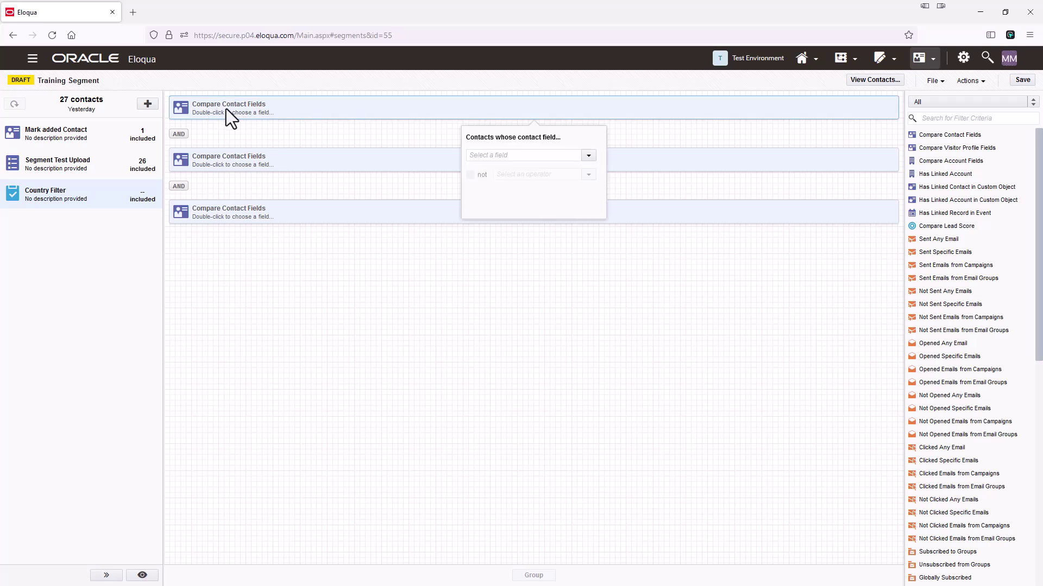
pyautogui.click(496, 156)
pyautogui.write('Country')
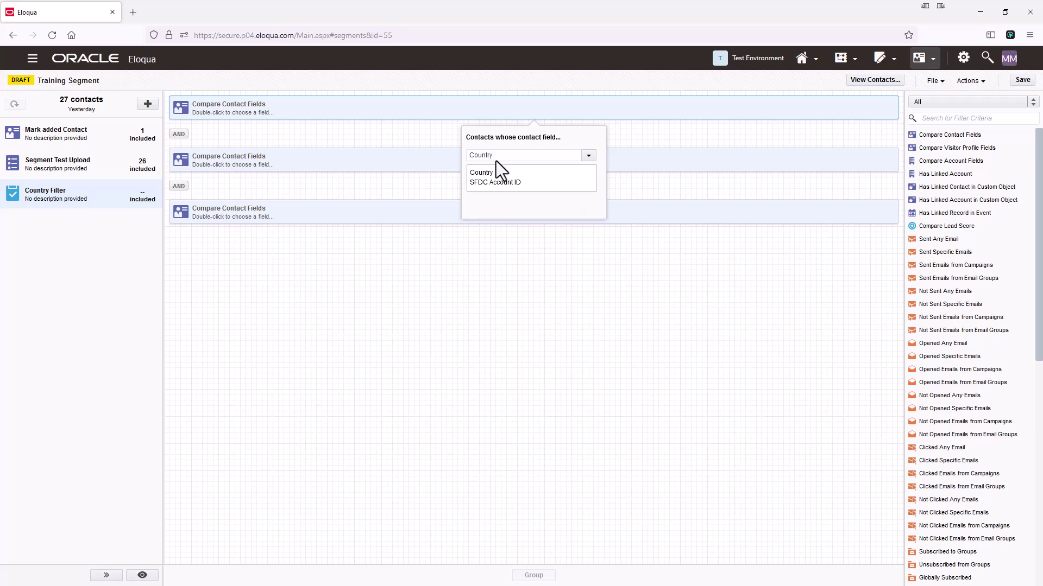
pyautogui.click(489, 173)
pyautogui.write('United States')
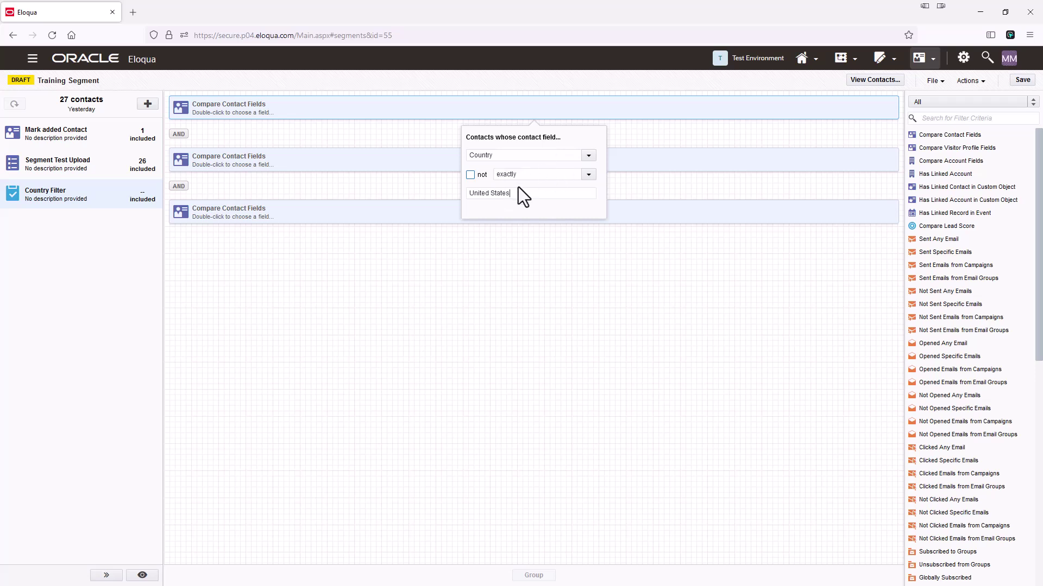
pyautogui.click(510, 260)
# Step: Set the second condition to Country exactly 'France'
pyautogui.doubleClick(308, 161)
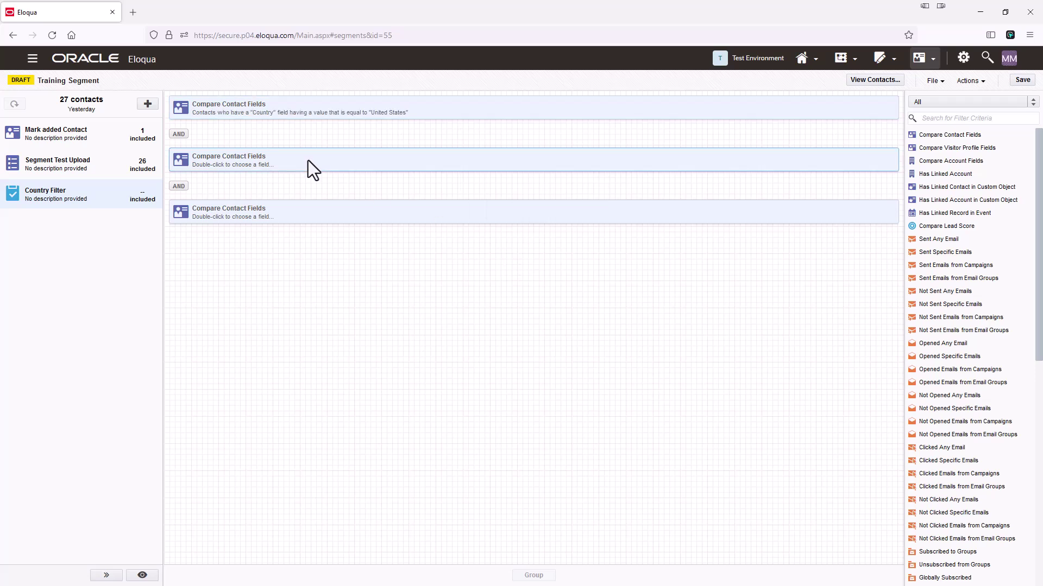
pyautogui.click(539, 208)
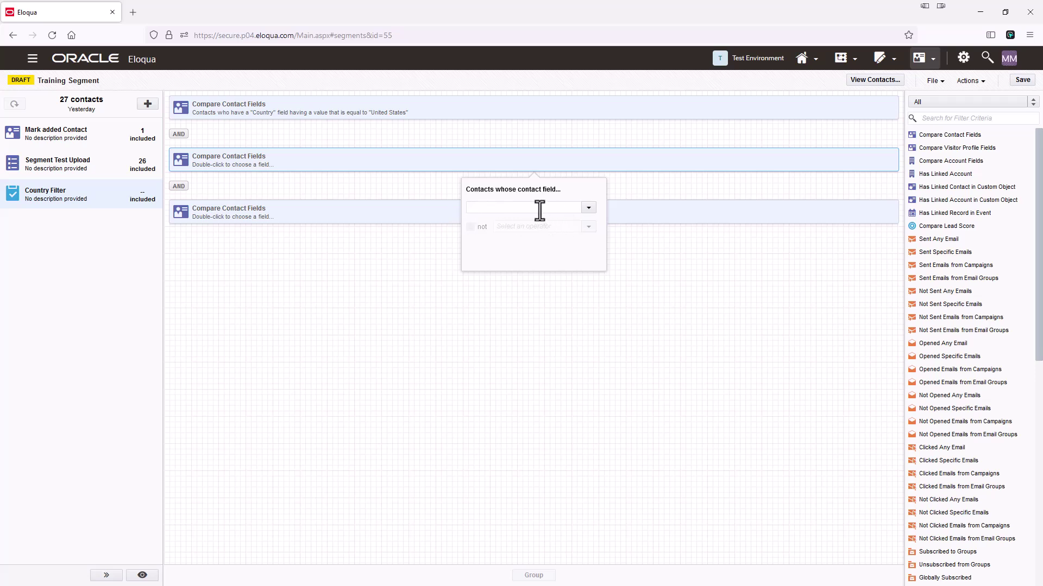
pyautogui.write('Country')
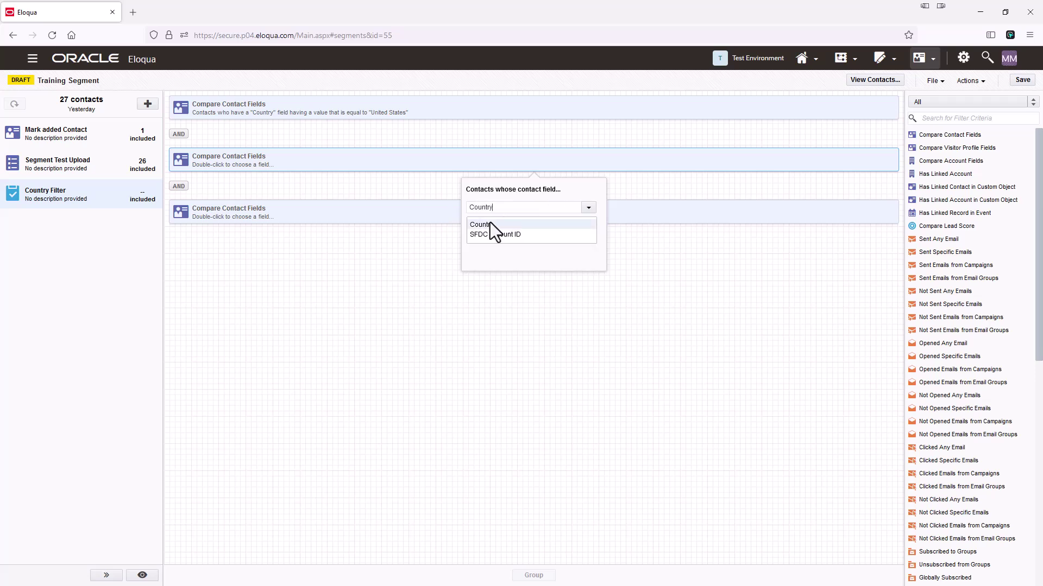
pyautogui.click(490, 225)
pyautogui.write('France')
pyautogui.click(513, 295)
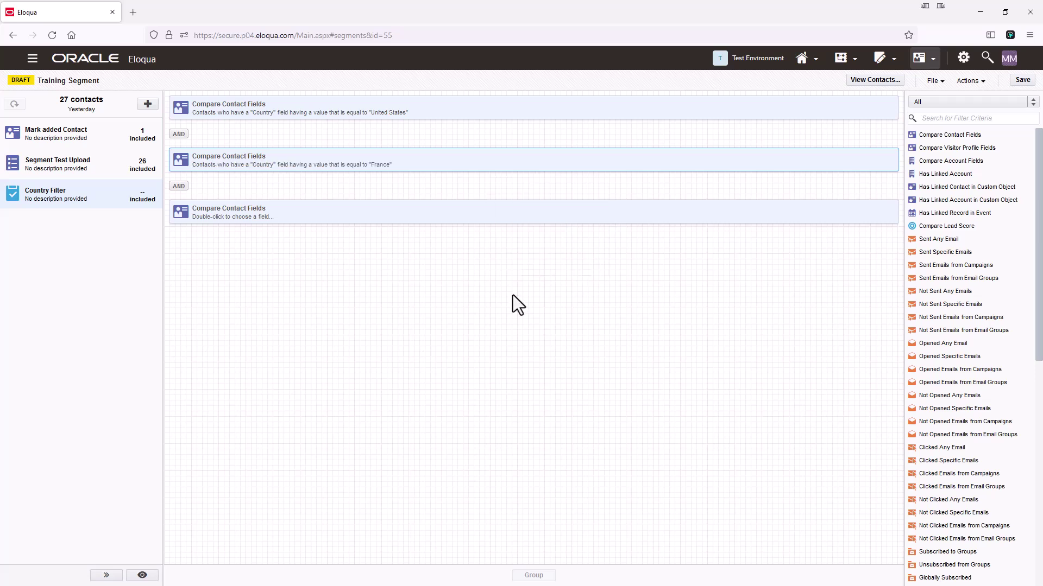
# Step: Set the third condition to Country exactly 'United Kingdom'
pyautogui.doubleClick(442, 213)
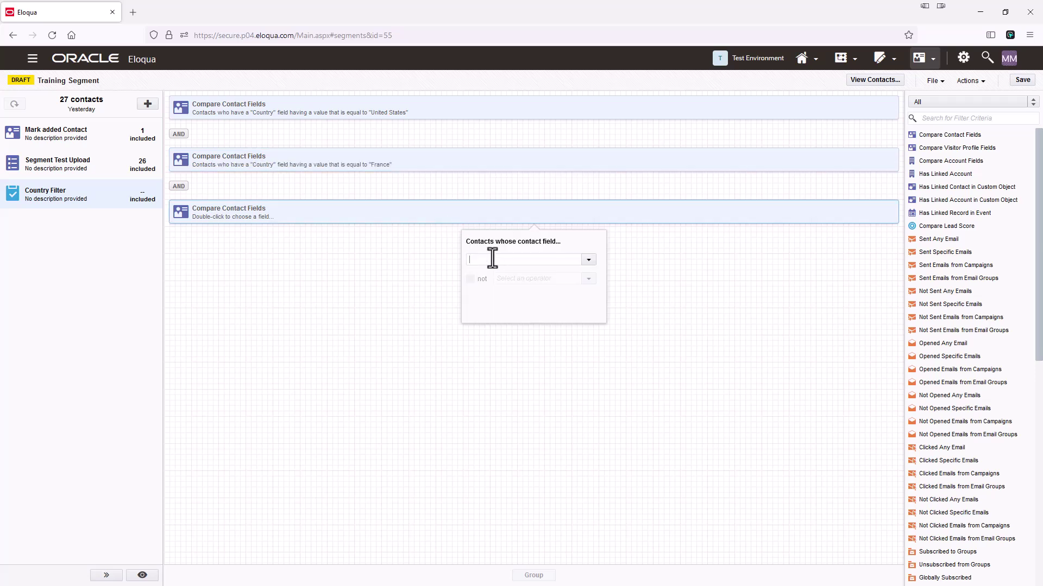
pyautogui.write('Countr')
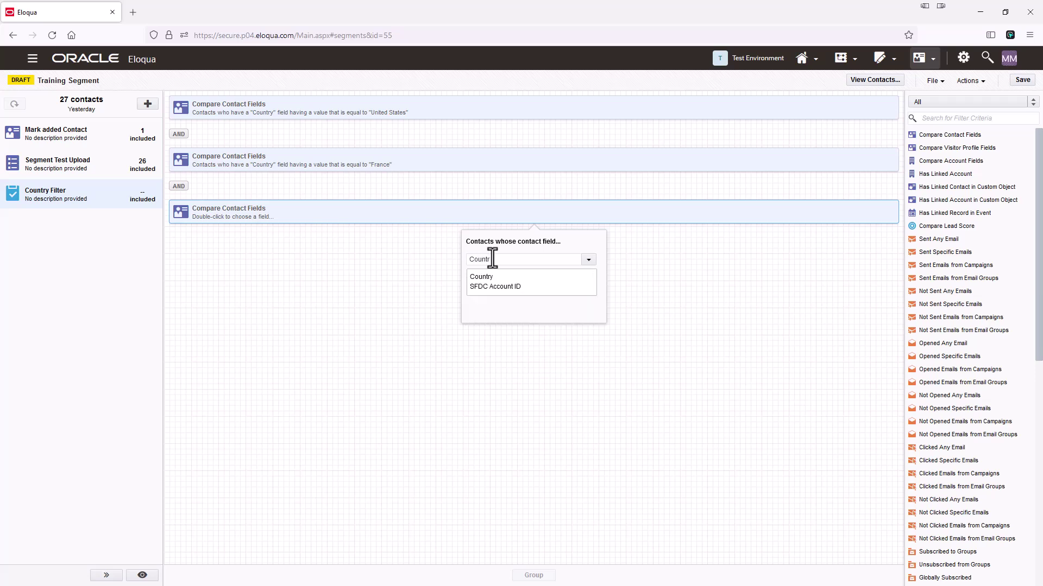
pyautogui.click(489, 278)
pyautogui.click(489, 297)
pyautogui.write('United Kingdom')
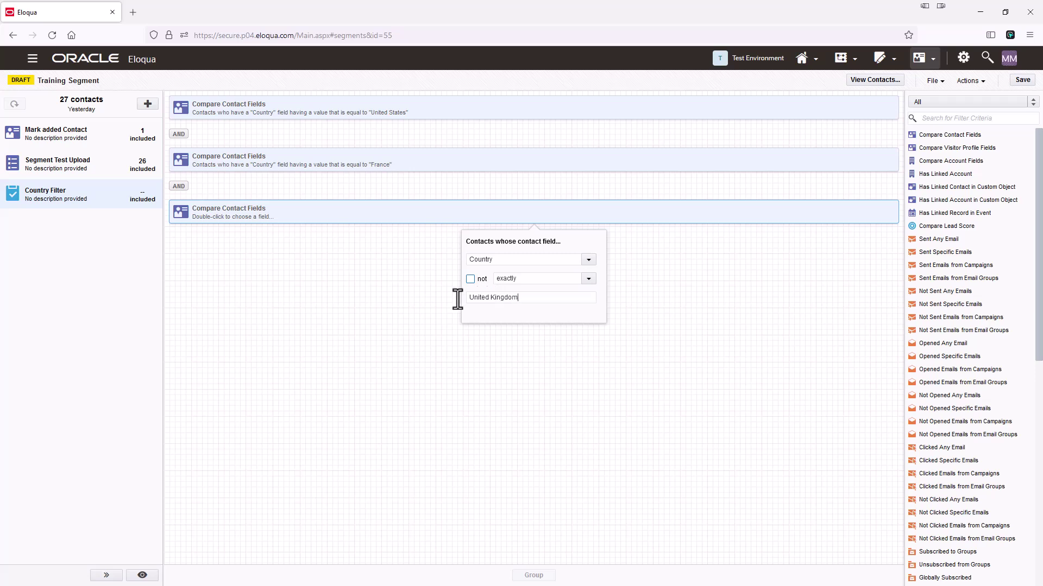
pyautogui.click(305, 340)
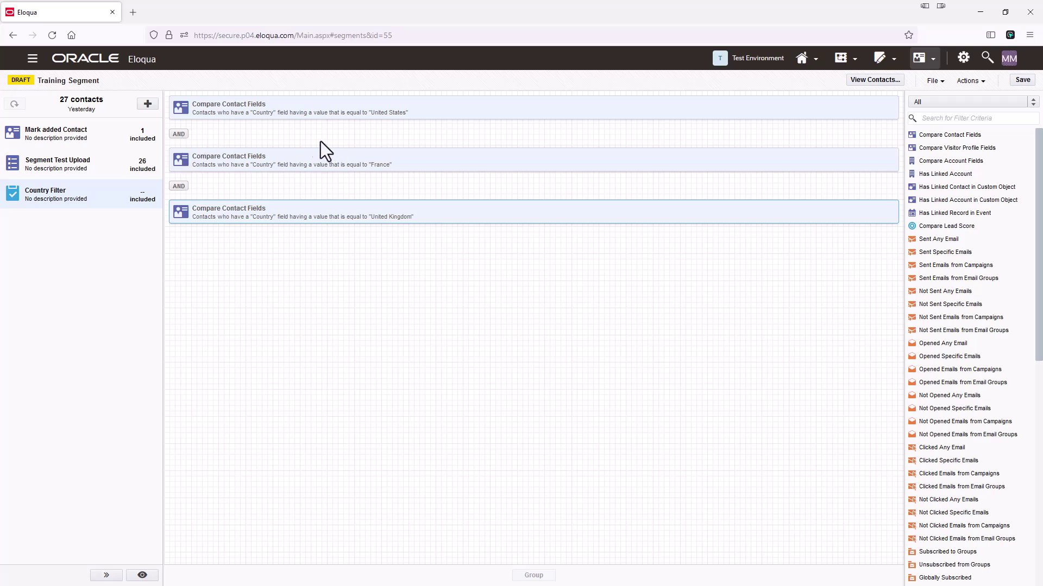
# Step: Switch the country conditions' connector from AND to OR and save, bringing the segment to 379 contacts
pyautogui.click(180, 134)
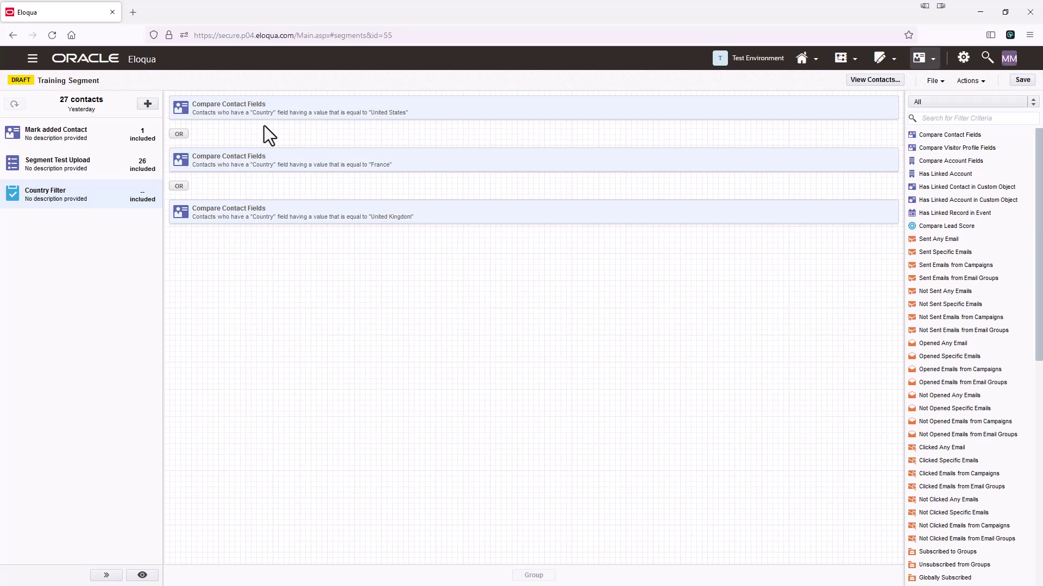
pyautogui.click(1022, 80)
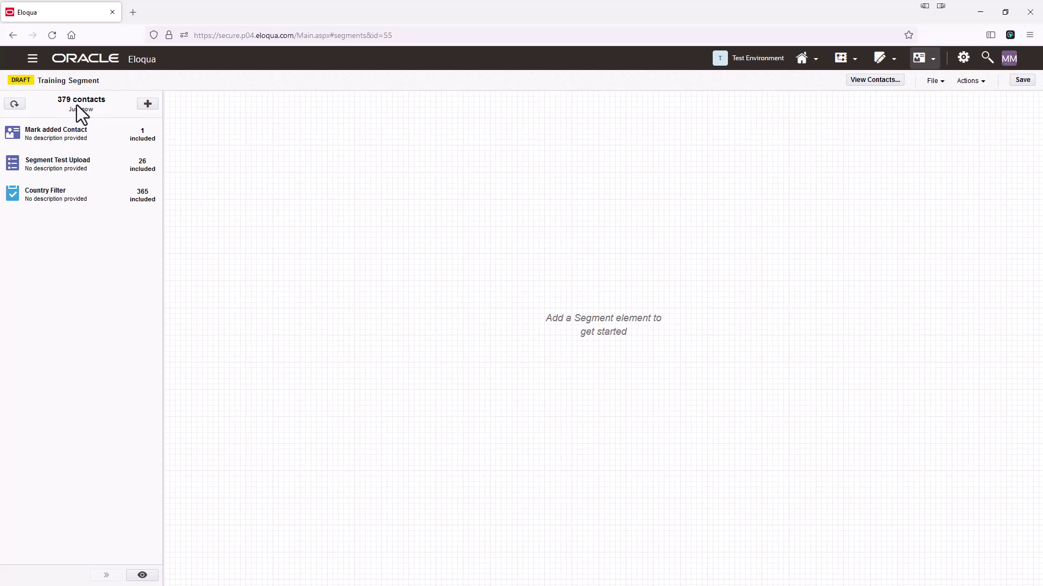
pyautogui.moveTo(90, 113)
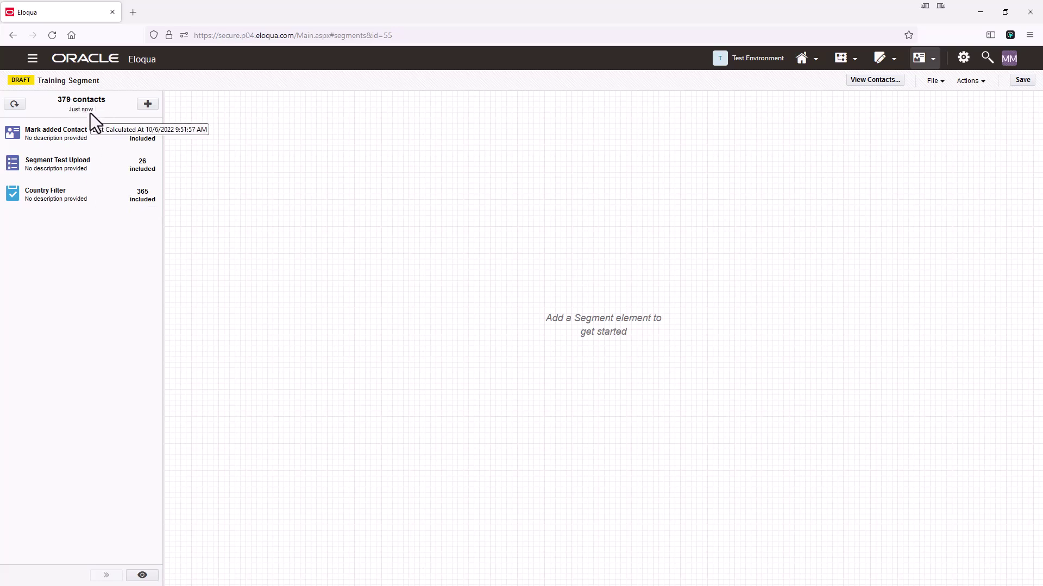
# Step: Add an Opened Any Email criterion to Country Filter: at least 1 time within the last 3 months
pyautogui.click(57, 193)
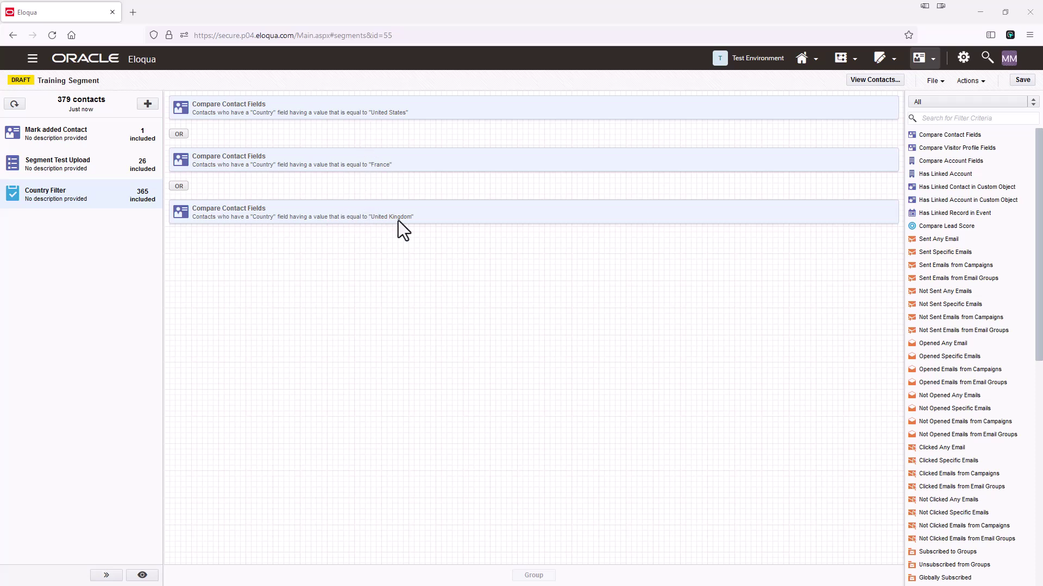
pyautogui.doubleClick(953, 344)
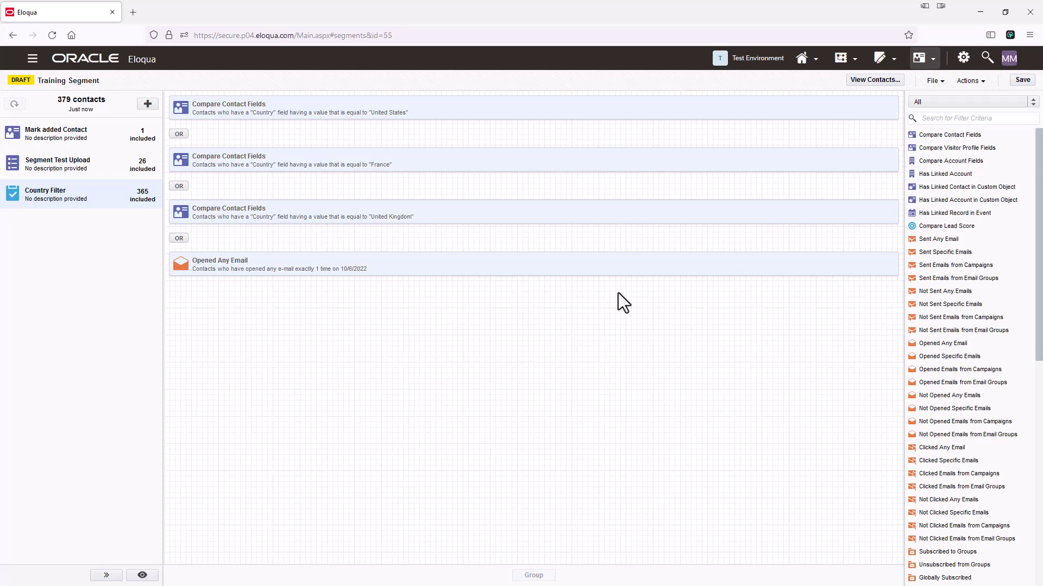
pyautogui.click(256, 269)
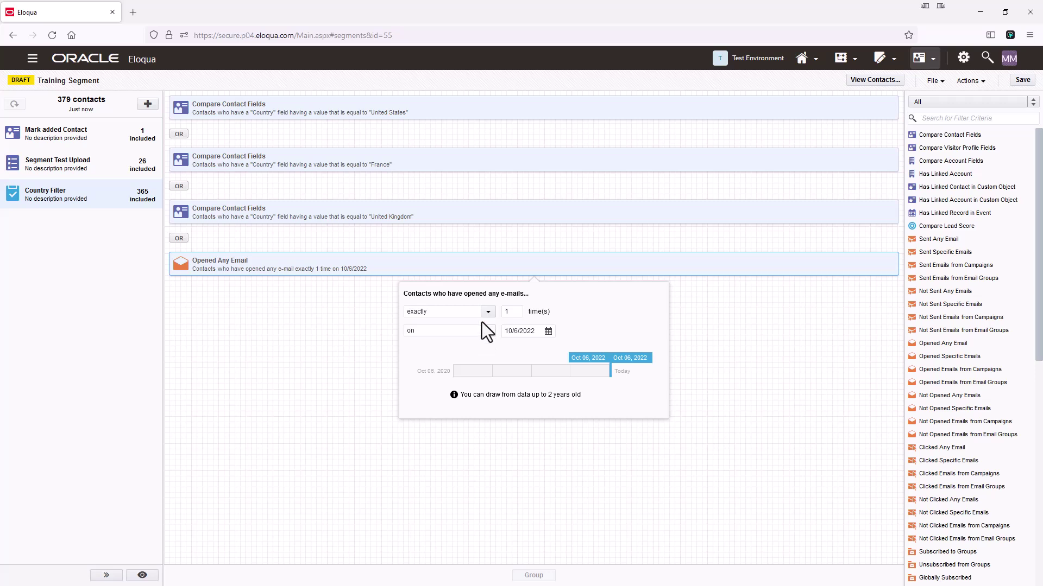
pyautogui.click(487, 311)
pyautogui.click(435, 345)
pyautogui.click(487, 331)
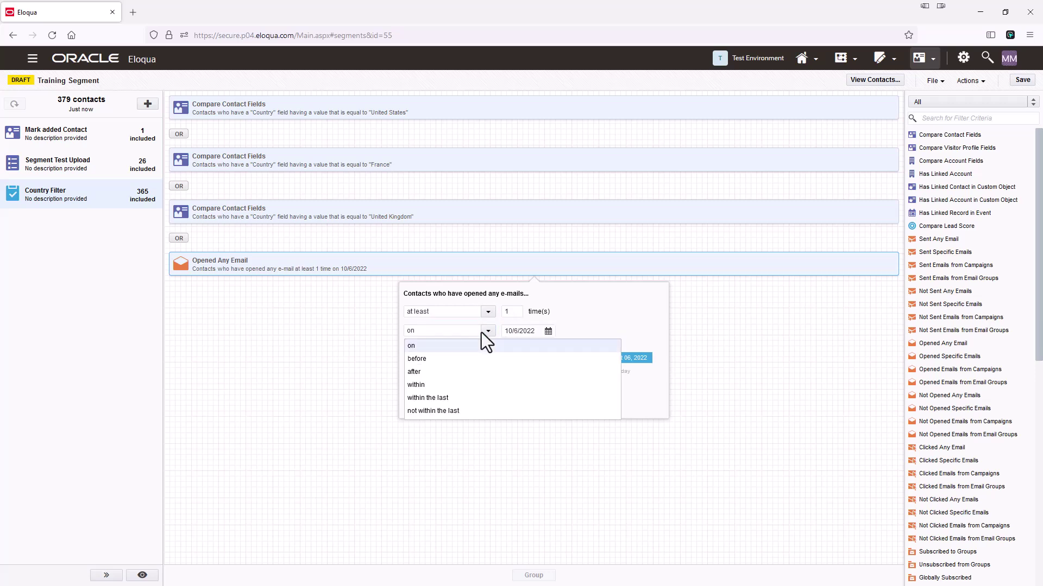
pyautogui.click(435, 399)
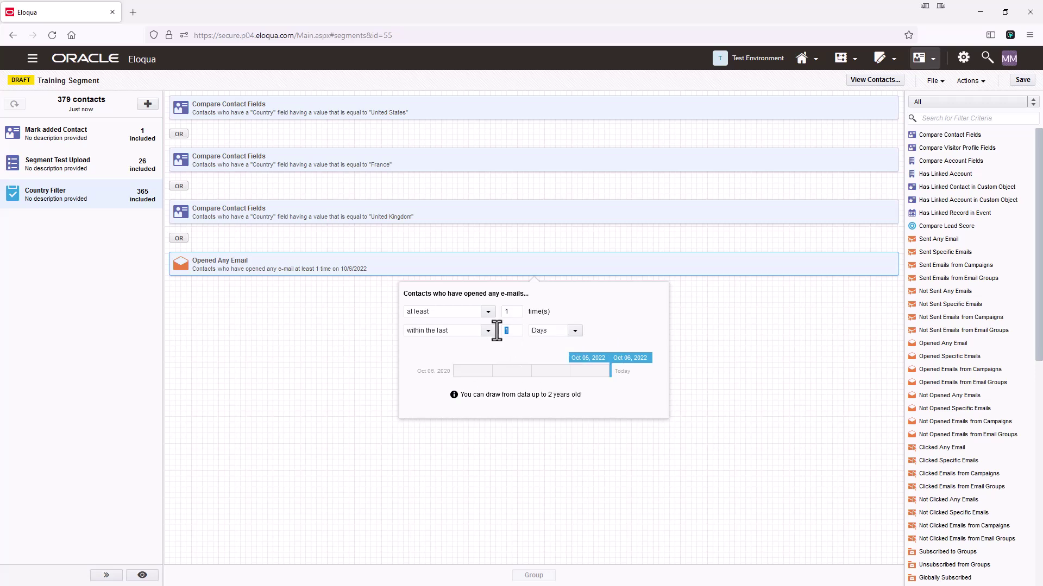
pyautogui.write('3')
pyautogui.click(573, 330)
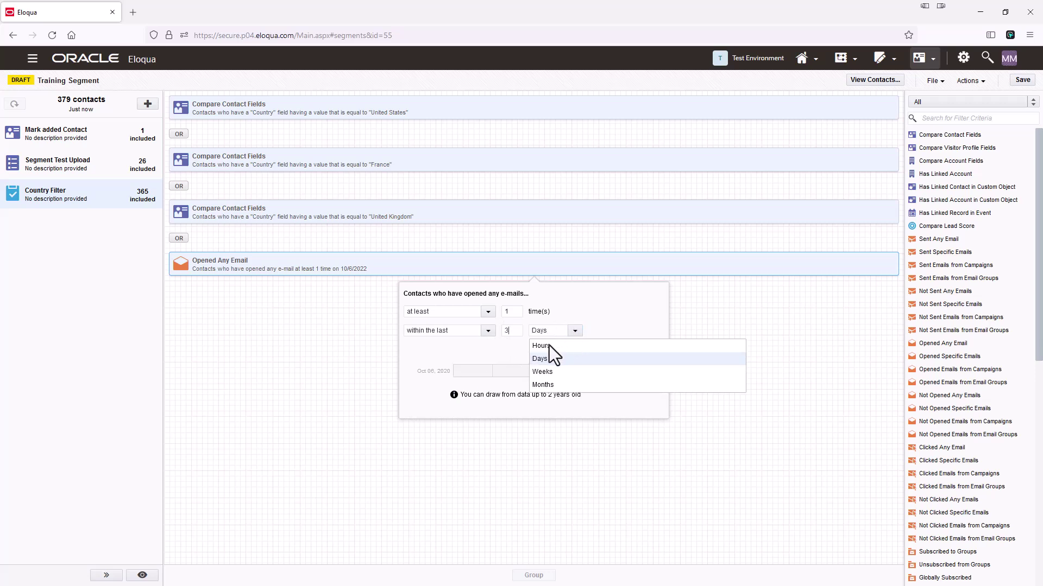
pyautogui.click(543, 384)
pyautogui.click(314, 368)
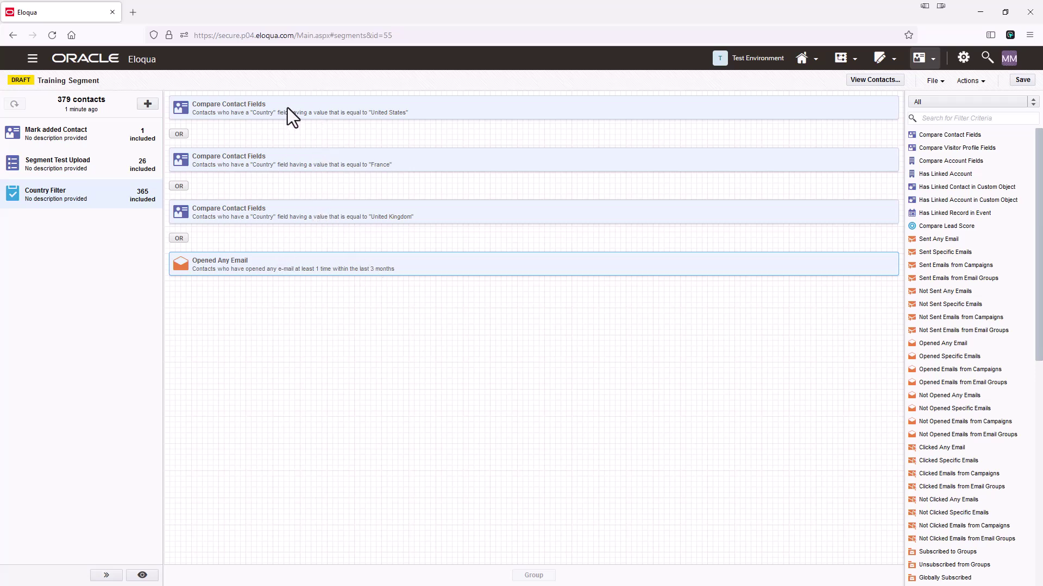
# Step: Group the United States, France and United Kingdom criteria in parentheses and save the segment
pyautogui.click(437, 113)
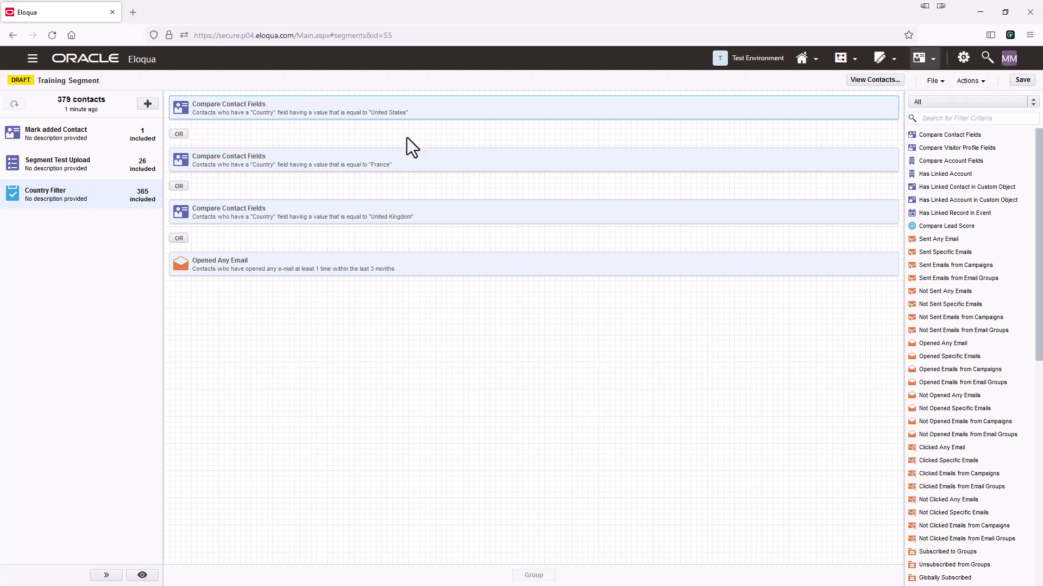
pyautogui.keyDown('ctrl'); pyautogui.click(425, 161); pyautogui.keyUp('ctrl')
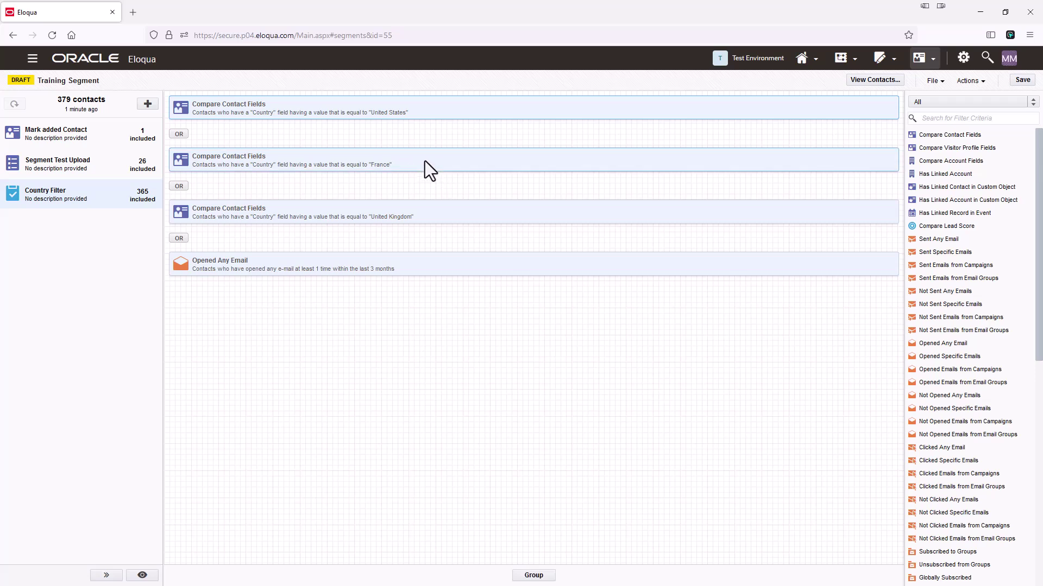
pyautogui.keyDown('ctrl'); pyautogui.click(289, 211); pyautogui.keyUp('ctrl')
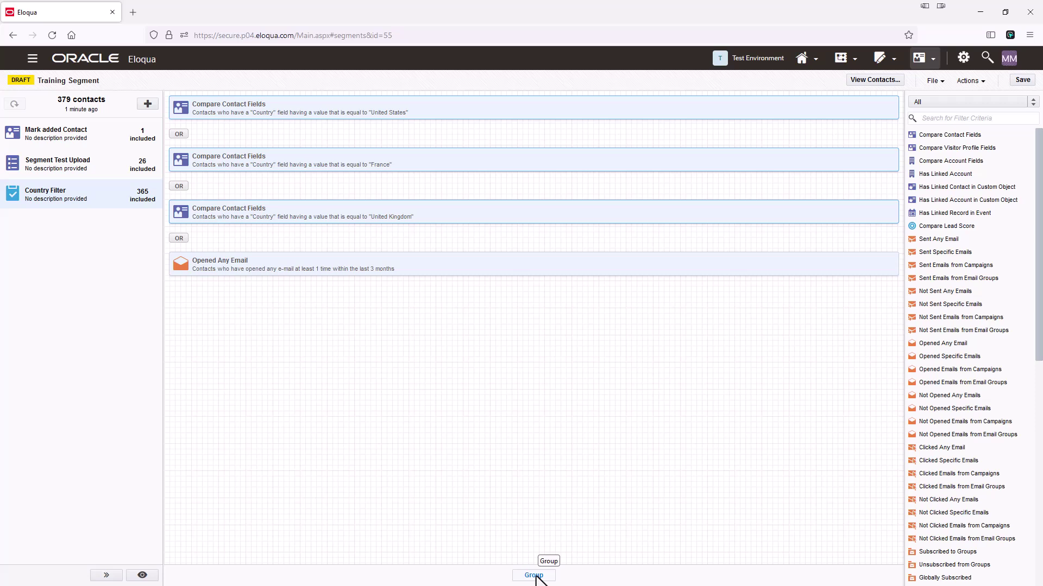
pyautogui.click(534, 576)
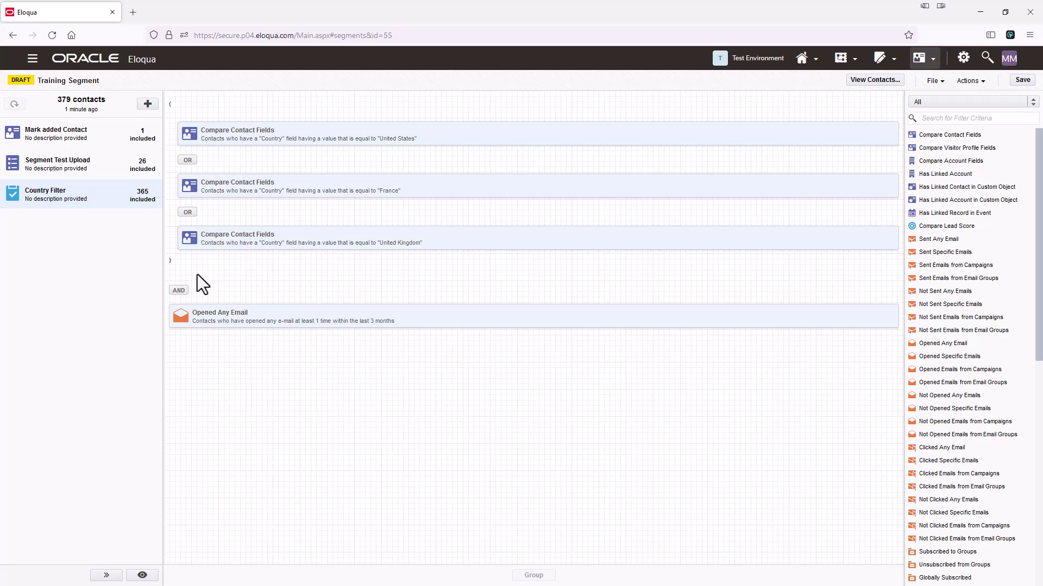
pyautogui.click(1023, 80)
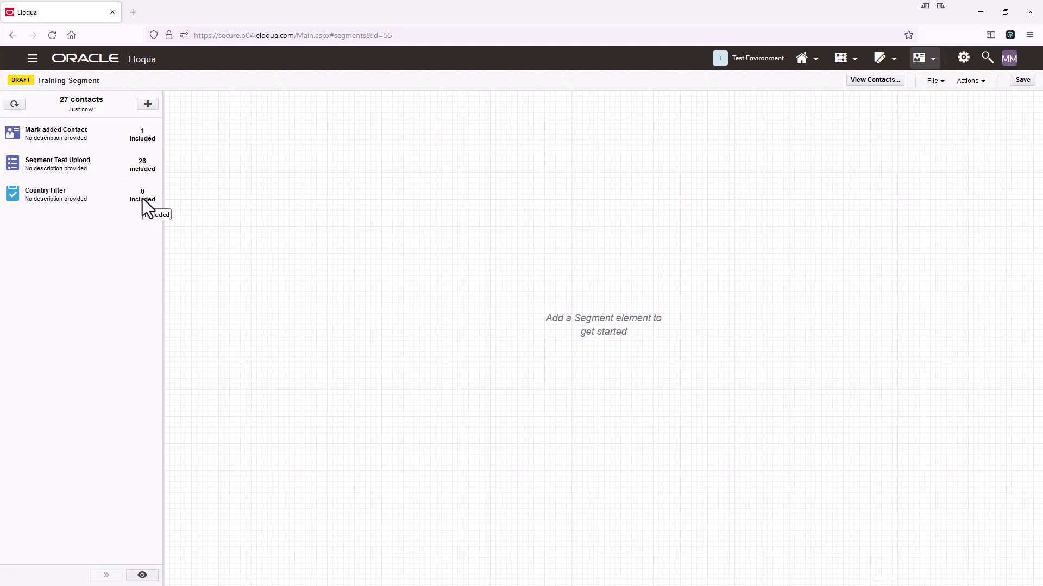
pyautogui.click(101, 199)
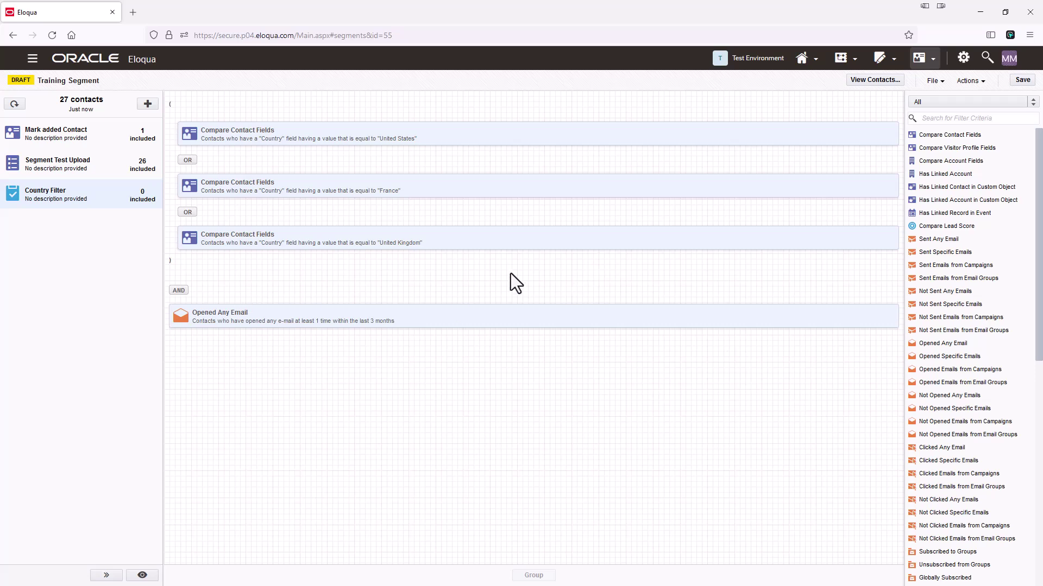
# Step: Delete the Opened Any Email criterion from Country Filter
pyautogui.rightClick(259, 317)
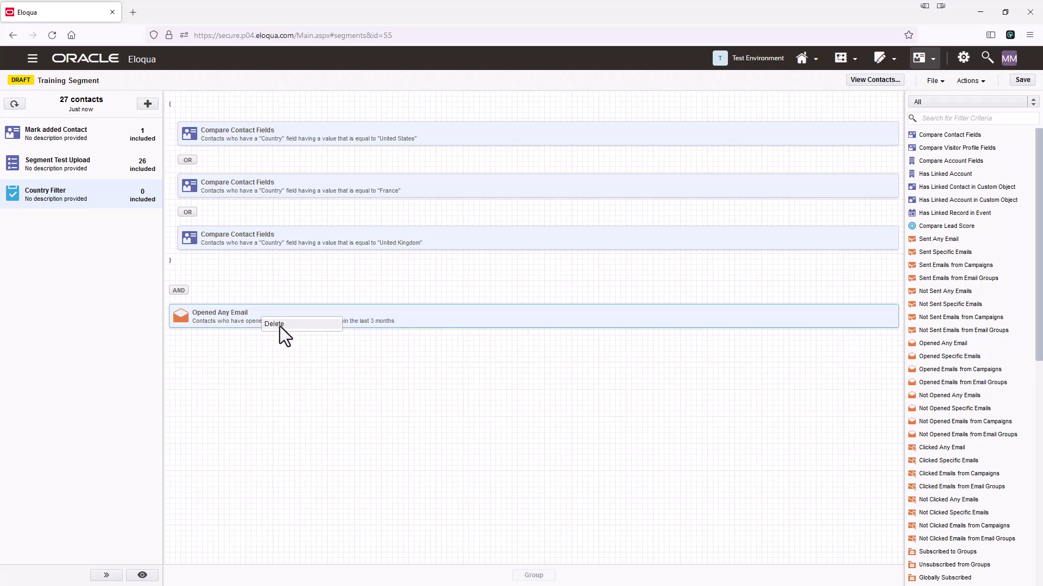
pyautogui.click(279, 327)
pyautogui.click(645, 361)
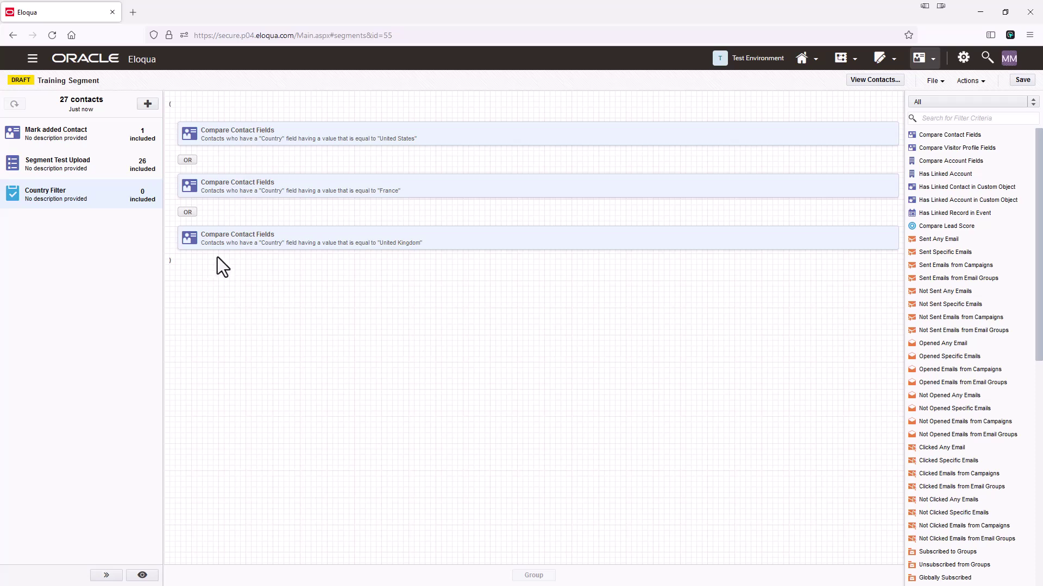
# Step: Ungroup the three country criteria and close the Country Filter editor
pyautogui.click(170, 106)
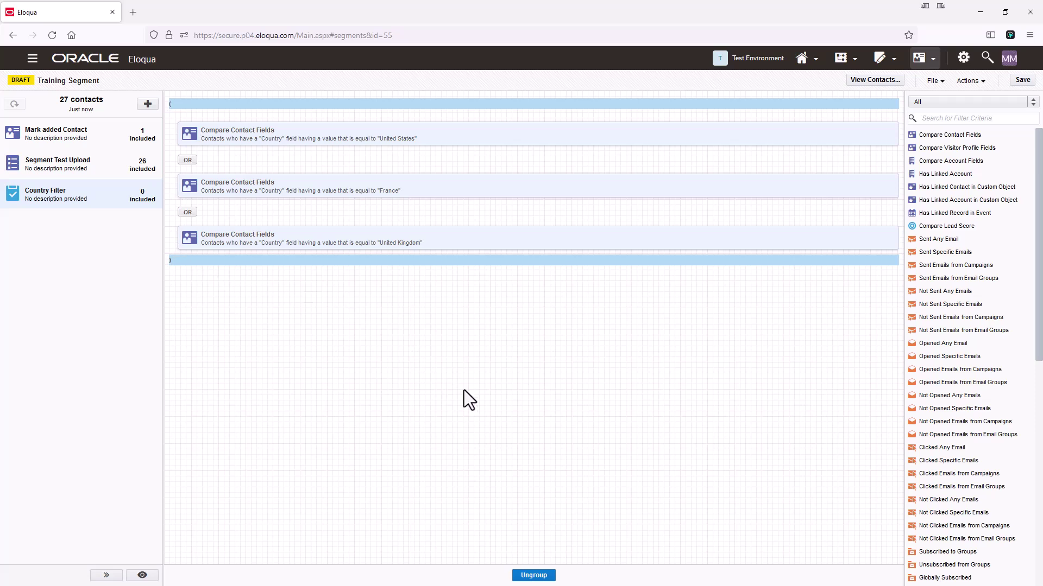
pyautogui.click(549, 577)
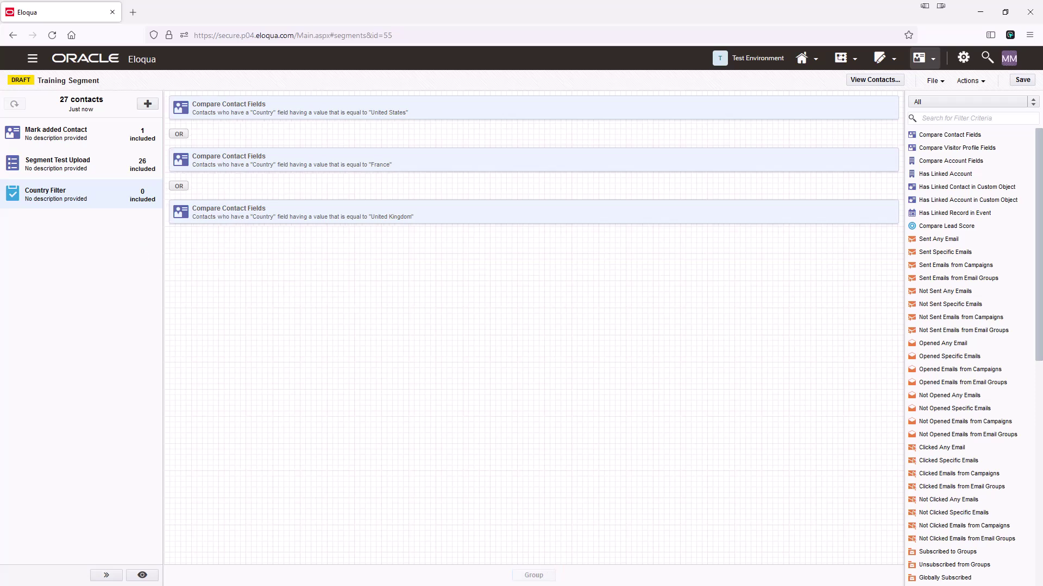
pyautogui.click(1015, 82)
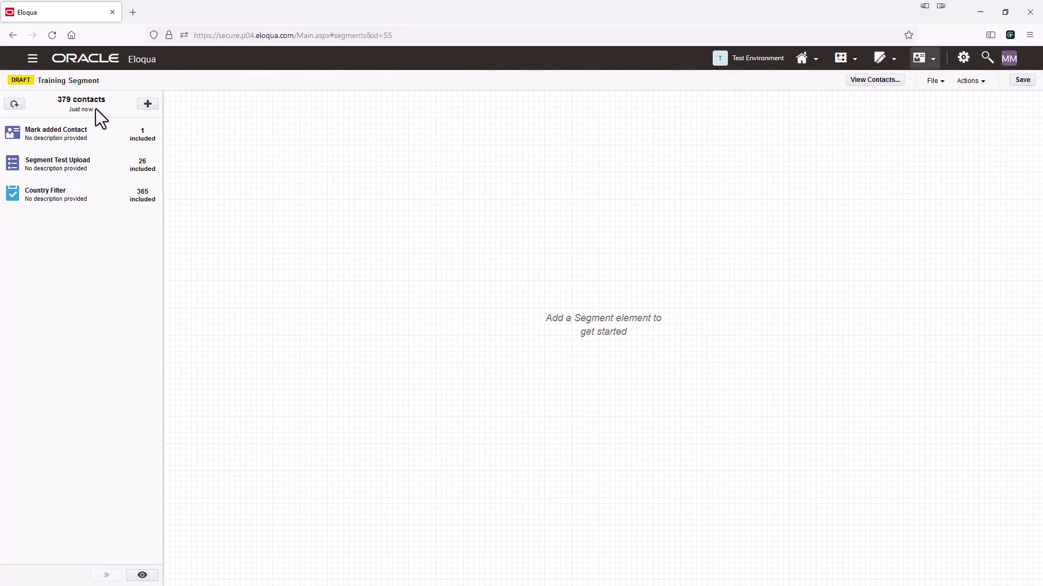
# Step: Add a blank Compare Contact Fields criterion and regroup the United States, France and United Kingdom criteria
pyautogui.click(83, 189)
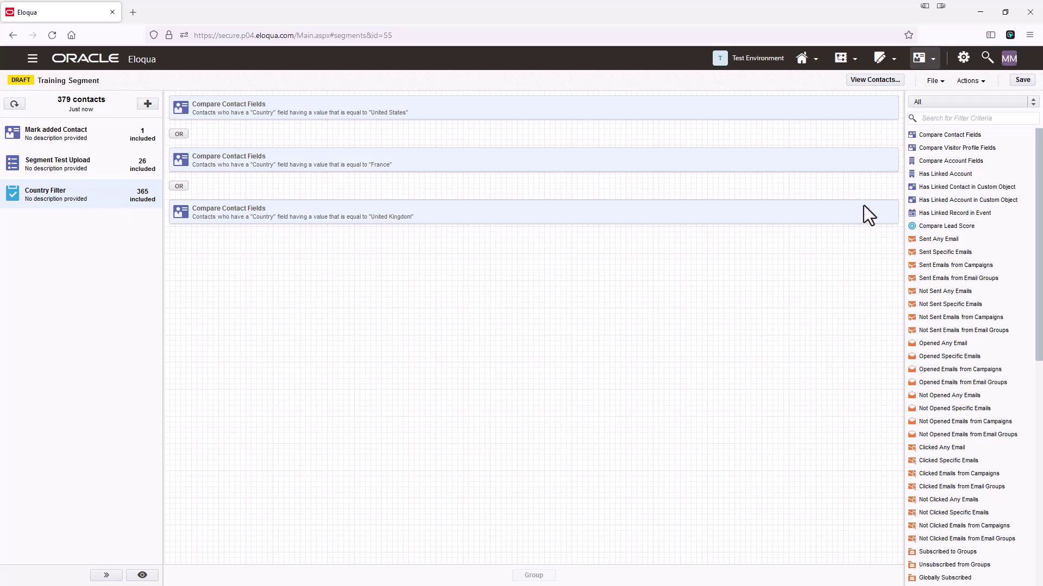
pyautogui.doubleClick(955, 137)
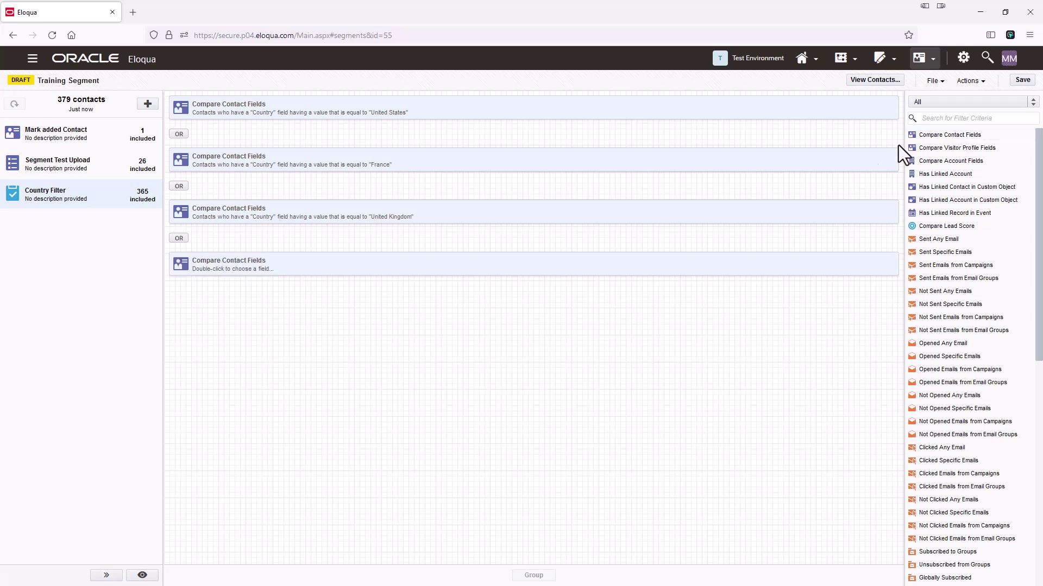
pyautogui.click(237, 110)
pyautogui.keyDown('ctrl'); pyautogui.click(208, 157); pyautogui.keyUp('ctrl')
pyautogui.keyDown('ctrl'); pyautogui.click(227, 216); pyautogui.keyUp('ctrl')
pyautogui.click(533, 576)
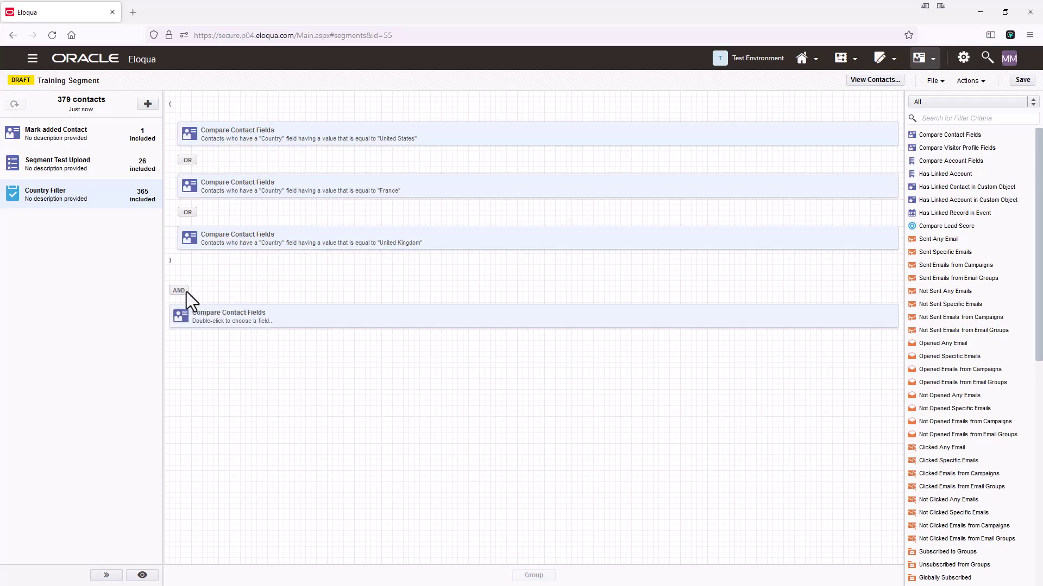
# Step: Choose Title as the contact field of the new fourth condition
pyautogui.doubleClick(262, 318)
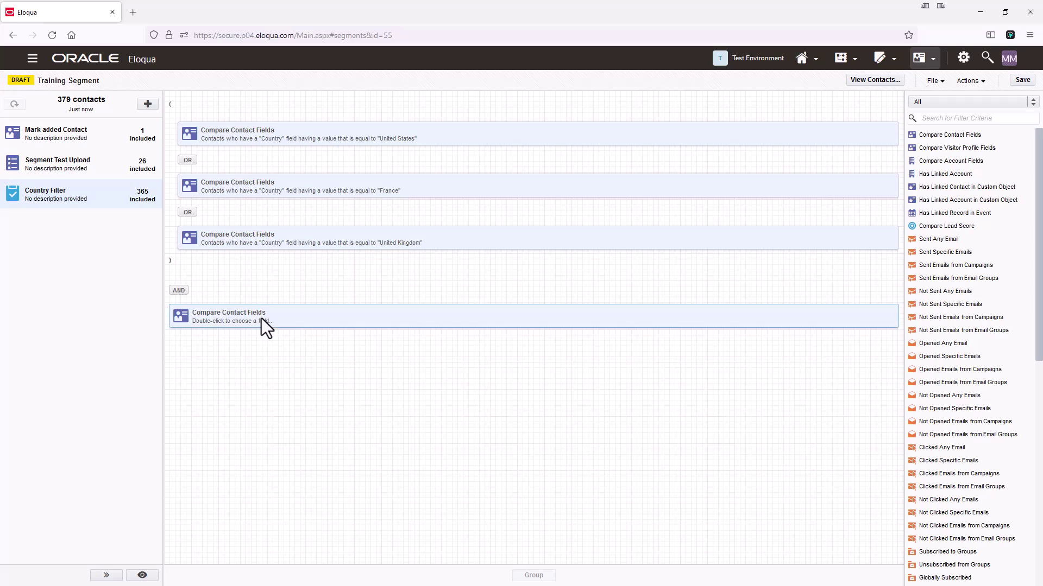
pyautogui.click(589, 365)
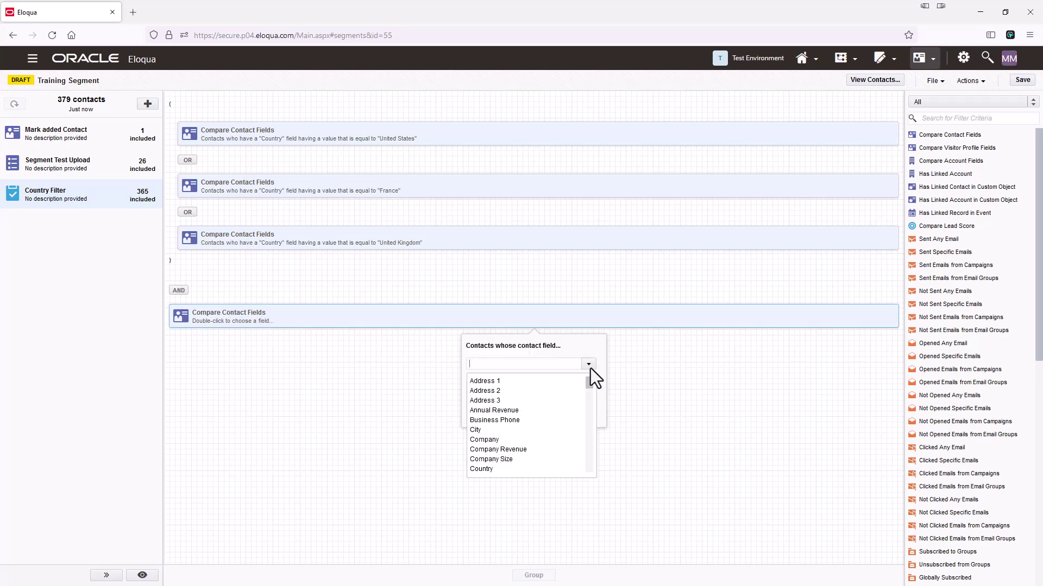
pyautogui.write('Title')
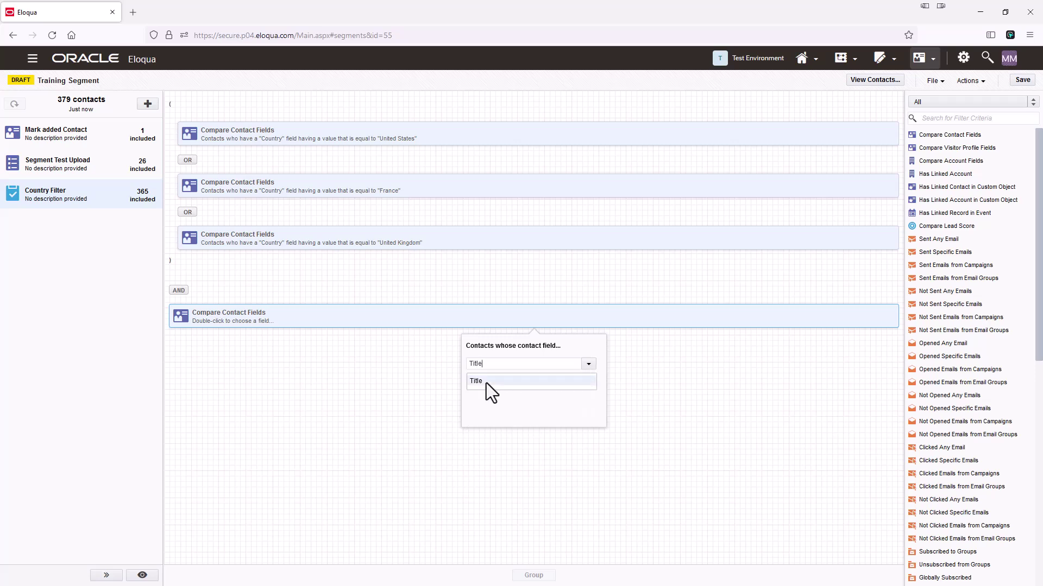
pyautogui.click(486, 382)
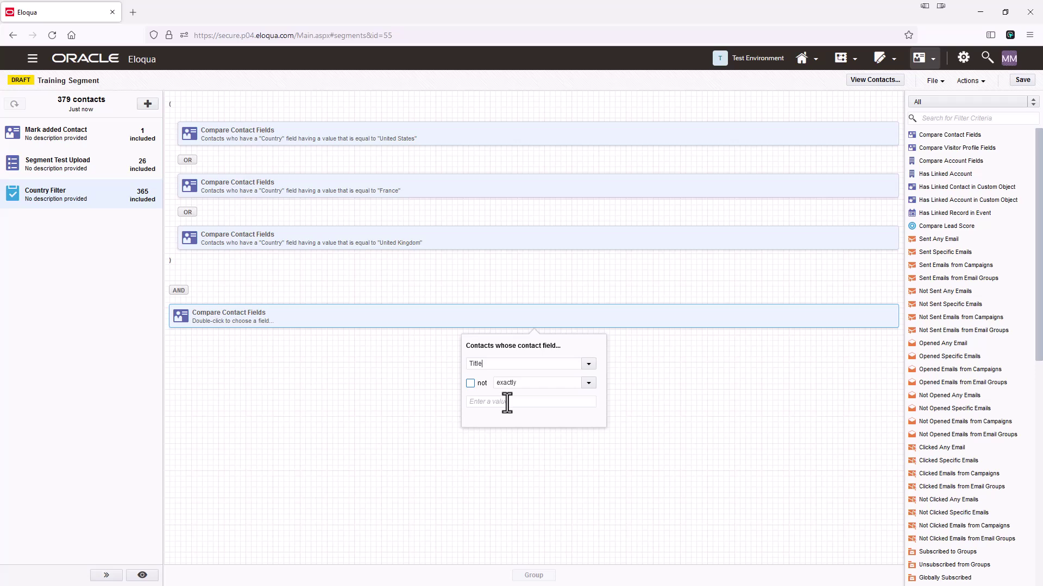
pyautogui.click(585, 383)
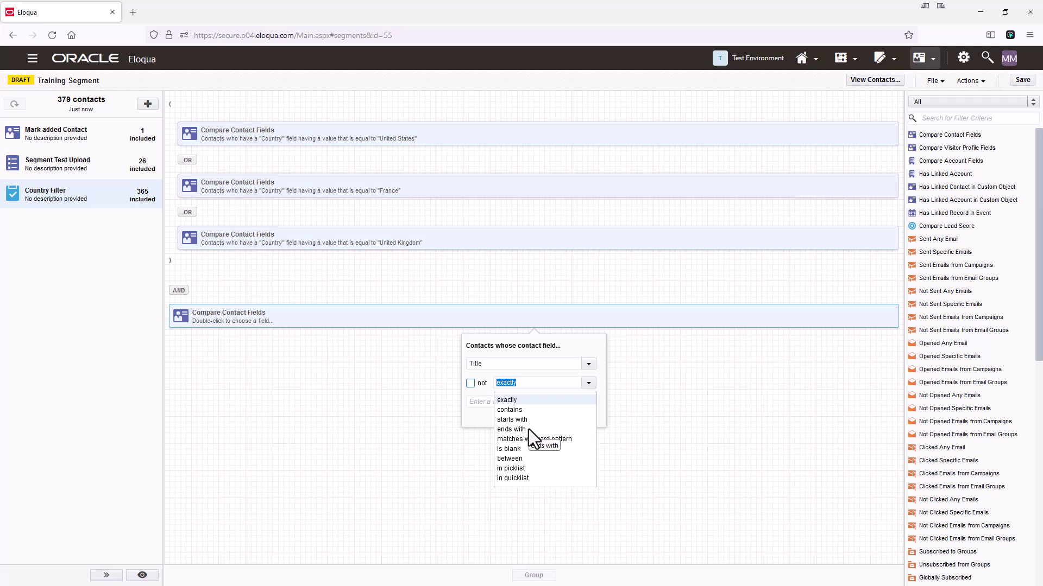
# Step: Set the Title comparison to 'matches wildcard pattern', trying and then clearing a test value
pyautogui.click(564, 439)
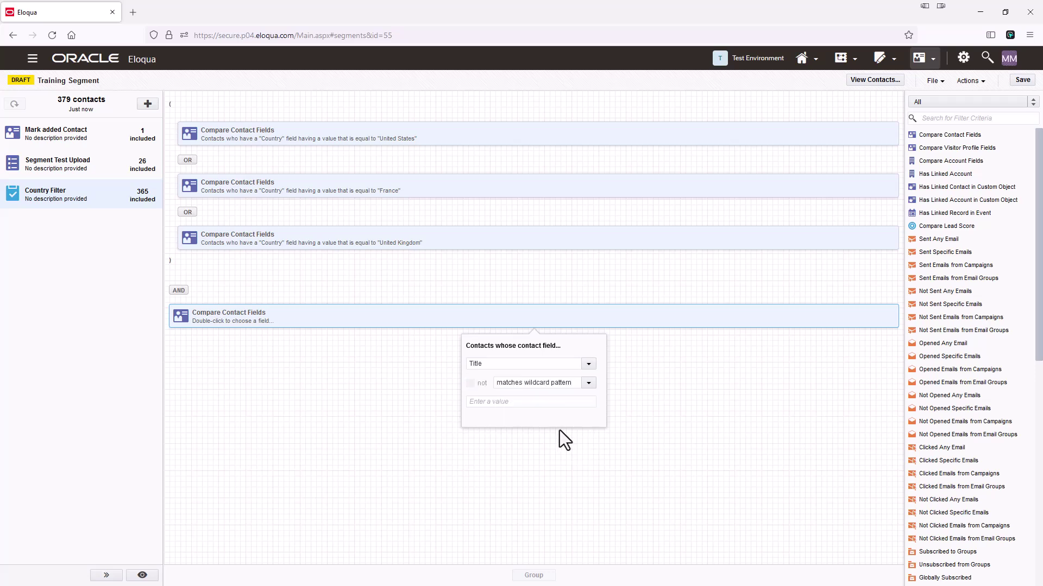
pyautogui.click(497, 406)
pyautogui.write('c')
pyautogui.write('O')
pyautogui.press('BackSpace')
pyautogui.write('?')
pyautogui.press('BackSpace')
pyautogui.press('BackSpace')
pyautogui.press('BackSpace')
# Step: Try is blank, between and the Job Role picklist, then set Title to compare 'in quicklist'
pyautogui.click(585, 385)
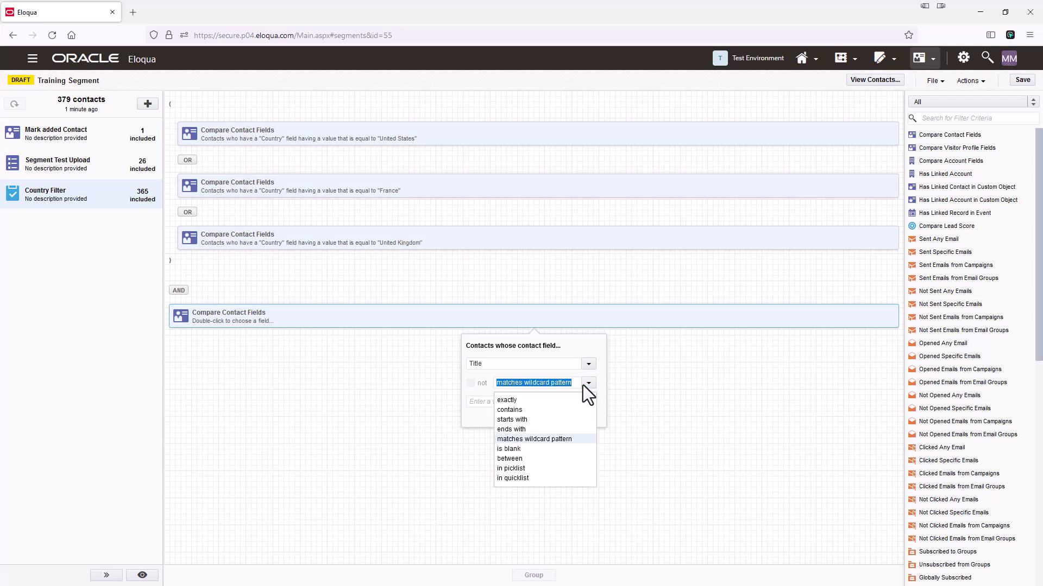
pyautogui.click(514, 450)
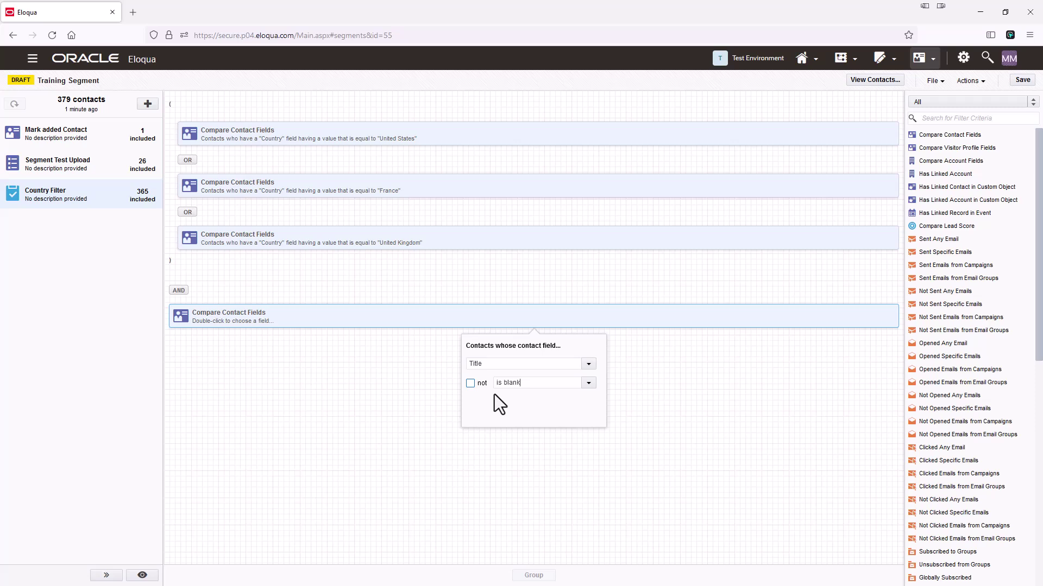
pyautogui.click(591, 386)
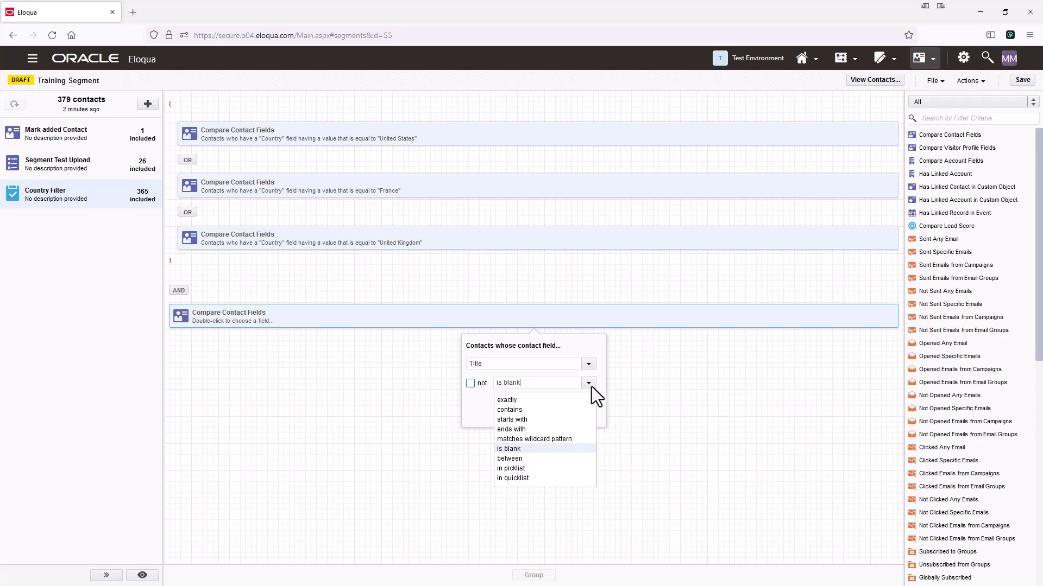
pyautogui.click(520, 460)
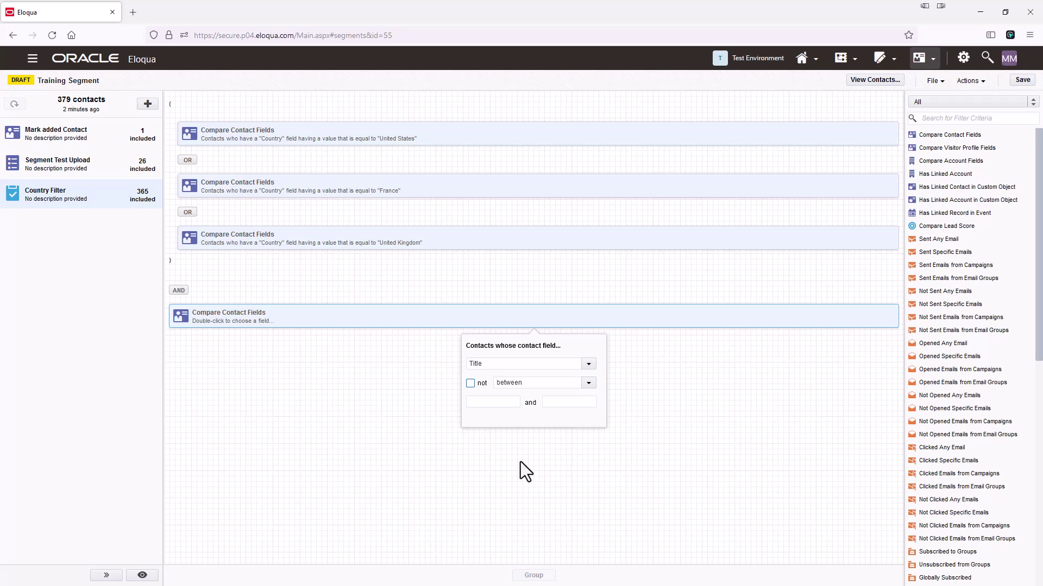
pyautogui.click(589, 383)
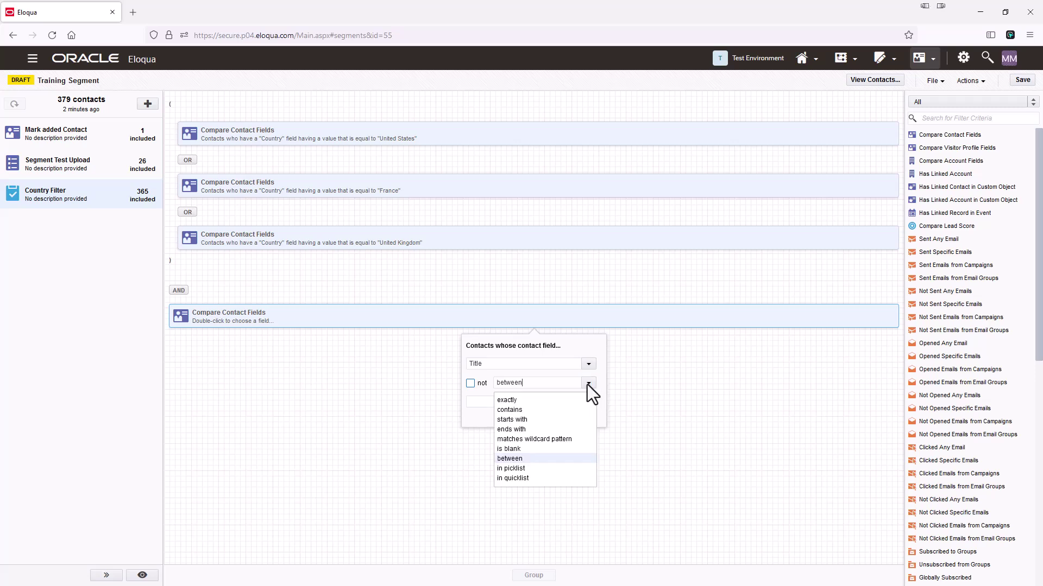
pyautogui.click(522, 468)
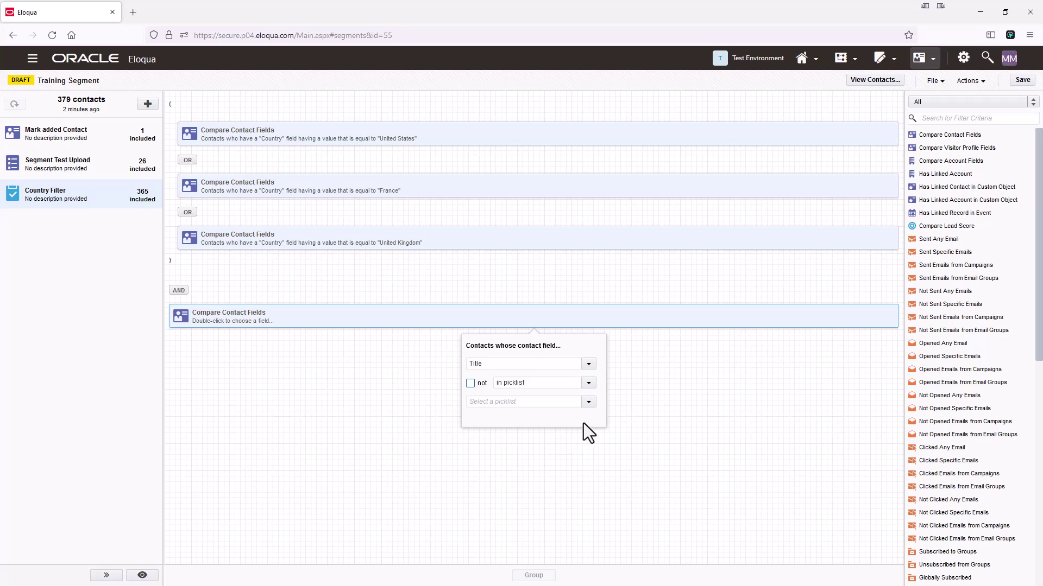
pyautogui.click(589, 403)
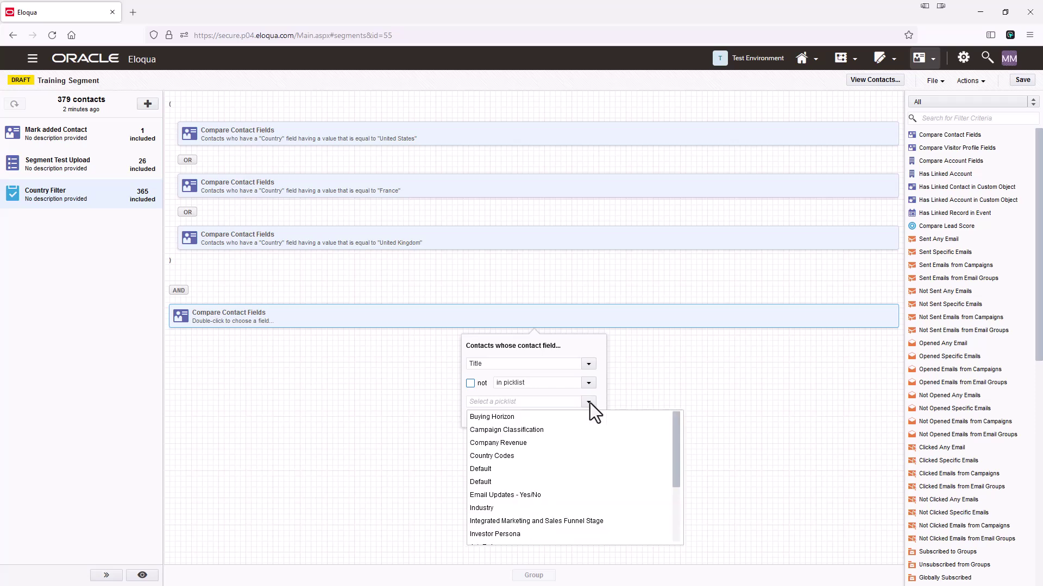
pyautogui.moveTo(676, 441); pyautogui.dragTo(673, 468)
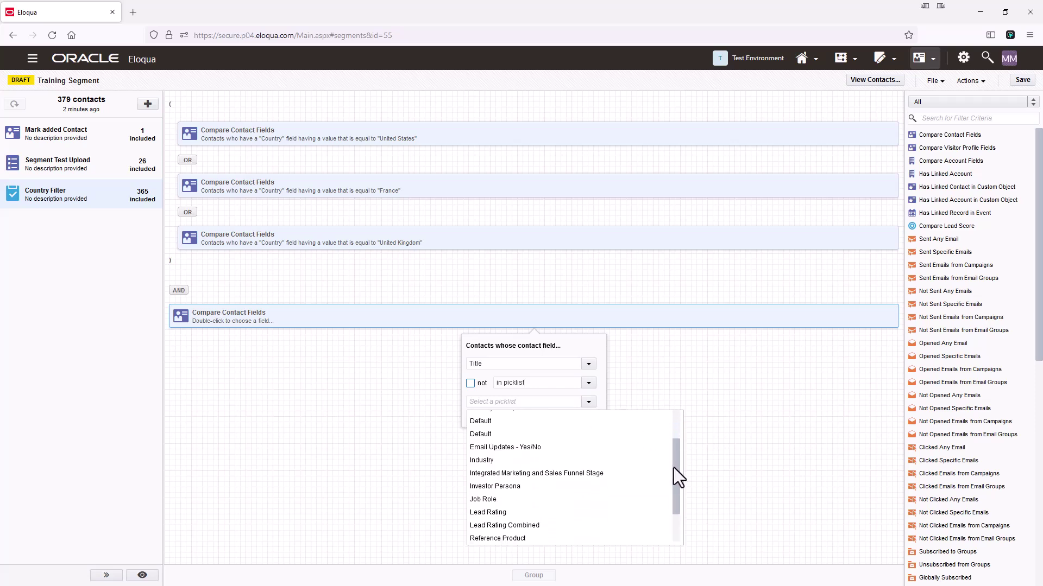
pyautogui.click(477, 499)
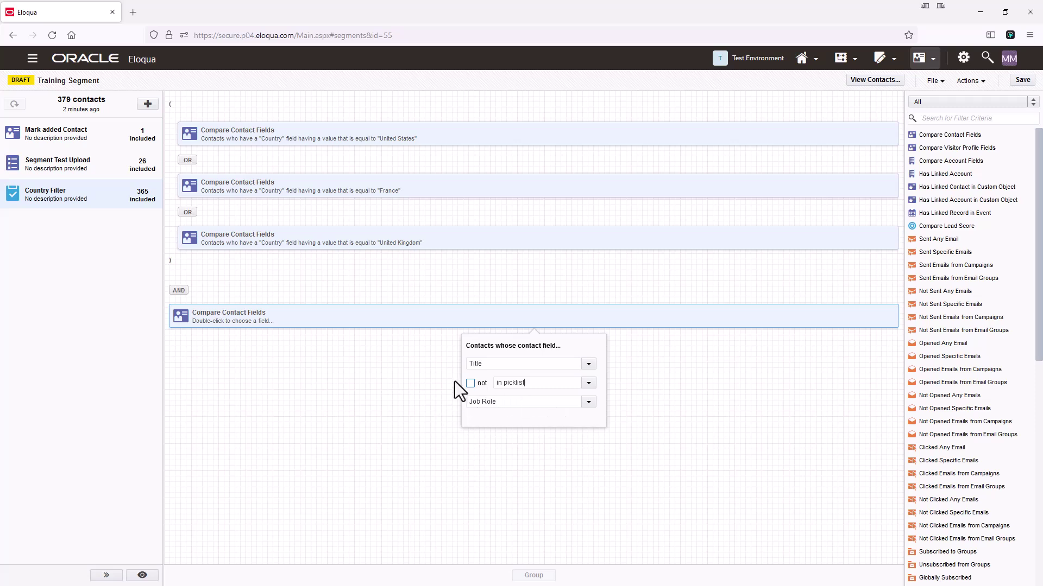
pyautogui.click(589, 402)
pyautogui.click(657, 389)
pyautogui.click(588, 384)
pyautogui.click(516, 478)
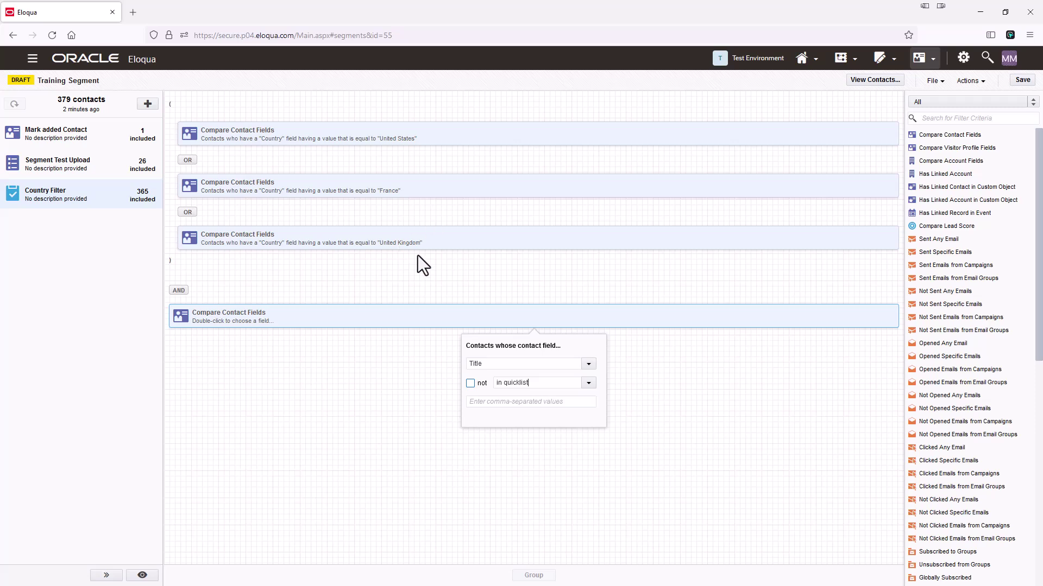
# Step: Enter CEO,CIO,CMO as the Title condition's values and save the segment at 79 contacts
pyautogui.click(486, 403)
pyautogui.write('CEO,CIO,CMO')
pyautogui.click(740, 422)
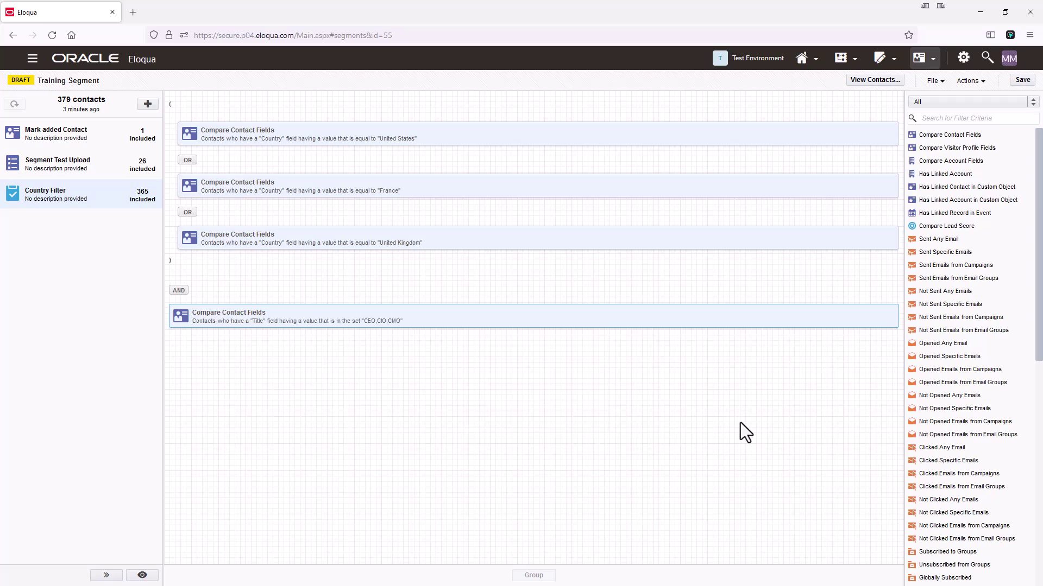
pyautogui.click(1023, 80)
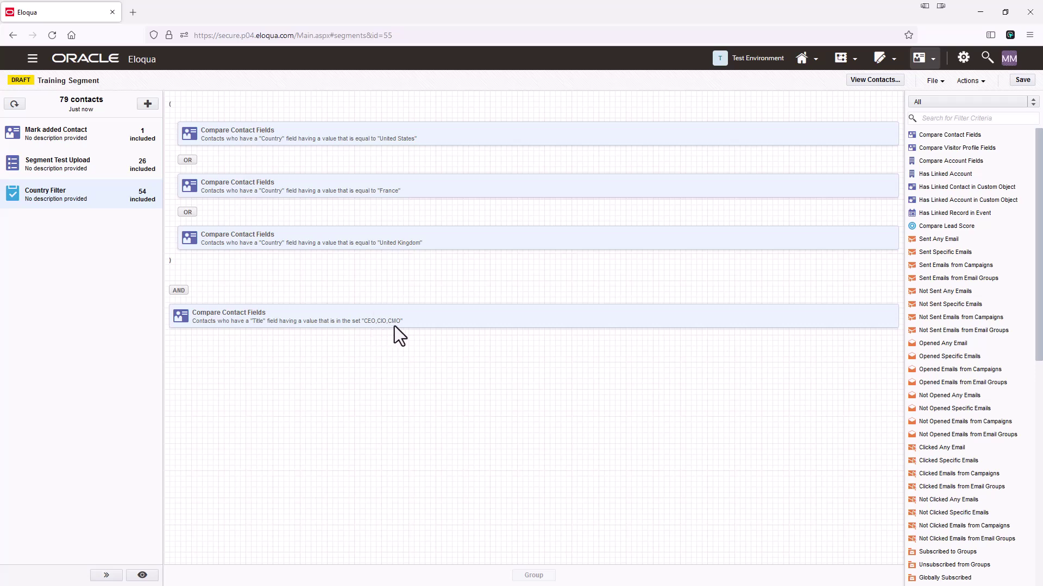
# Step: Switch the Title condition to 'not in' CEO,CMO,CIO, save, and reselect Country Filter (311 contacts)
pyautogui.click(442, 321)
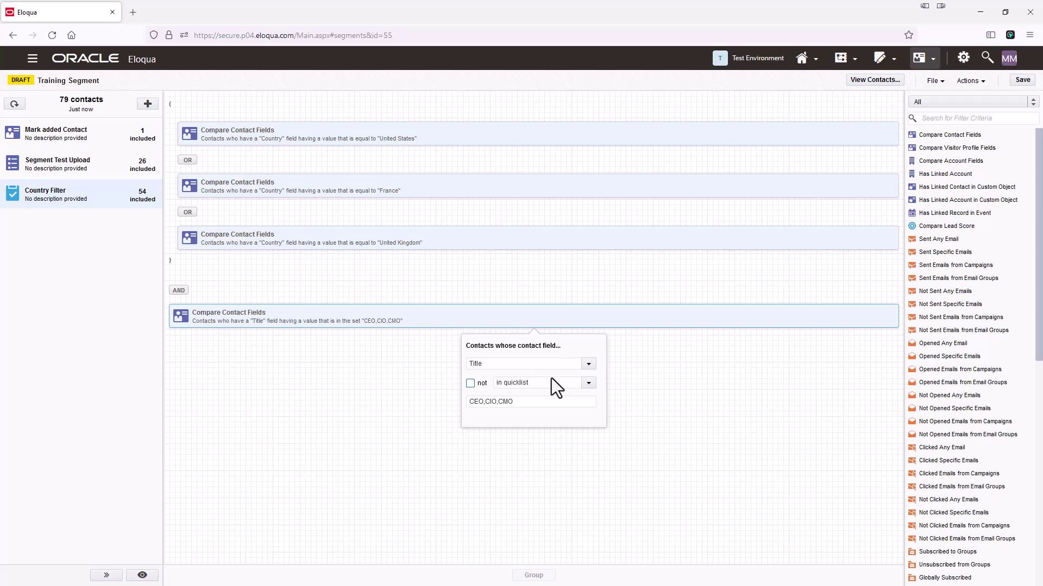
pyautogui.click(470, 383)
pyautogui.click(491, 403)
pyautogui.write('CEO,CMO,CIO')
pyautogui.click(310, 321)
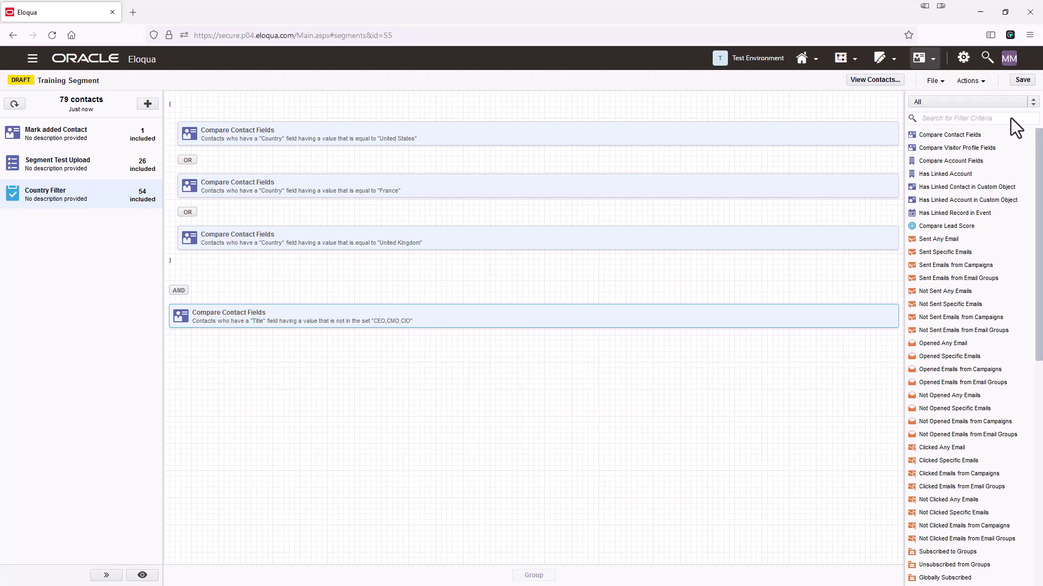
pyautogui.click(1022, 79)
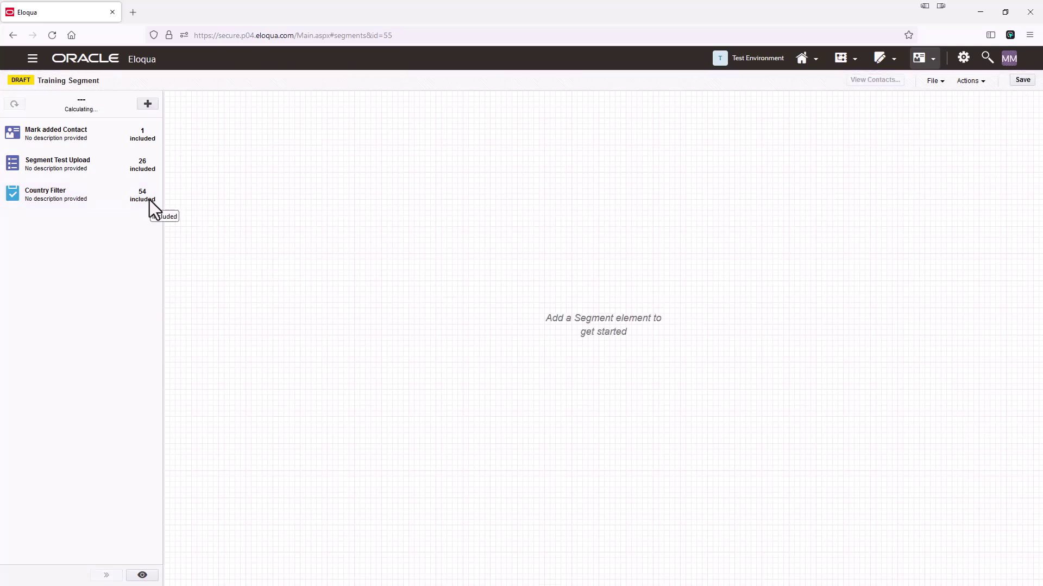
pyautogui.click(93, 198)
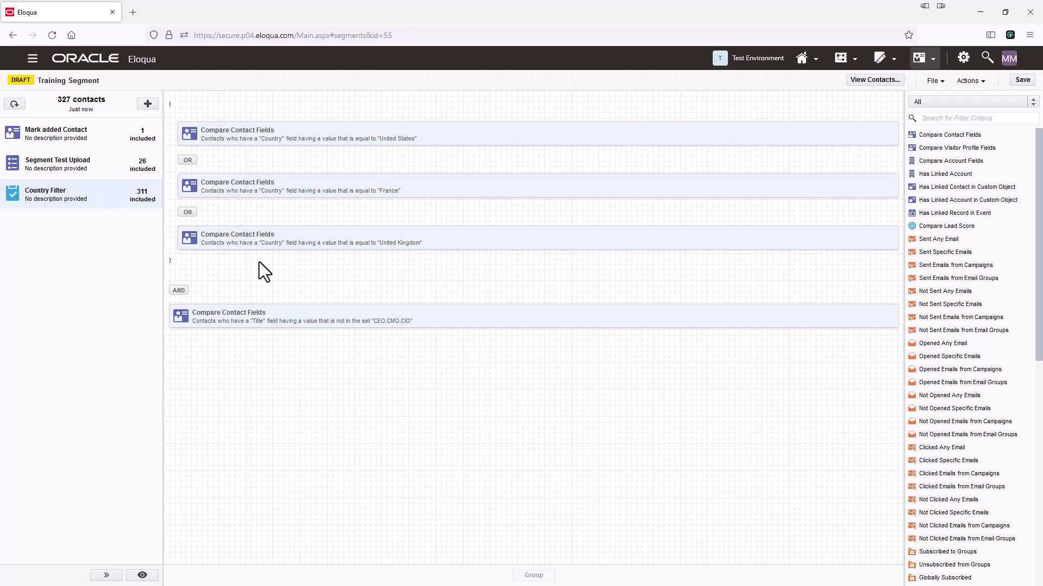